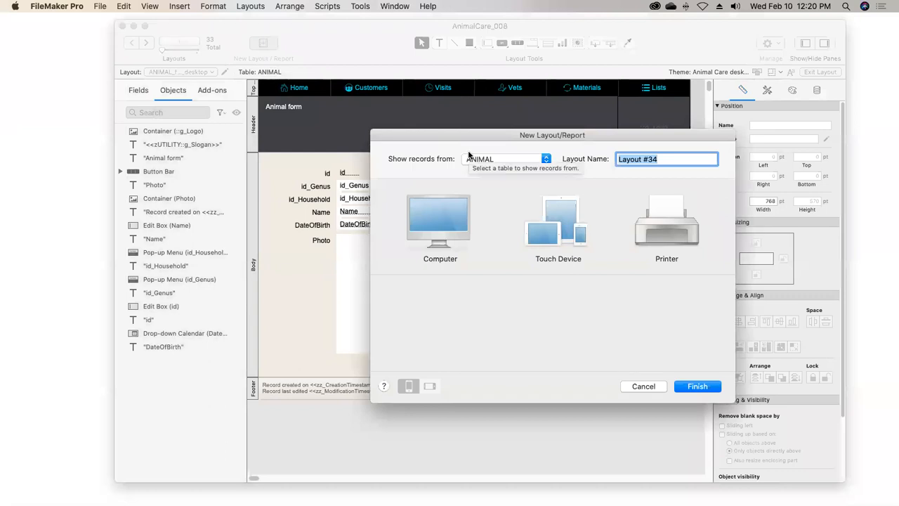
Create a computer list layout named ANIMAL_subsumReport that shows records from ANIMAL
type("ANIMAL_subsumReport")
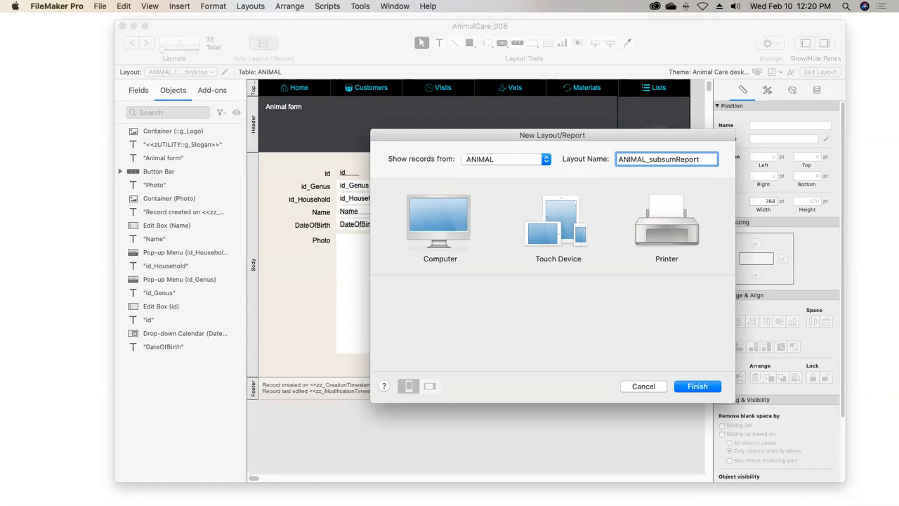
left_click(435, 201)
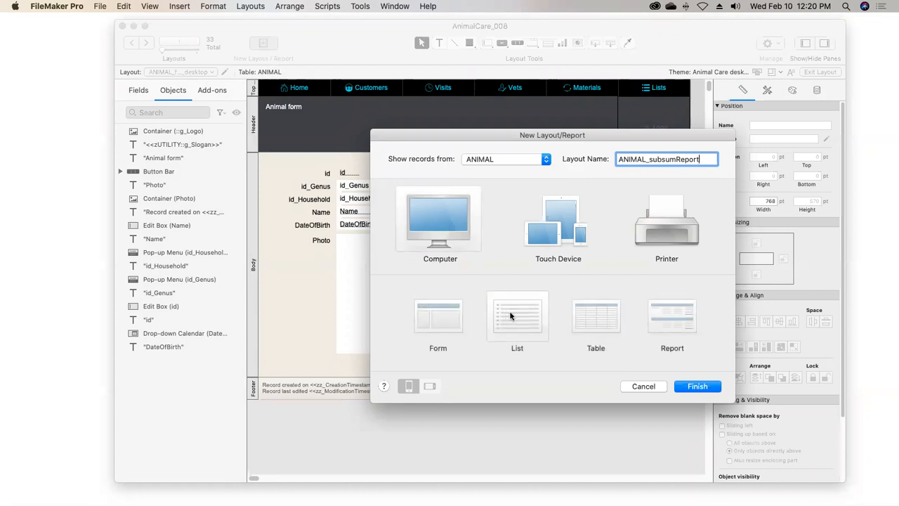
left_click(683, 392)
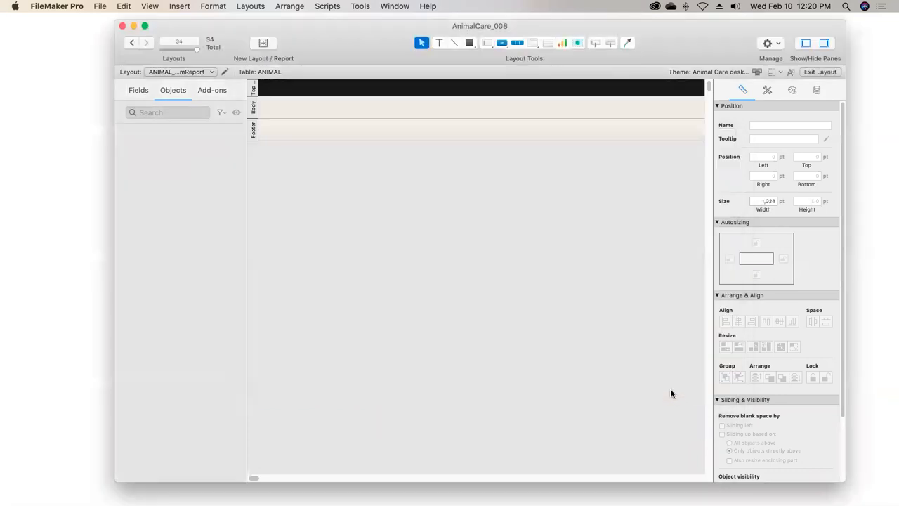
Change the new layout's top navigation part into a Header part
double_click(254, 88)
left_click(481, 179)
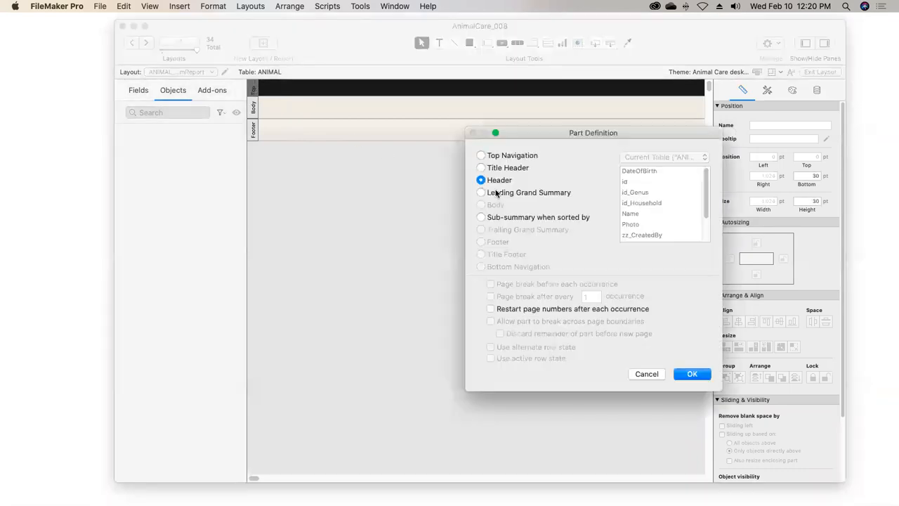
left_click(681, 374)
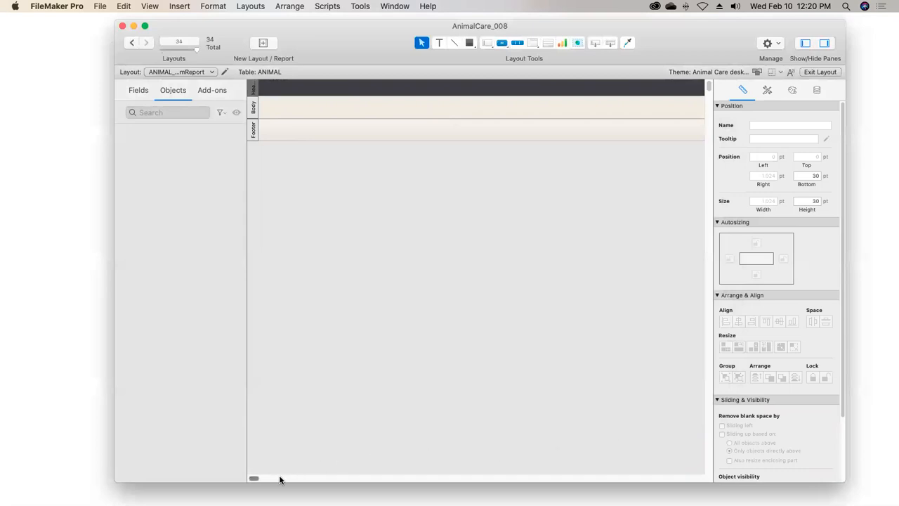
Narrow the layout to about 663 pt wide
left_click(254, 480)
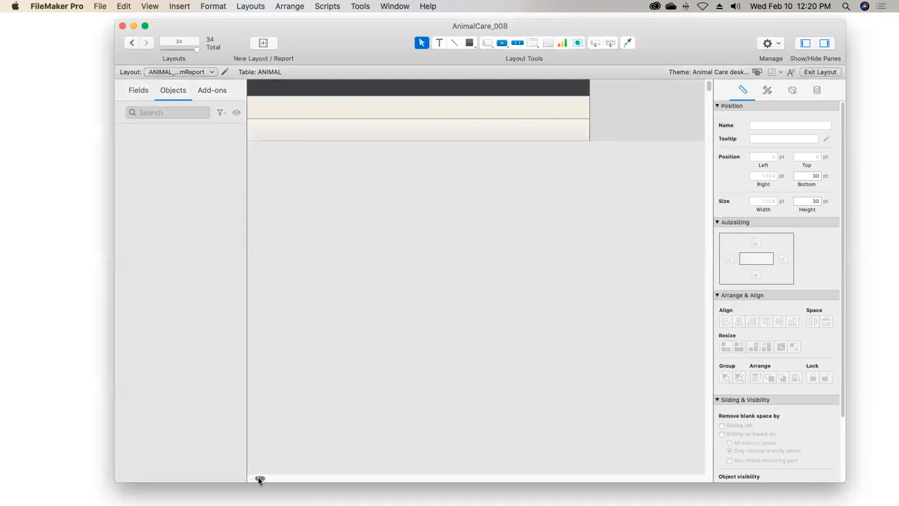
left_click_drag(588, 106, 387, 114)
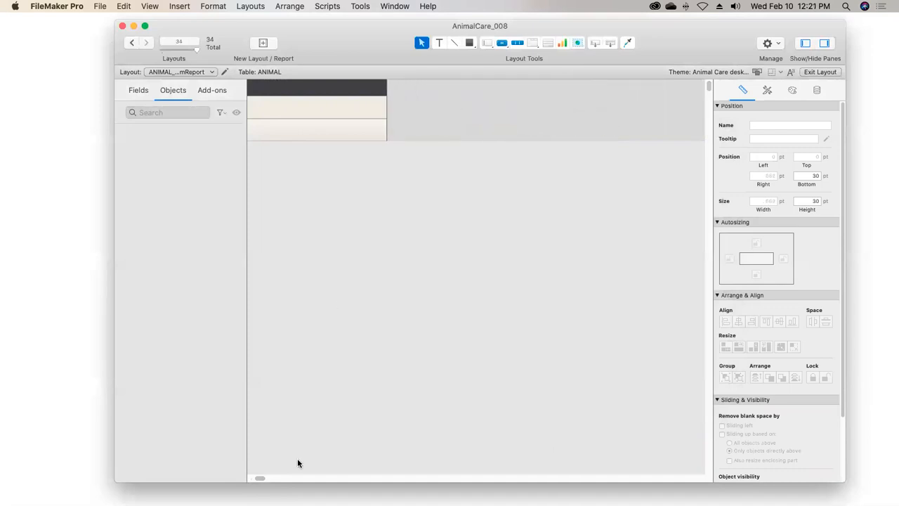
left_click(260, 480)
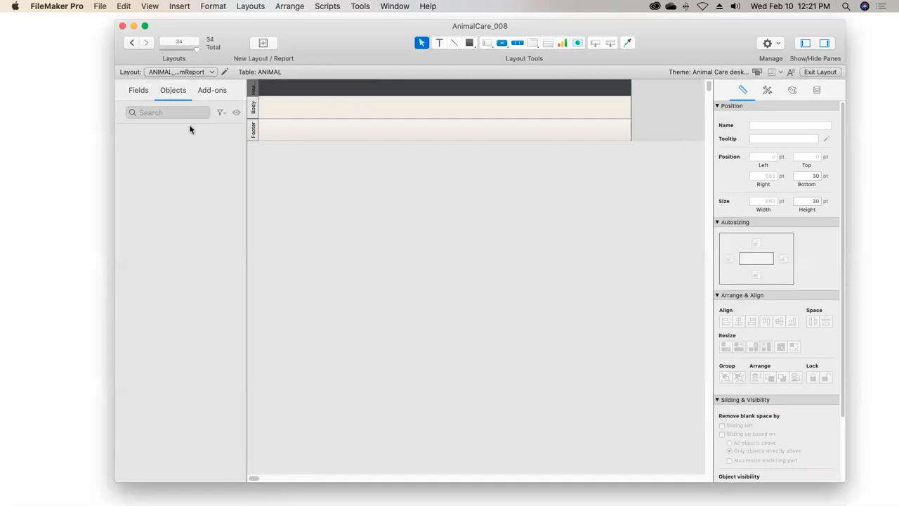
Add the Name and DateOfBirth fields of ANIMAL to the layout body, with their labels in the header
left_click(140, 90)
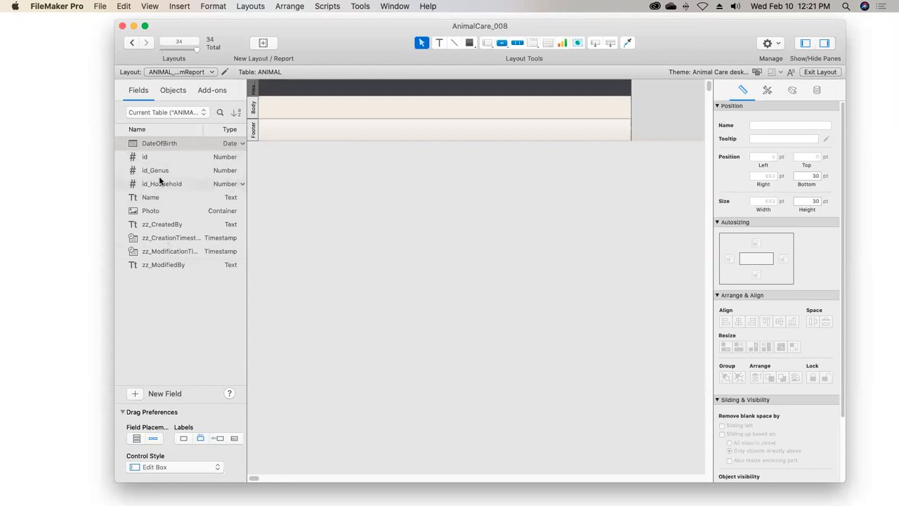
left_click_drag(158, 143, 162, 203)
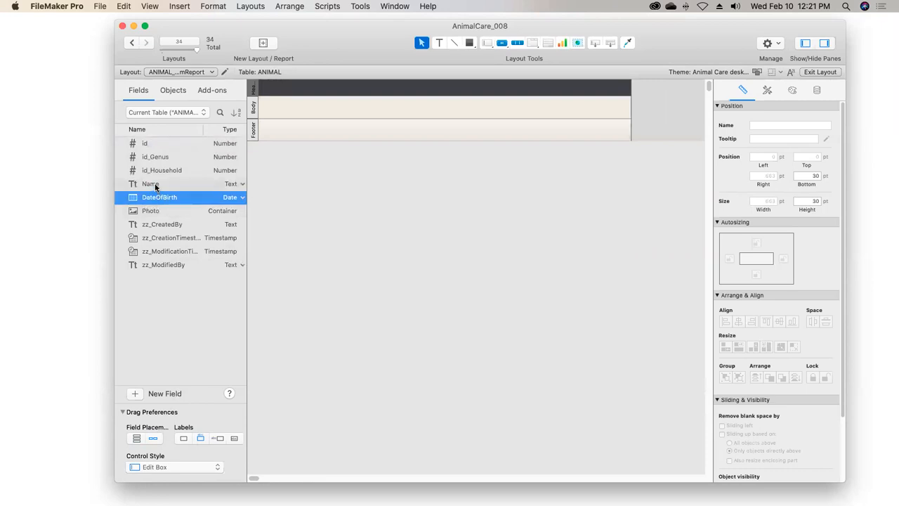
left_click(155, 185, "shift")
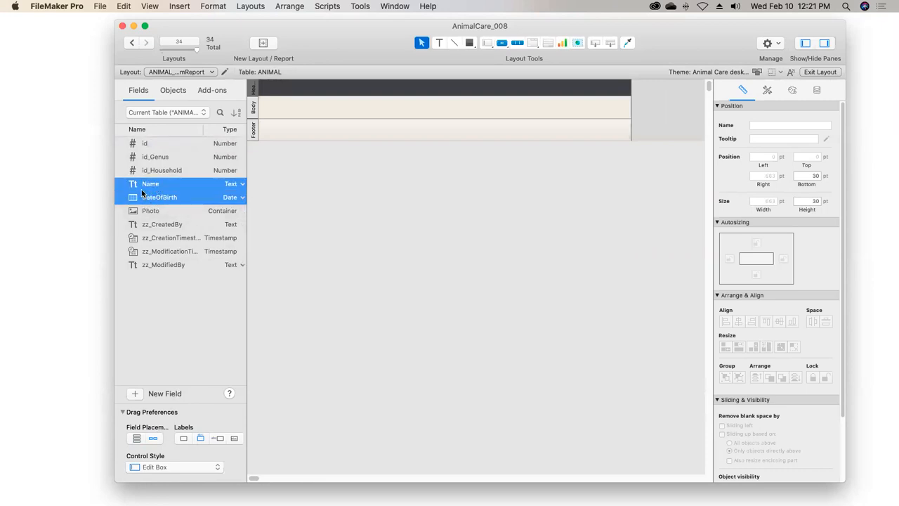
left_click_drag(141, 186, 283, 94)
Nudge the Name and DateOfBirth fields down into the body and shrink the body part to fit them
left_click_drag(503, 104, 350, 102)
key("Down")
key("Down")
key("Down")
key("Down")
key("Down")
key("Down")
key("Down")
key("Down")
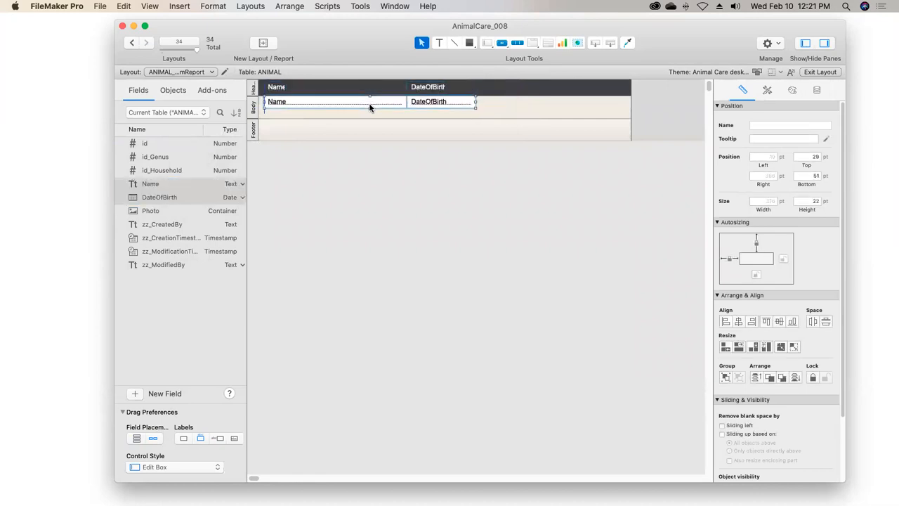
left_click_drag(367, 117, 368, 109)
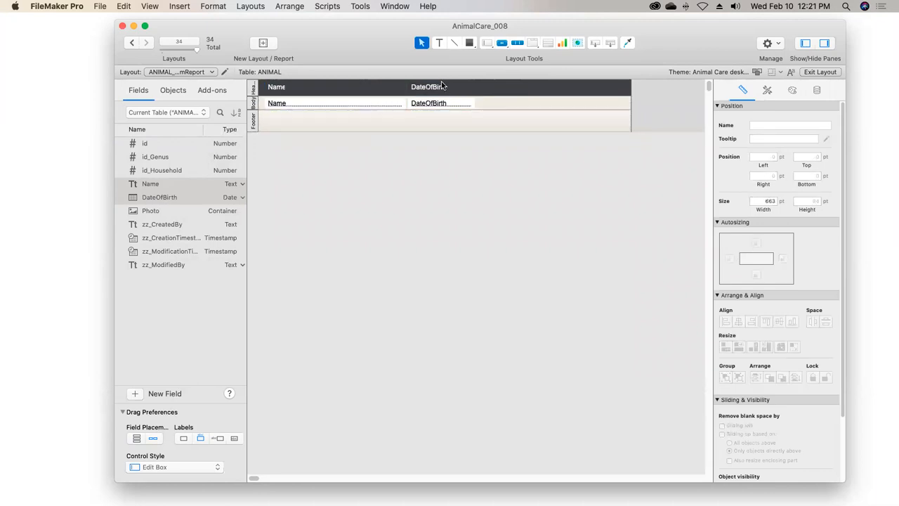
Lower the Name and DateOfBirth labels to 11 pt from the top of the header and widen them to fit their text
left_click_drag(458, 86, 276, 88)
left_click(430, 91)
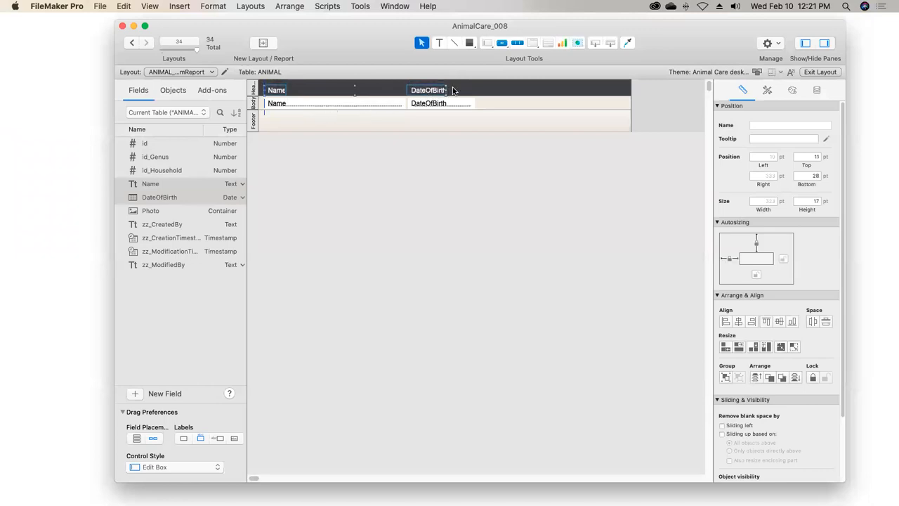
double_click(432, 94)
double_click(279, 92)
left_click(341, 138)
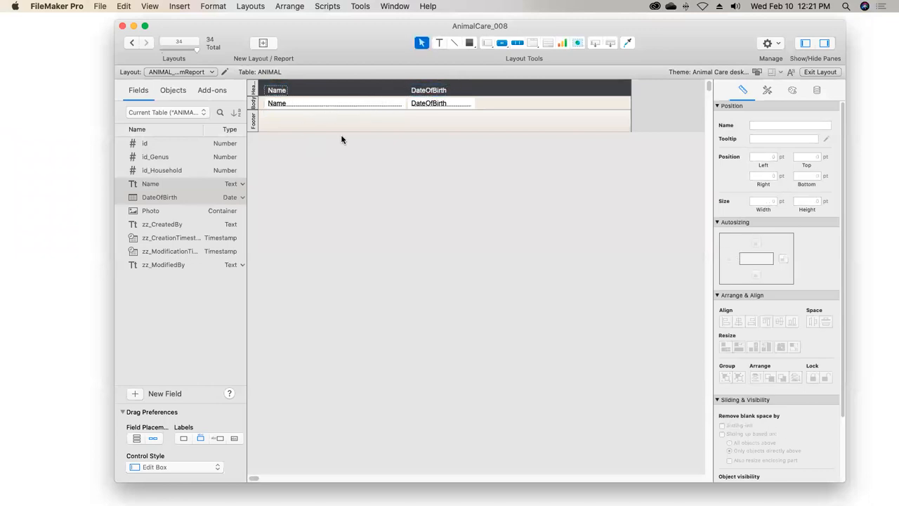
Narrow the Name field and shift the DateOfBirth field with its label next to it, at 135 pt from the left
left_click(383, 106)
left_click_drag(404, 105, 434, 91)
key("Left")
key("Left")
key("Left")
key("Left")
key("Left")
key("Left")
key("Left")
key("Left")
key("Left")
key("Left")
key("Left")
key("Left")
key("Left")
key("Left")
key("Left")
key("Left")
key("Left")
key("Left")
key("Left")
key("Left")
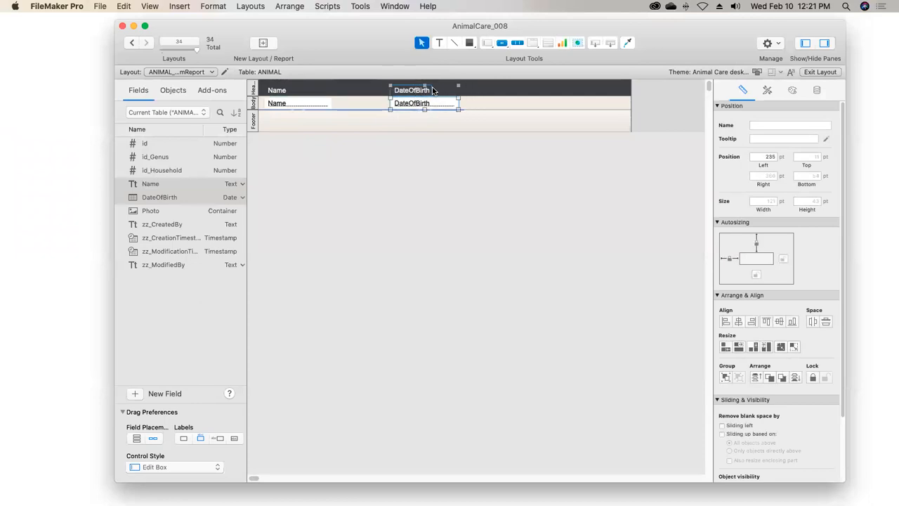
key("Left")
key("Left")
key("Left")
key("Left")
key("Left")
key("Left")
key("Left")
key("Left")
key("Left")
key("Left")
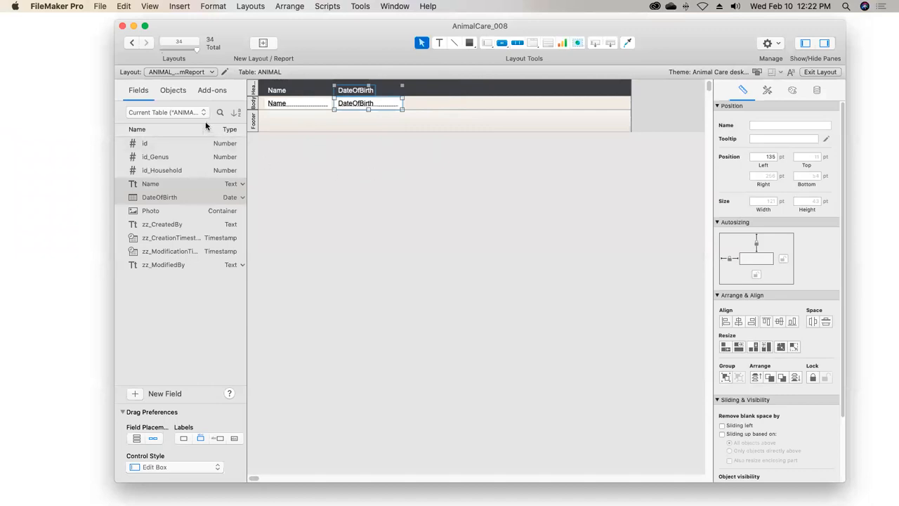
Place the Title field from animal_GENUS beside DateOfBirth and narrow it to about 100 pt
left_click(179, 113)
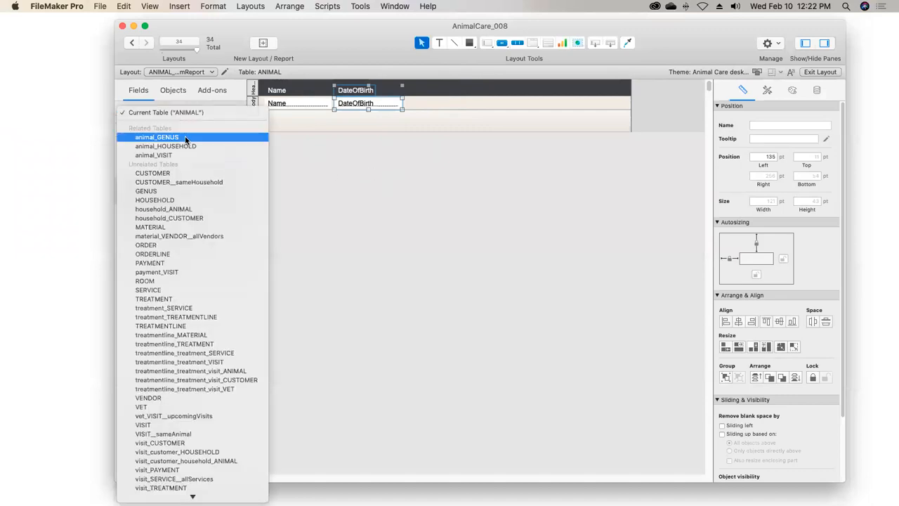
left_click(185, 137)
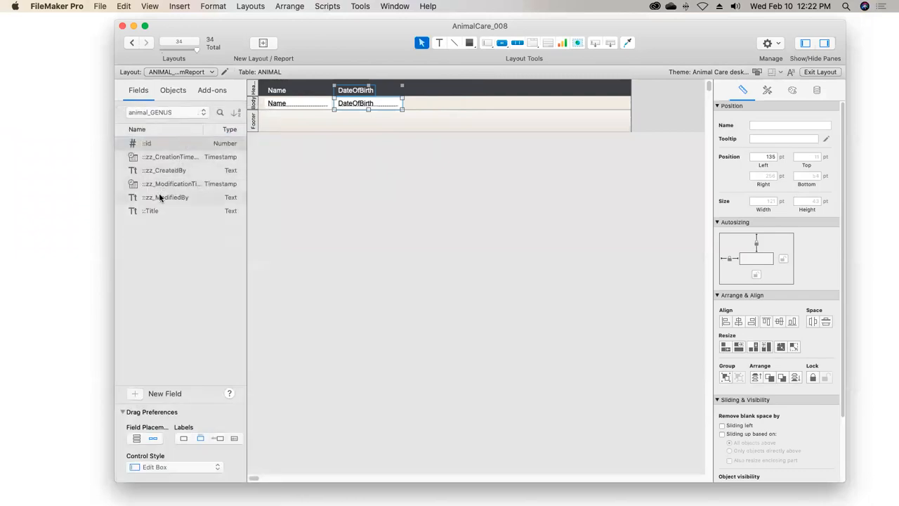
left_click_drag(152, 212, 426, 89)
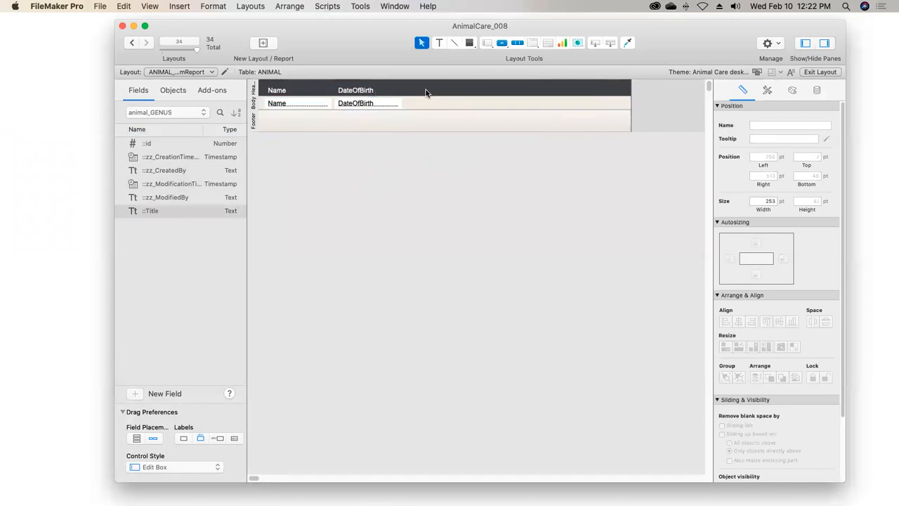
left_click(541, 103)
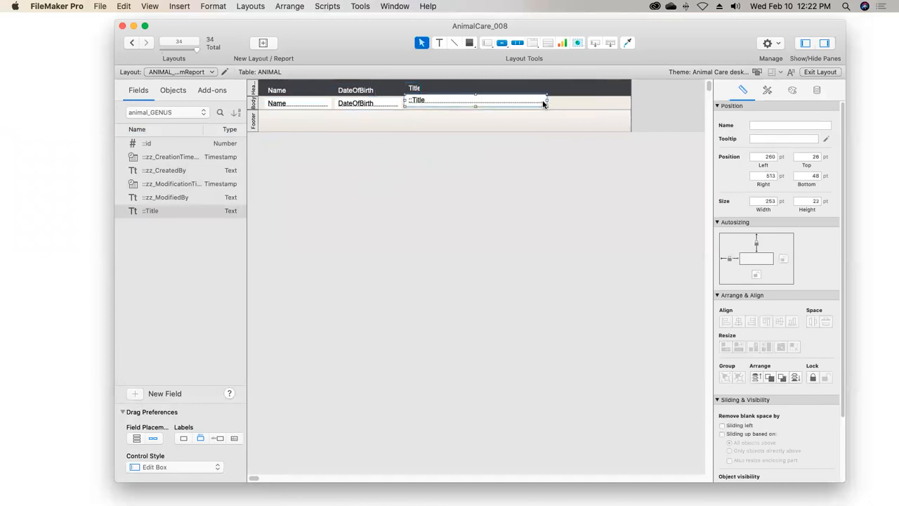
left_click_drag(546, 104, 461, 103)
Place the Title field from animal_HOUSEHOLD after the genus title field
left_click(163, 114)
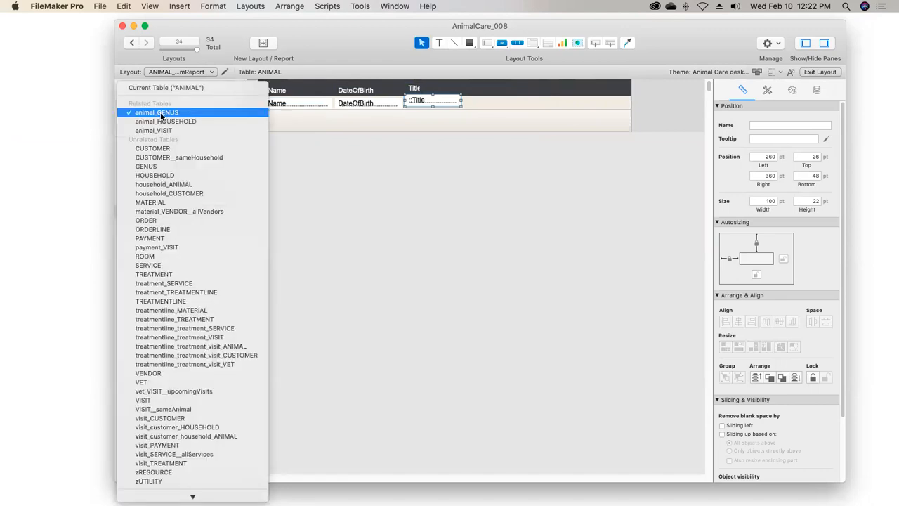
left_click(164, 125)
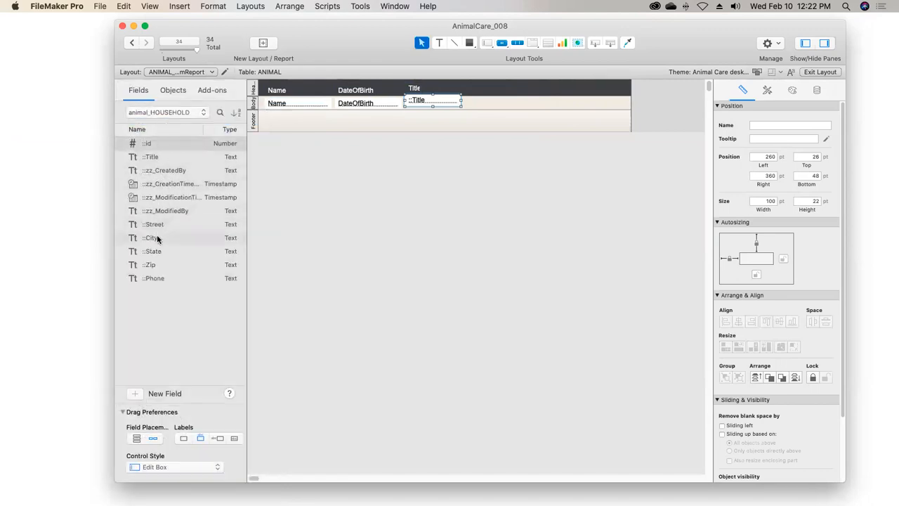
left_click_drag(148, 161, 482, 92)
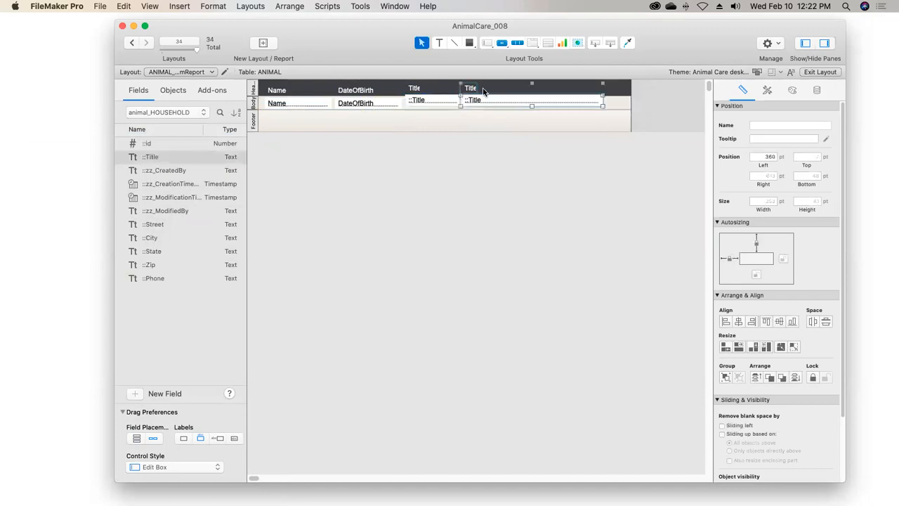
left_click(612, 103)
Rename the two Title labels in the header as Genus and Household
left_click(471, 88)
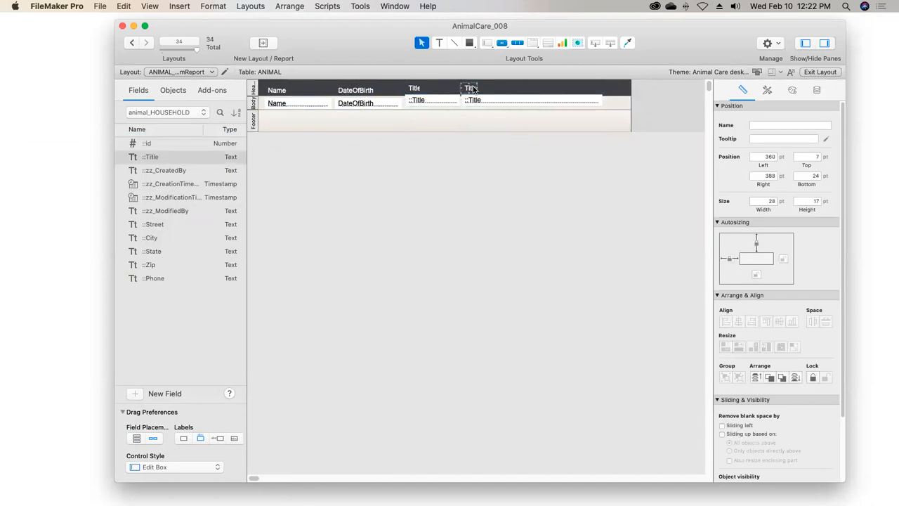
double_click(415, 90)
double_click(414, 88)
type("Genus")
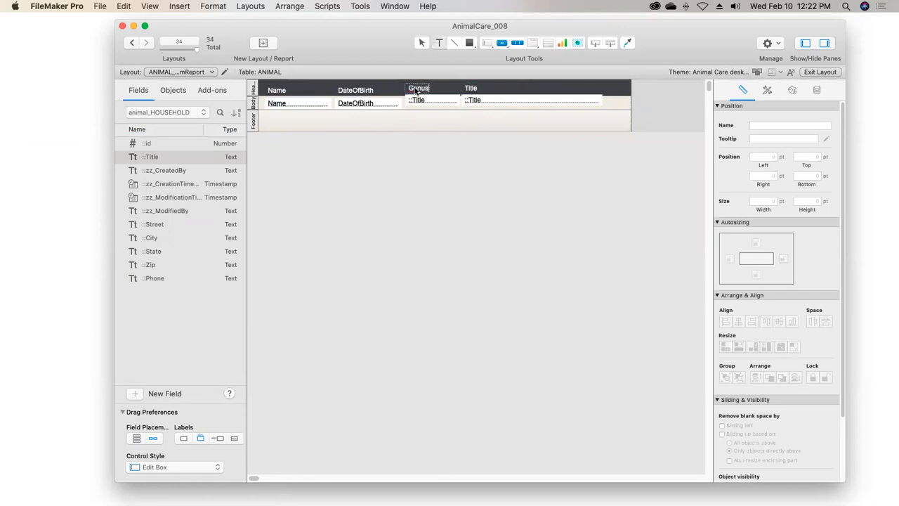
left_click(473, 90)
left_click(473, 90)
double_click(473, 90)
type("Household")
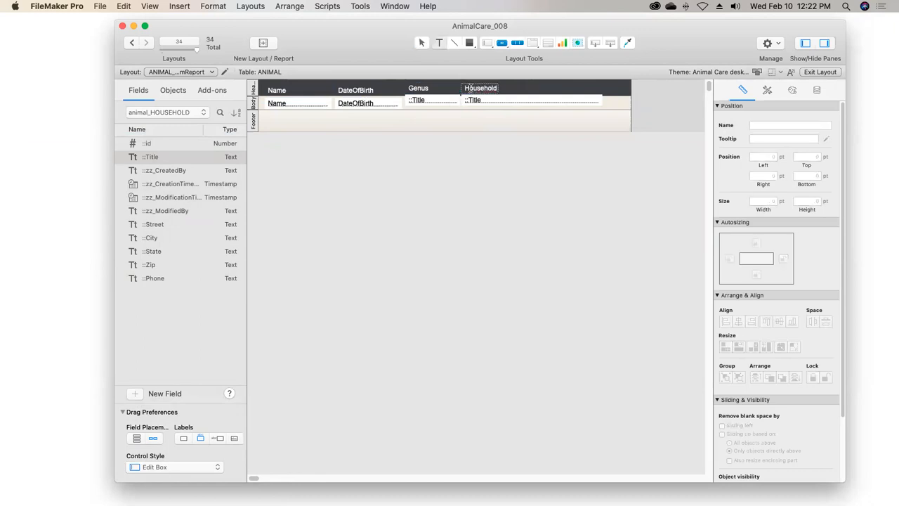
key("Escape")
Align the bottom edges of the genus and household fields with the DateOfBirth field, and their header labels with the DateOfBirth label
left_click_drag(610, 99, 351, 104)
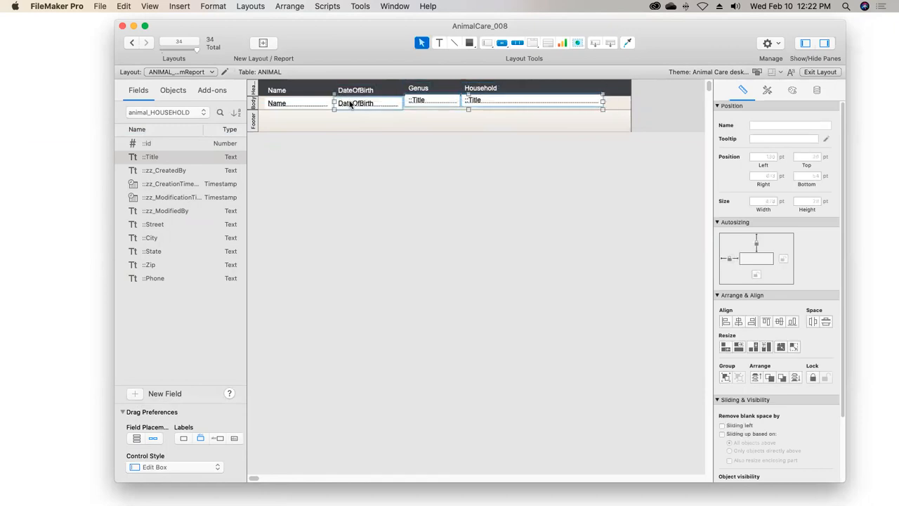
key("super+alt+Down")
left_click_drag(511, 90, 343, 88)
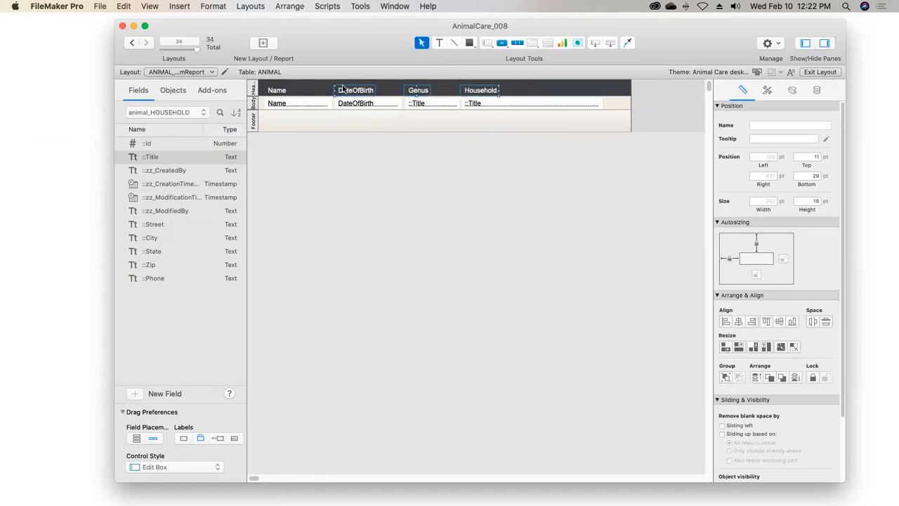
Leave layout editing, keeping the changes, and sort the records by animal_HOUSEHOLD::Title in ascending order
left_click(808, 72)
left_click(583, 165)
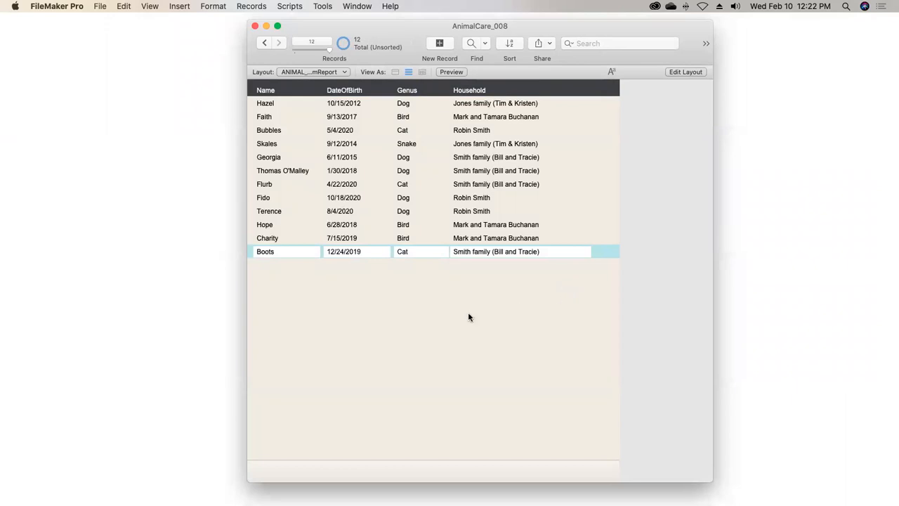
left_click(511, 45)
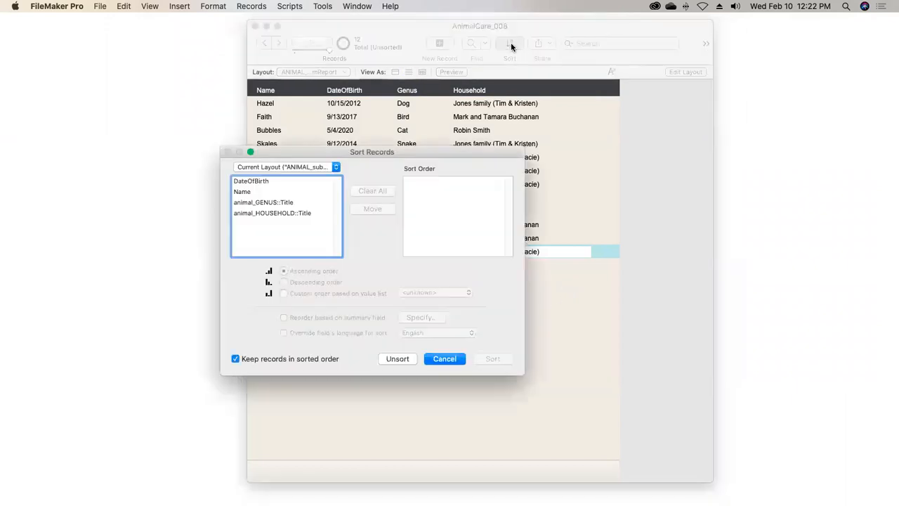
double_click(301, 213)
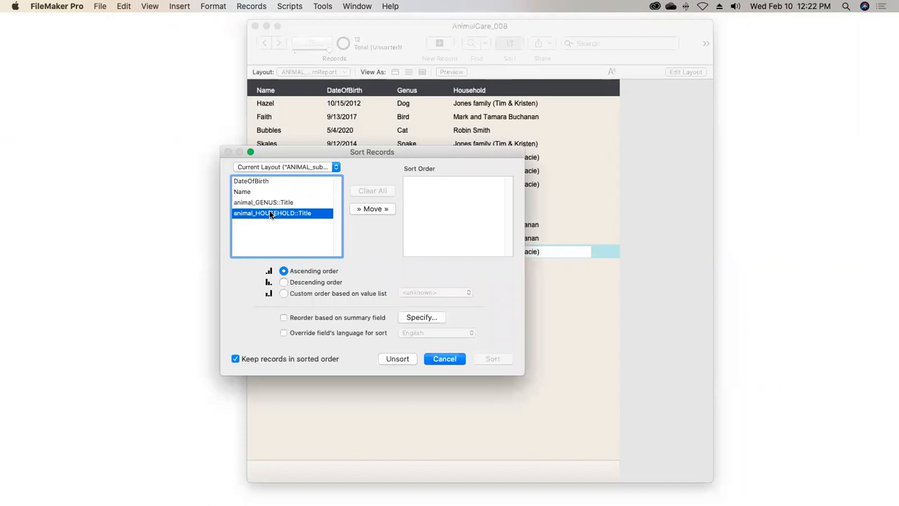
left_click_drag(524, 375, 559, 379)
left_click(532, 365)
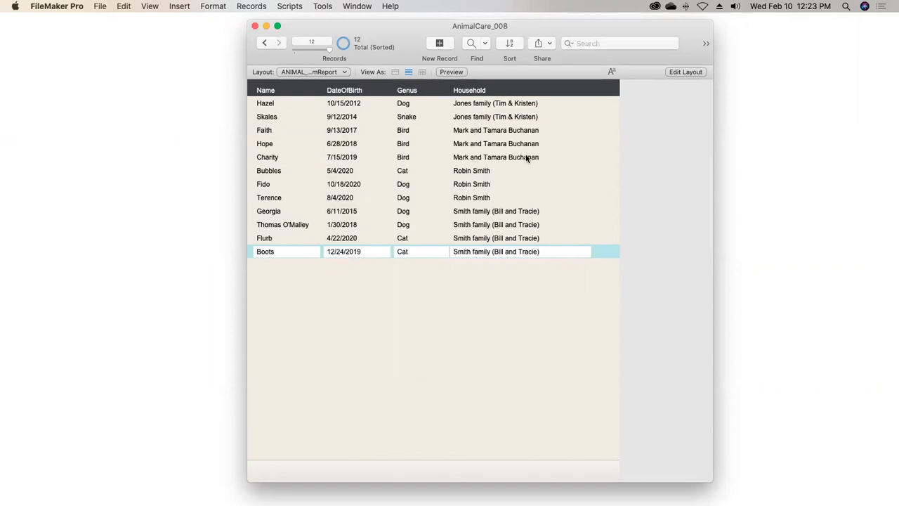
Add a sub-summary part when sorted by animal_HOUSEHOLD::Title to the report layout, printed above the records it summarizes
left_click(679, 73)
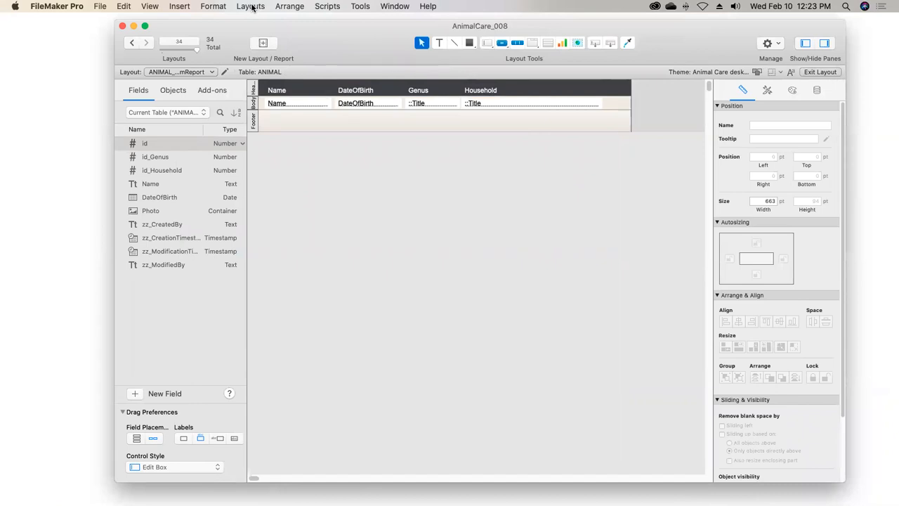
left_click(179, 7)
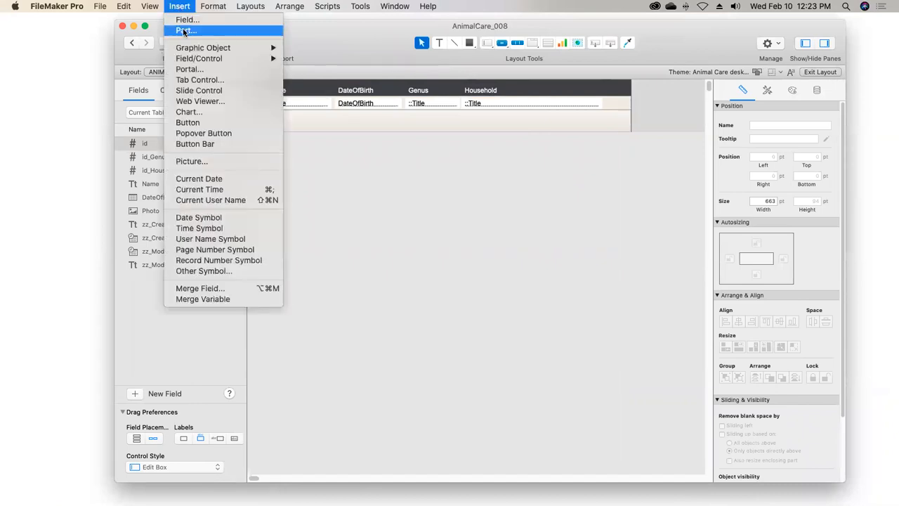
left_click(183, 10)
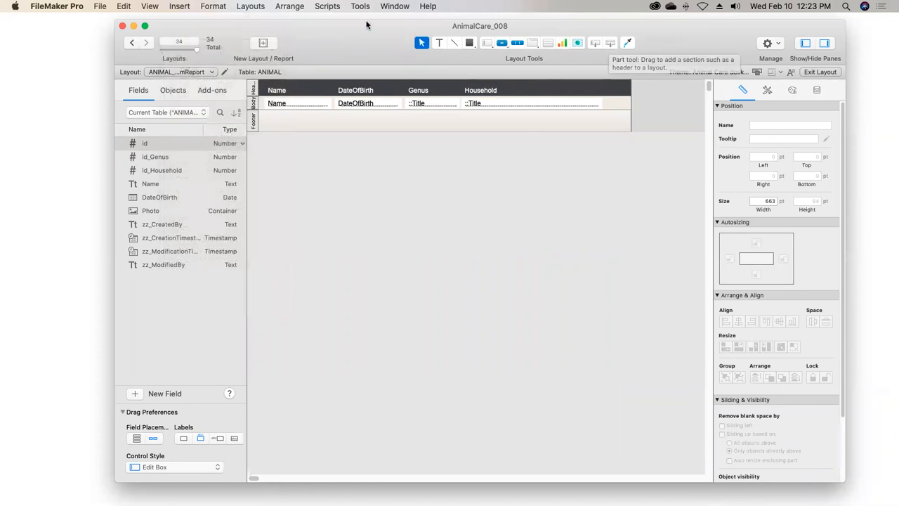
left_click(253, 7)
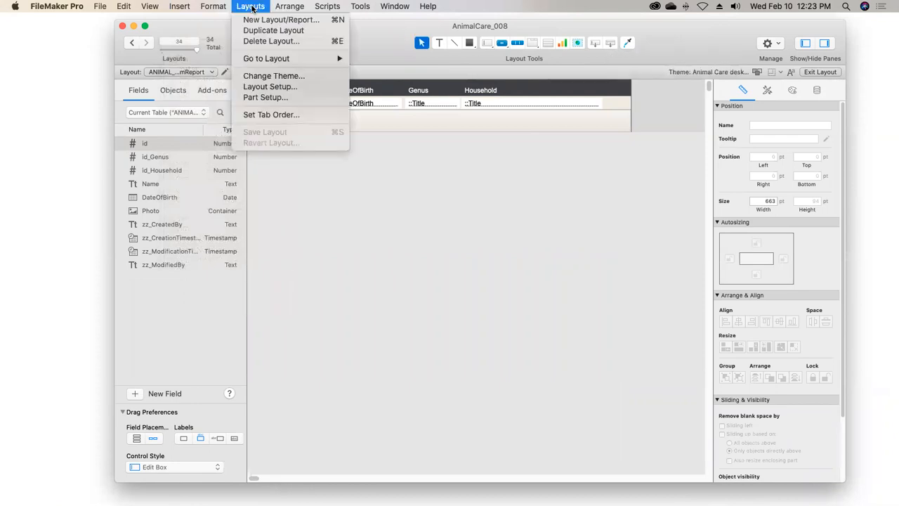
left_click(294, 99)
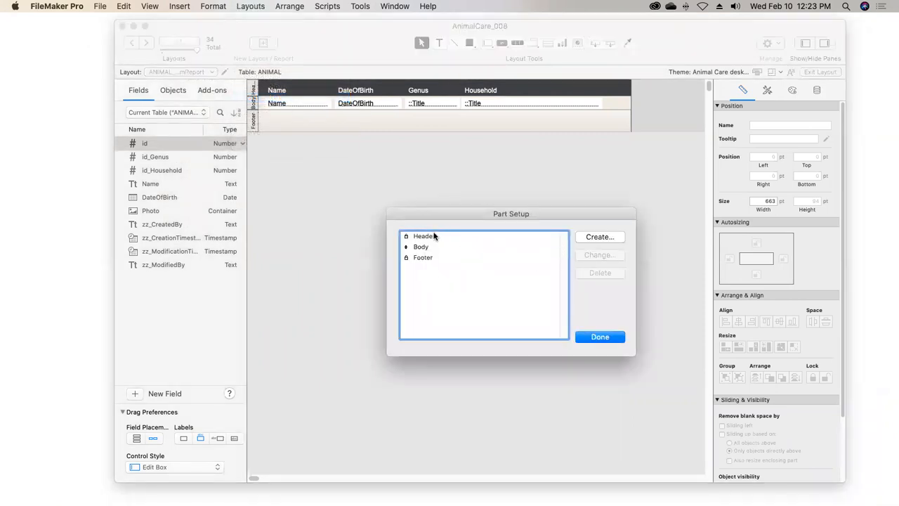
left_click(600, 237)
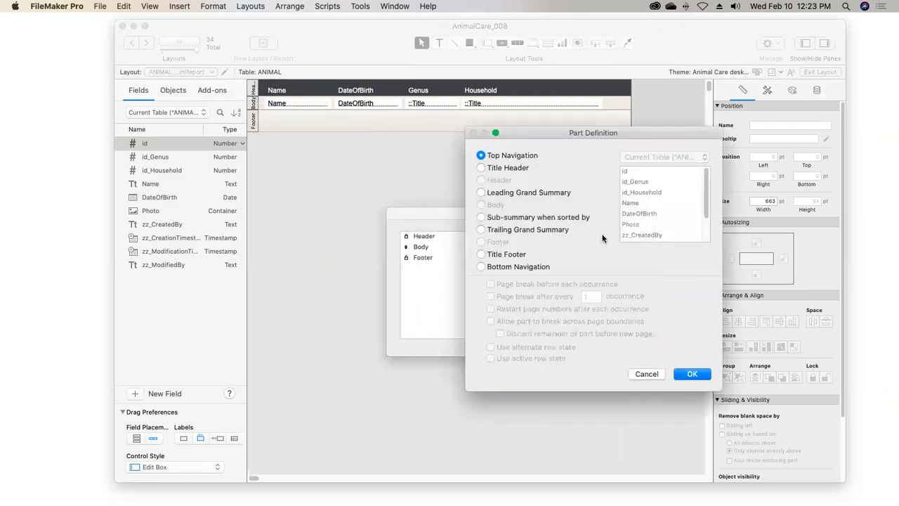
left_click(481, 217)
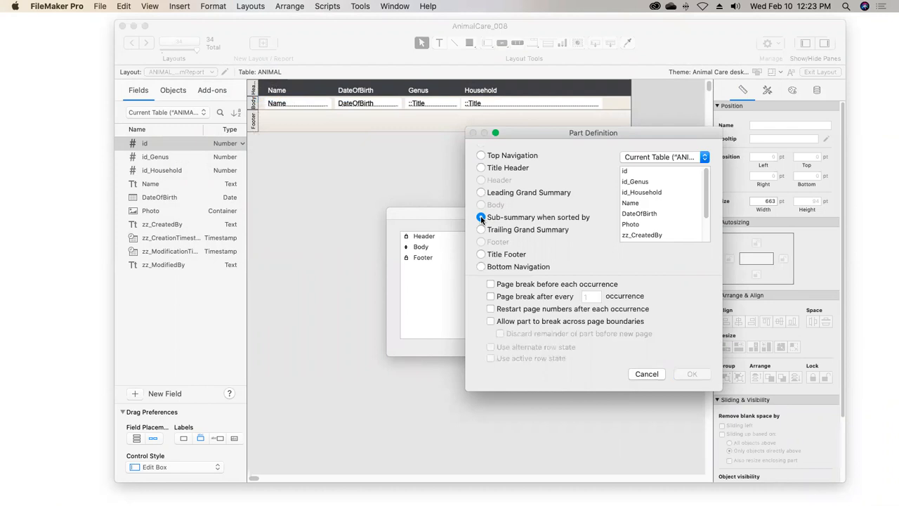
left_click(664, 193)
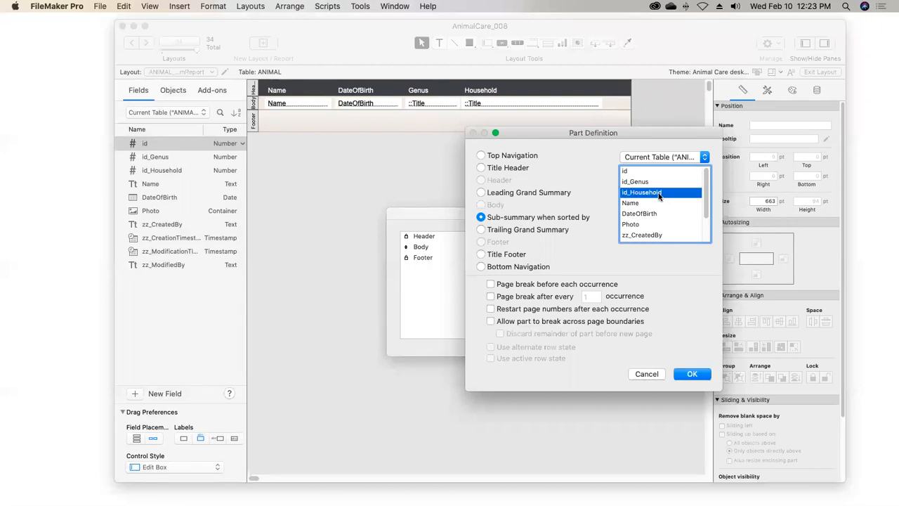
left_click(661, 158)
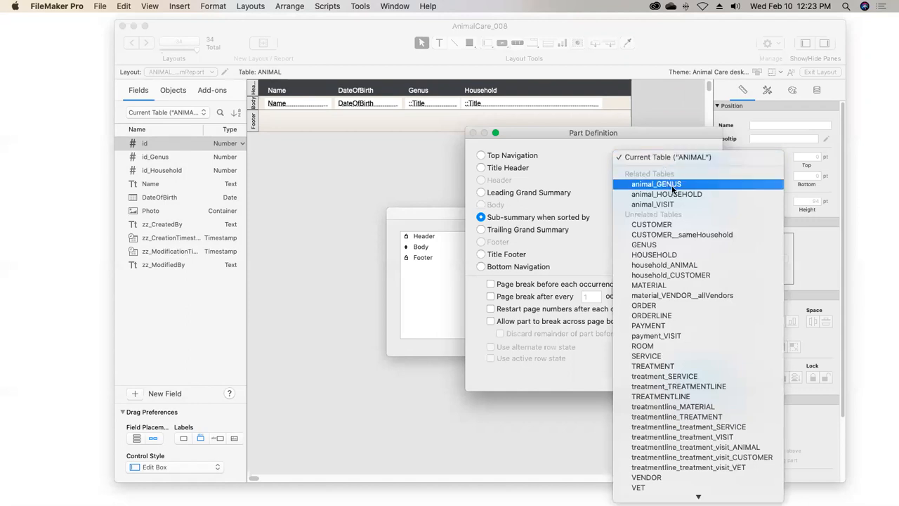
left_click(698, 199)
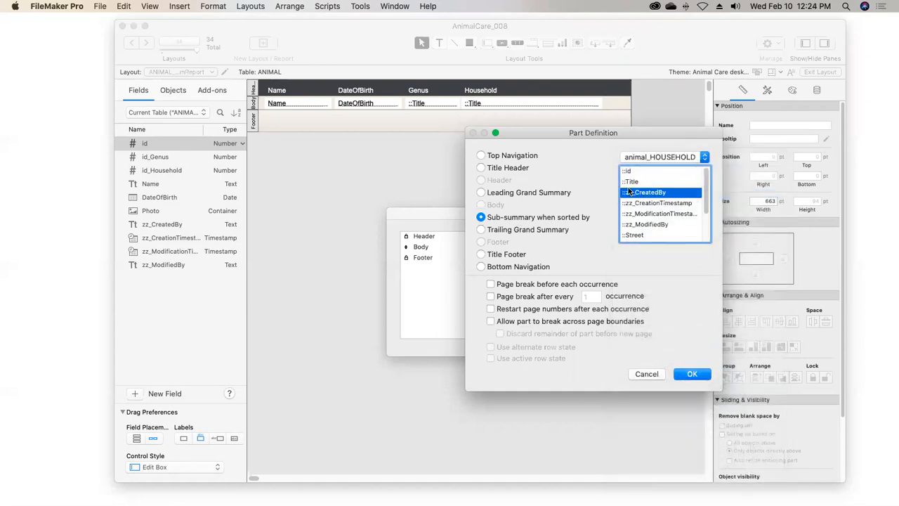
left_click(633, 183)
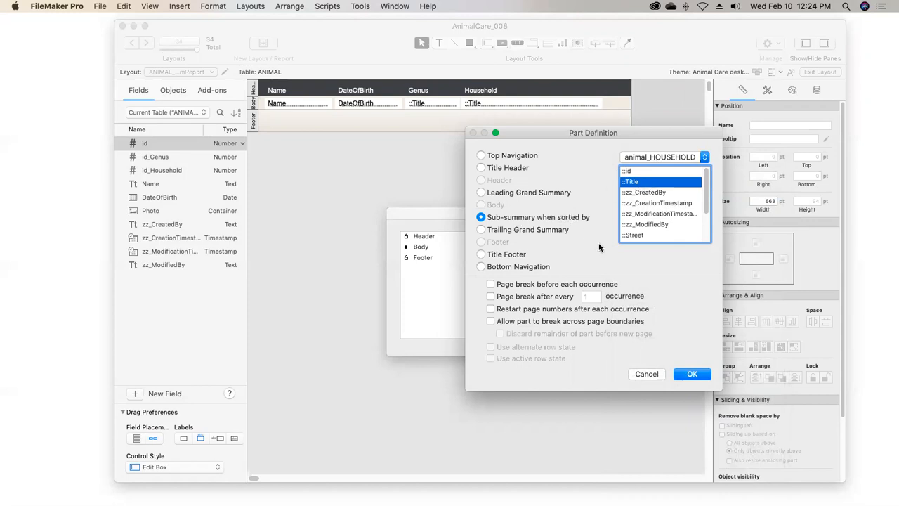
left_click(690, 375)
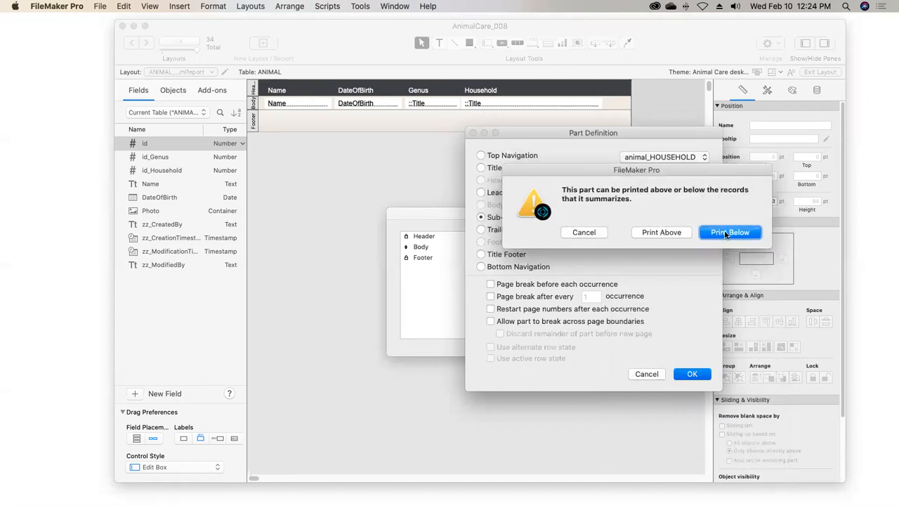
left_click(662, 232)
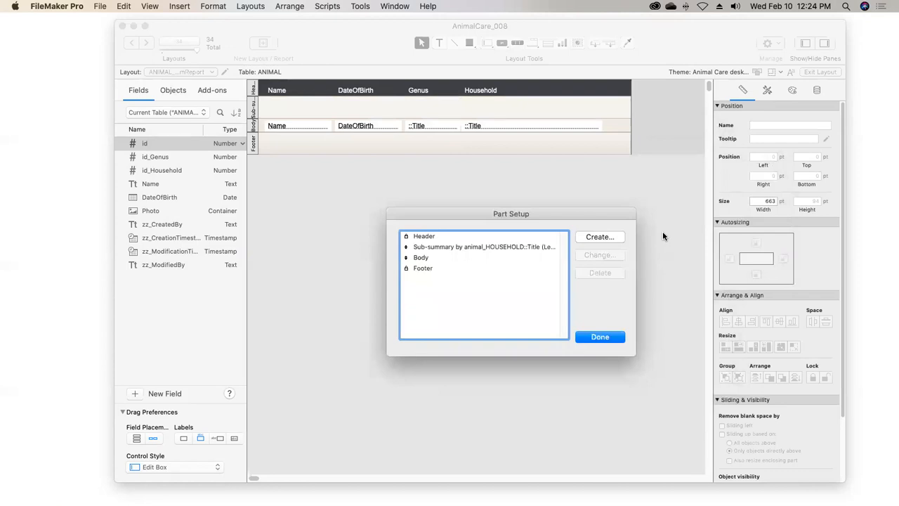
left_click(607, 338)
Insert an animal_HOUSEHOLD::Title merge field in the leading sub-summary part and position it at 5 pt left and 40 pt top
left_click(439, 43)
left_click(276, 108)
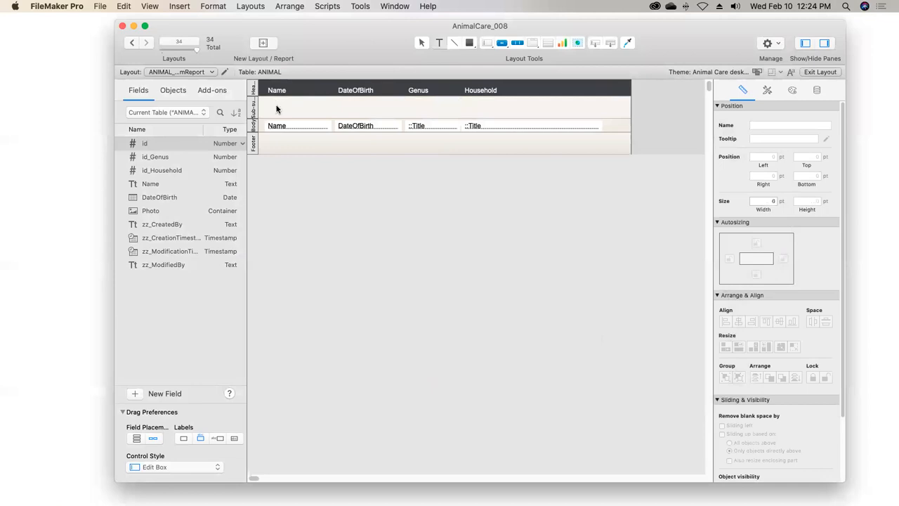
left_click(179, 6)
left_click(225, 288)
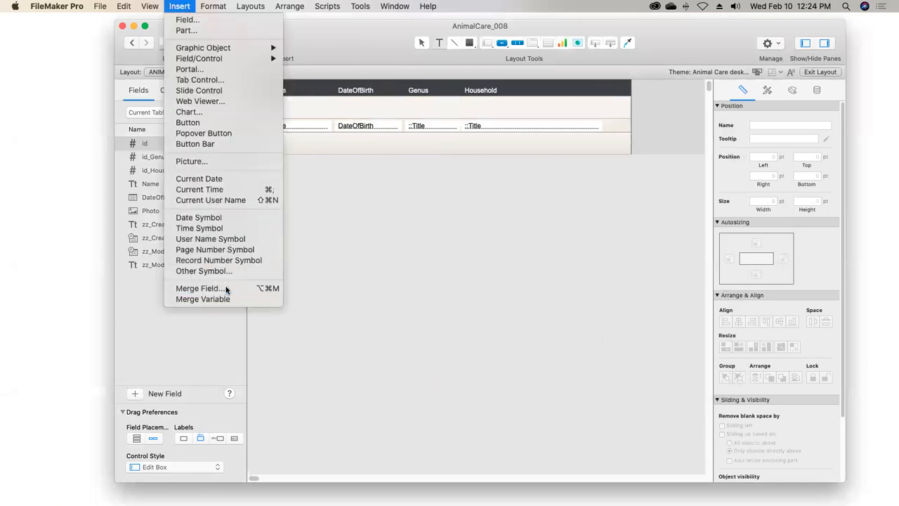
left_click(461, 195)
left_click(463, 234)
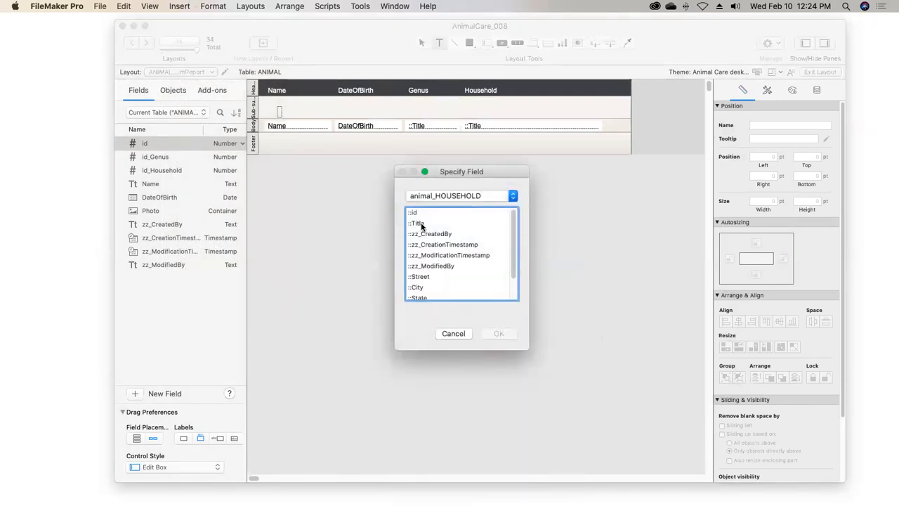
left_click(418, 224)
left_click(493, 333)
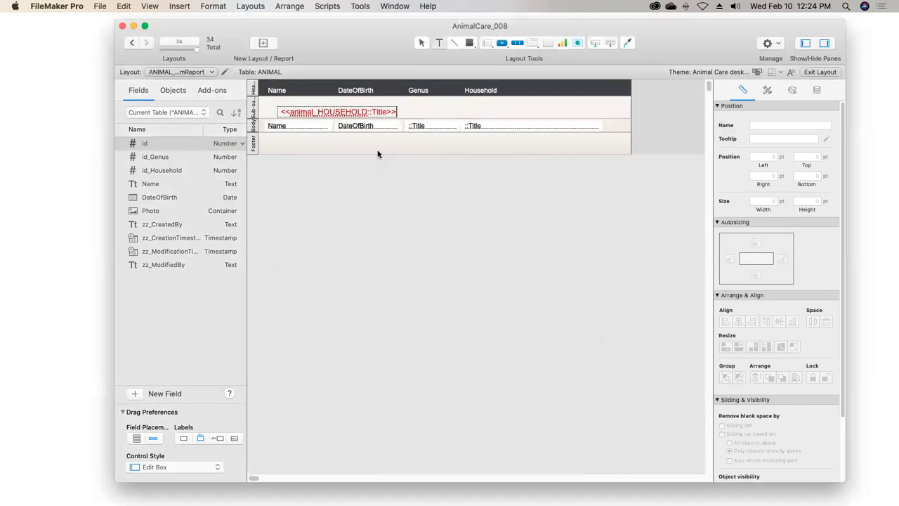
key("Escape")
left_click_drag(367, 115, 348, 106)
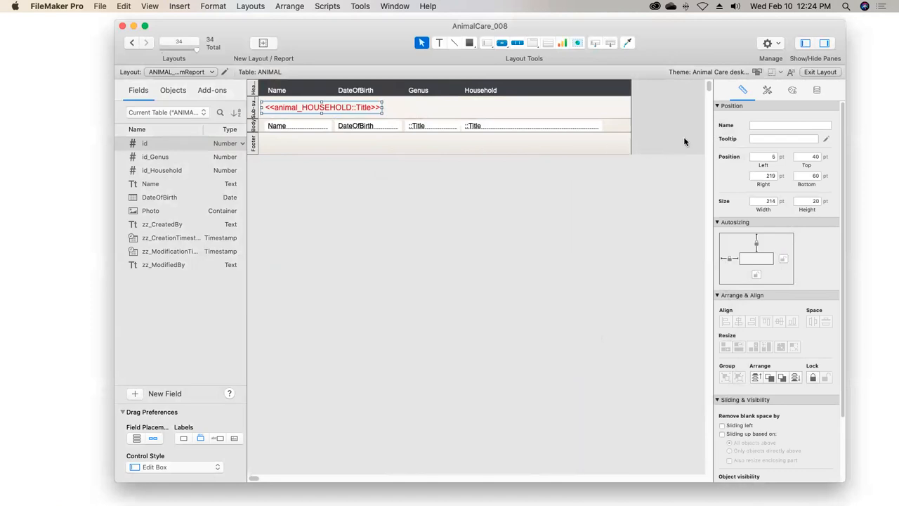
Check the text style of the household merge field, and leave layout editing with the changes saved
left_click(766, 92)
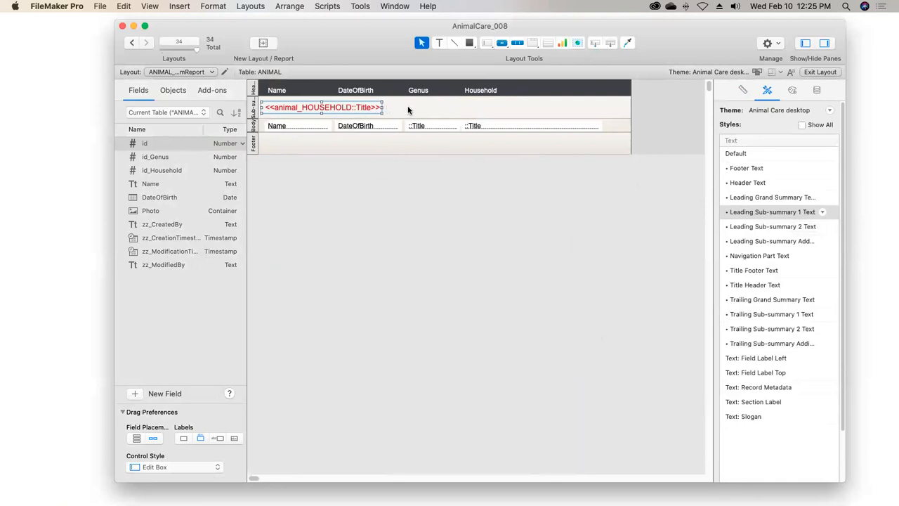
left_click(479, 129)
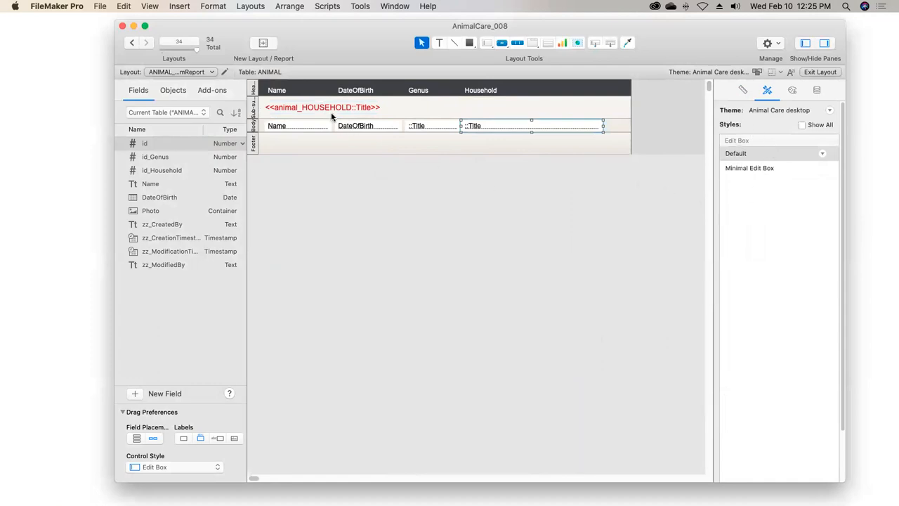
left_click(819, 72)
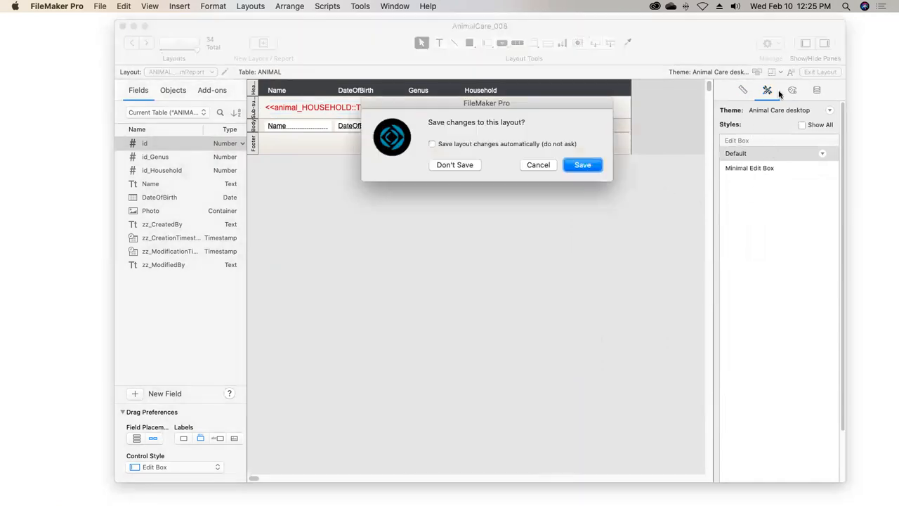
left_click(576, 166)
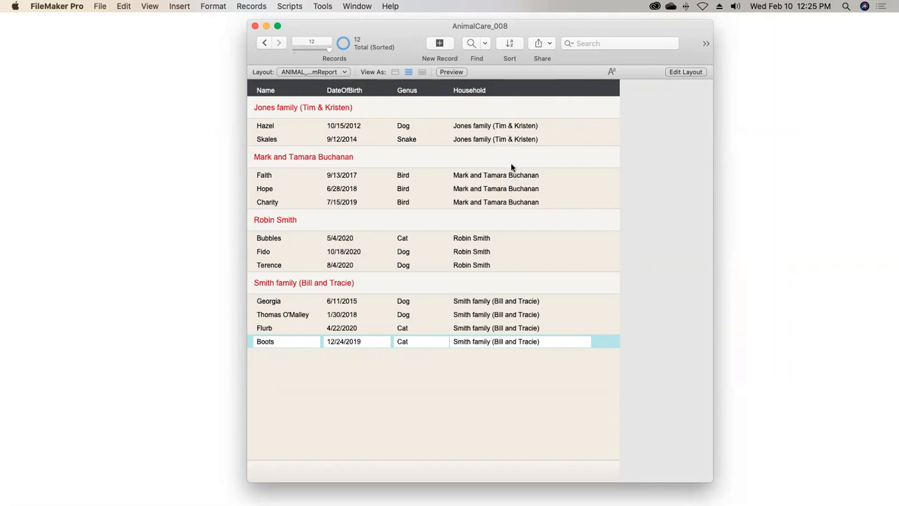
Return to layout editing and delete the household Title field from the body and its Household label from the header
left_click(678, 72)
left_click(478, 128)
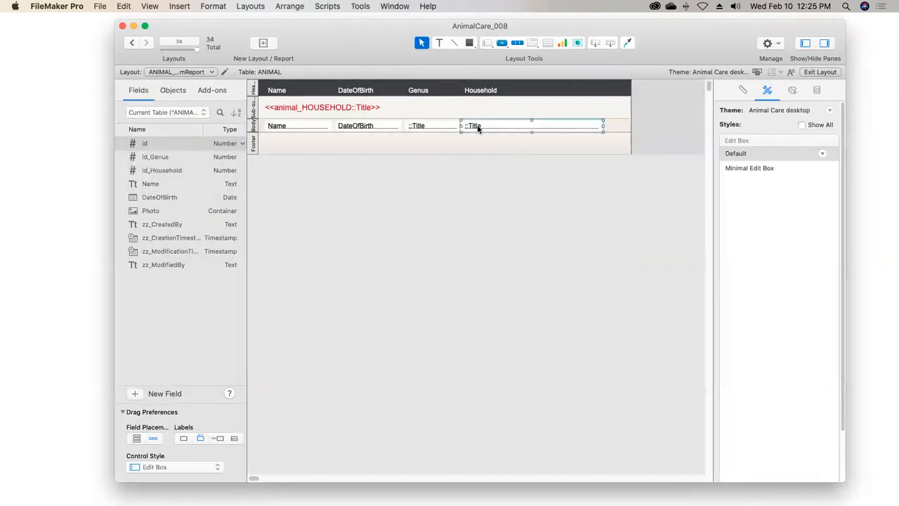
key("Delete")
left_click(481, 91)
key("Delete")
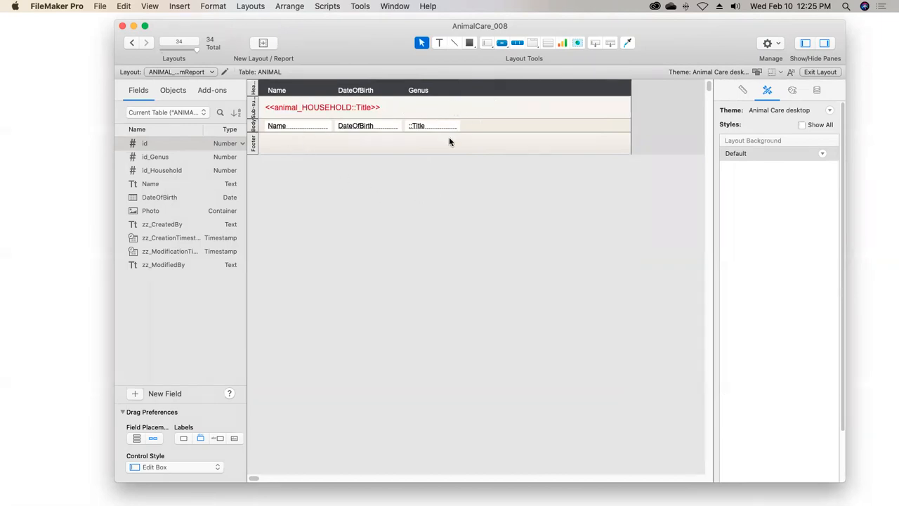
Add a second sub-summary part when sorted by animal_HOUSEHOLD::Title, printed below the records it summarizes
left_click(250, 5)
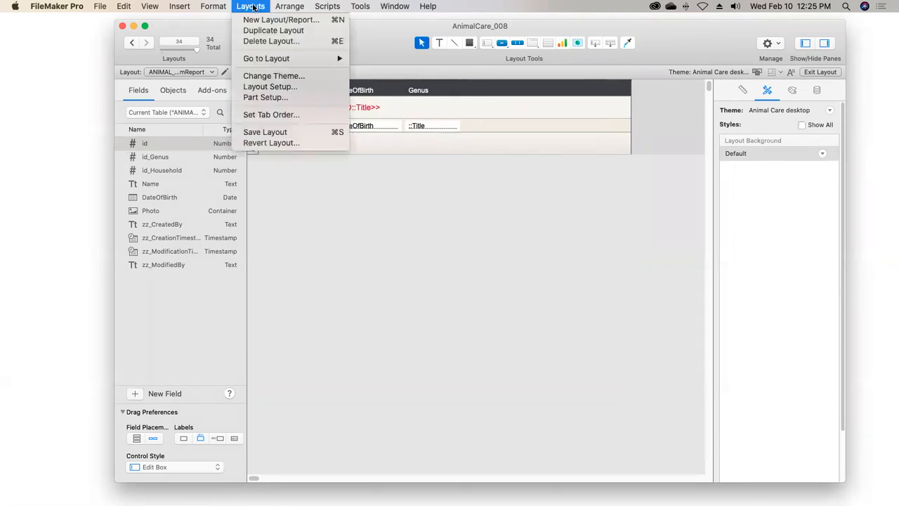
left_click(280, 97)
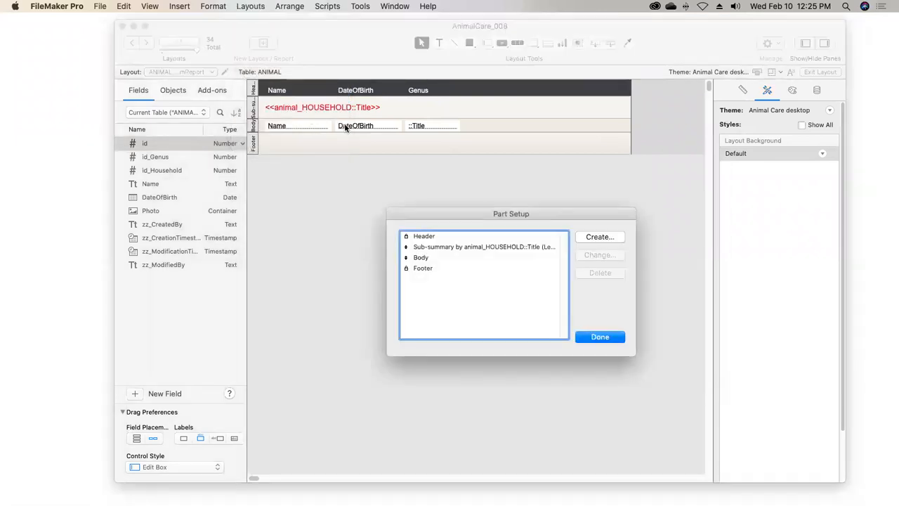
left_click(601, 237)
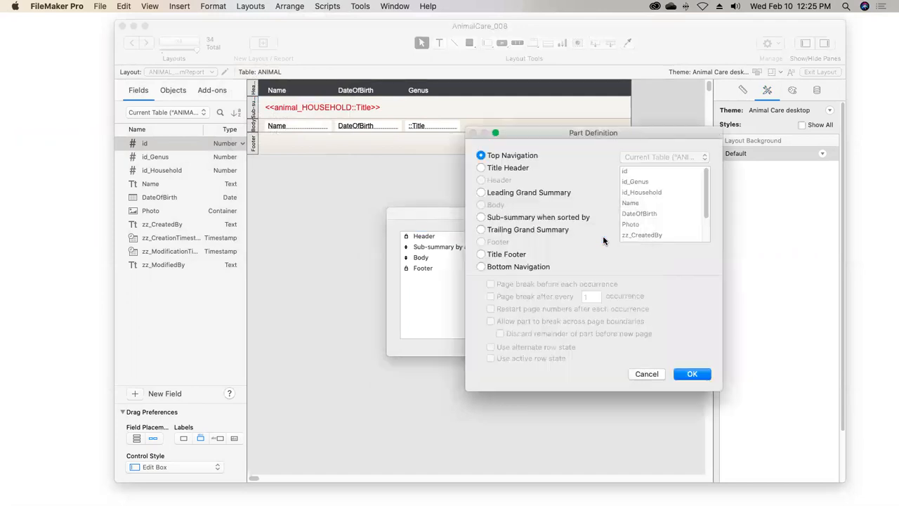
left_click(481, 218)
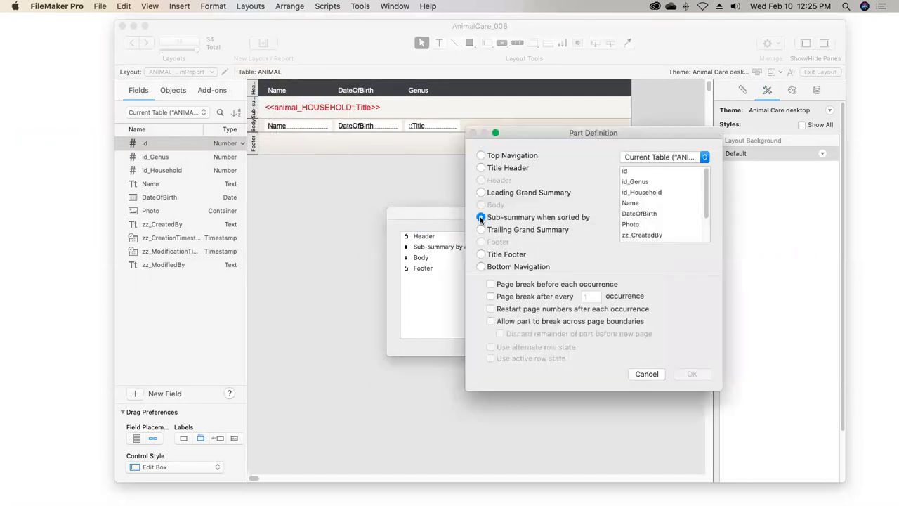
left_click(662, 156)
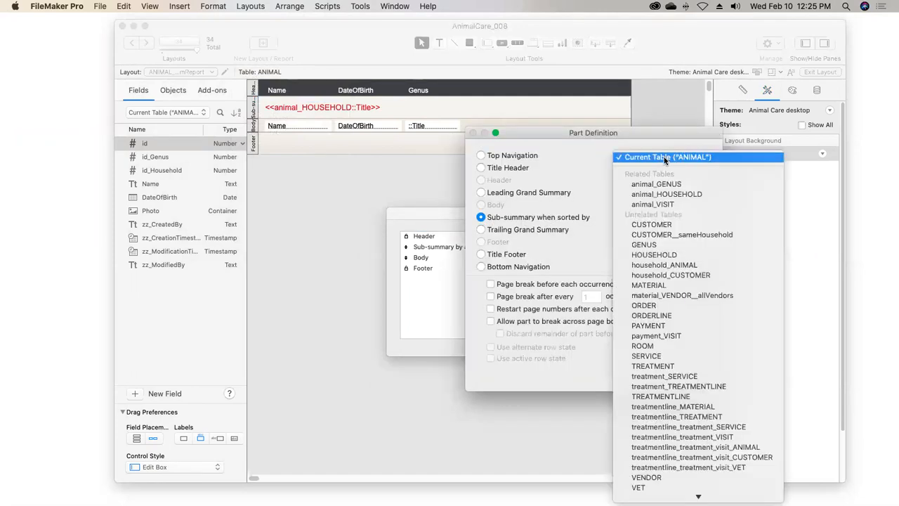
left_click(662, 195)
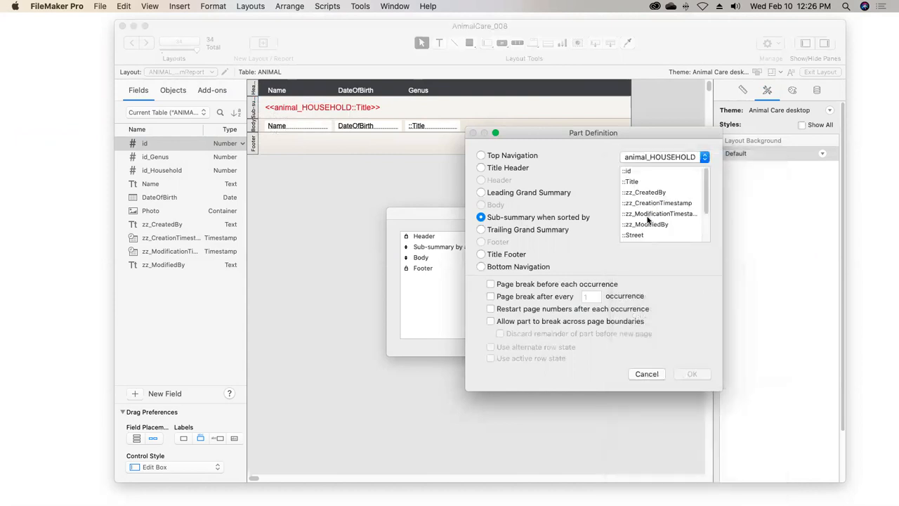
left_click(647, 182)
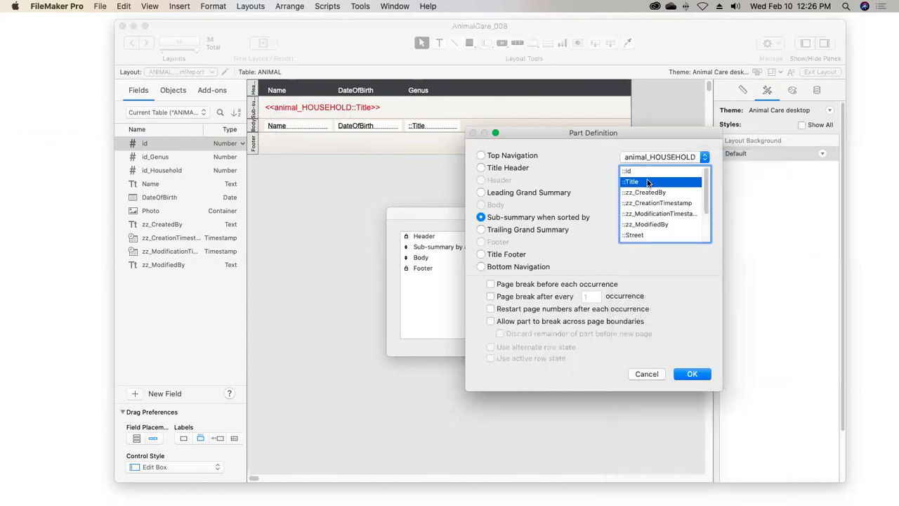
left_click(681, 375)
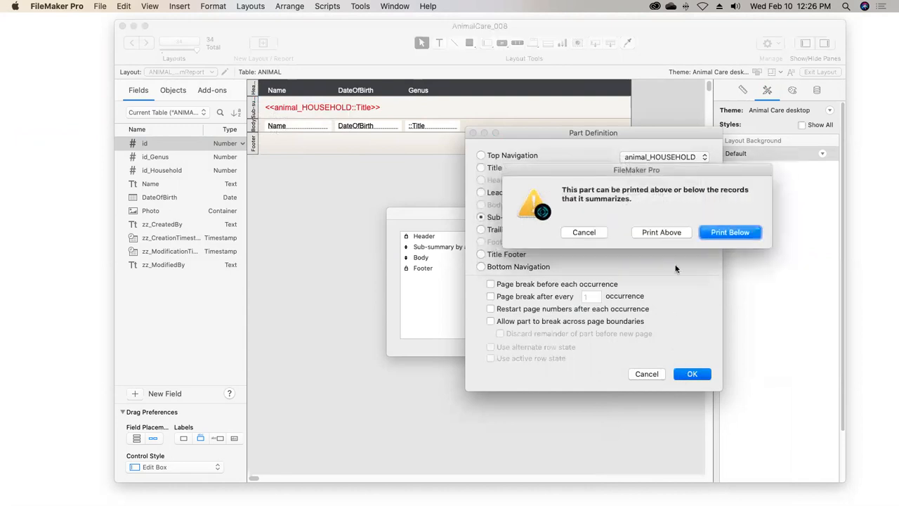
left_click(716, 234)
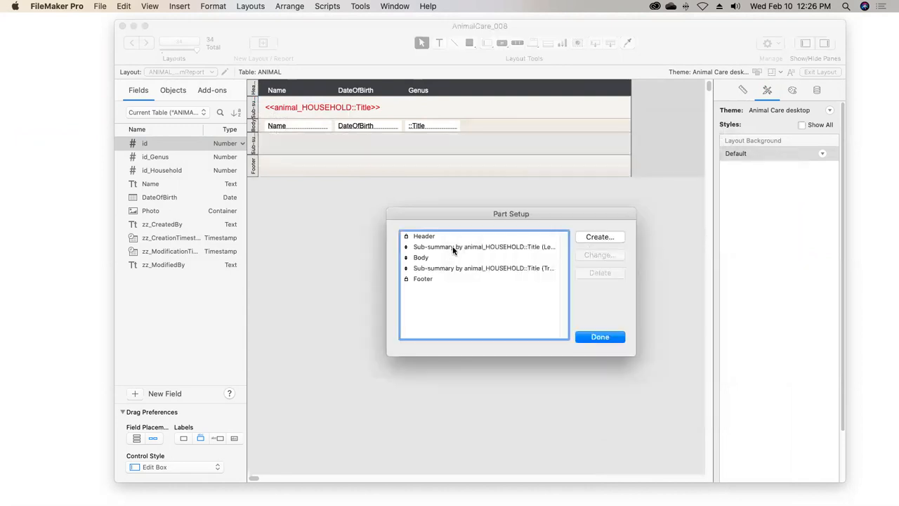
left_click(429, 269)
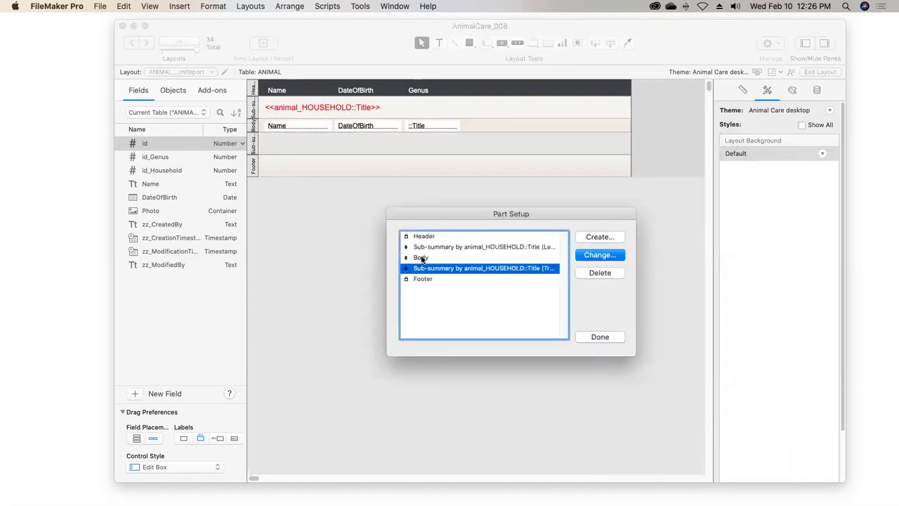
left_click(446, 247)
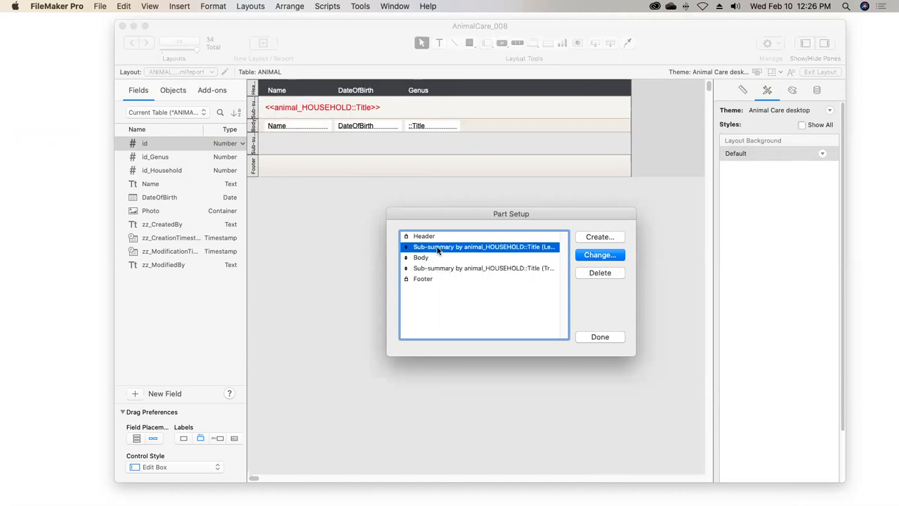
Finish the part setup and add a new ANIMAL field named s_Count with the Summary type
left_click(595, 338)
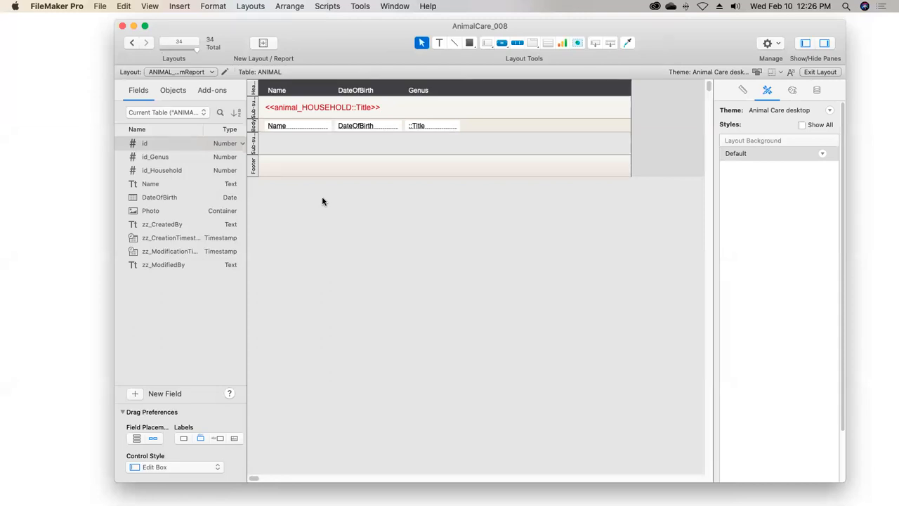
left_click(134, 393)
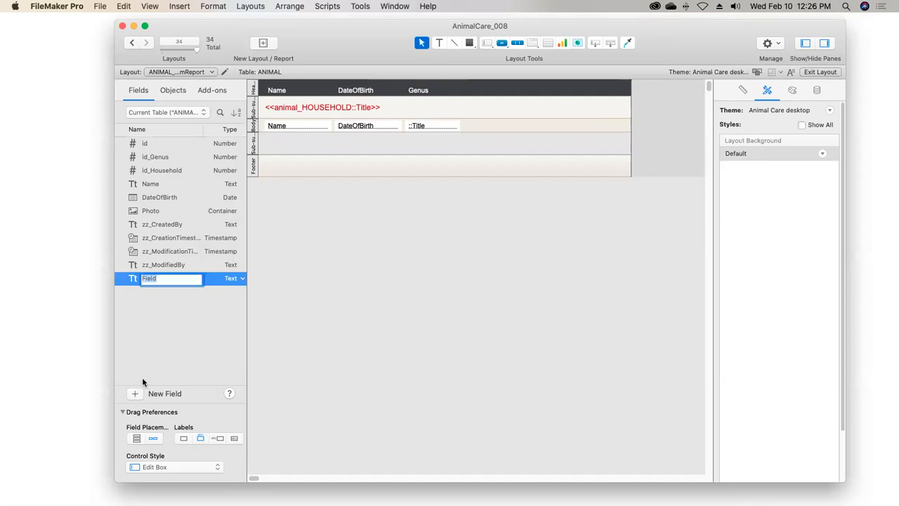
type("s_Count")
key("Tab")
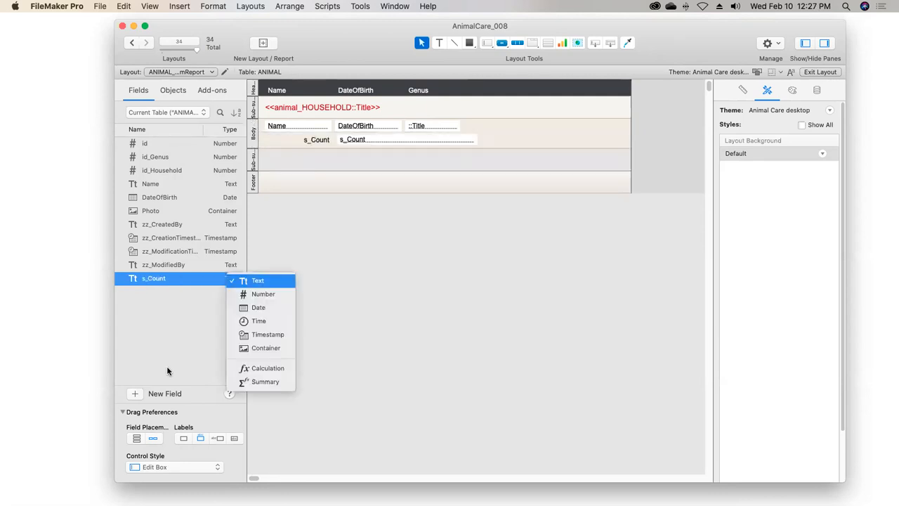
left_click(265, 385)
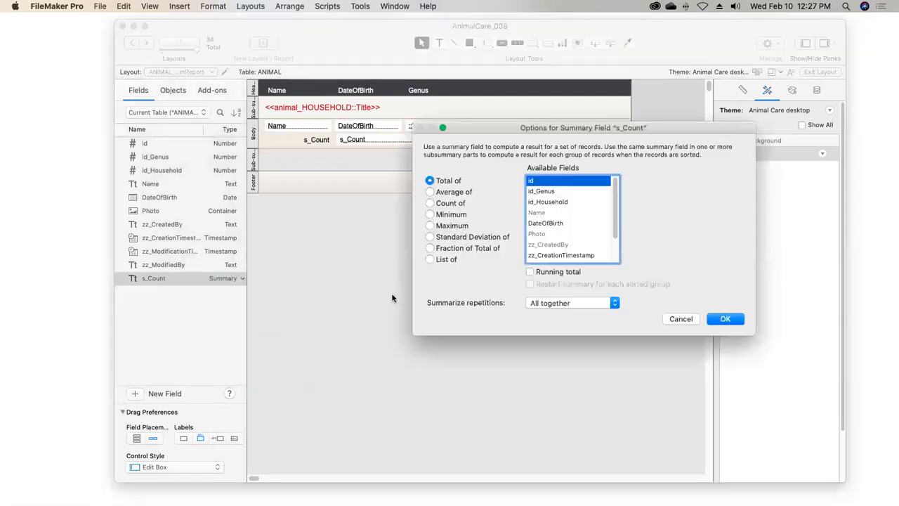
Define the s_Count summary field as a count of the id field
left_click(430, 203)
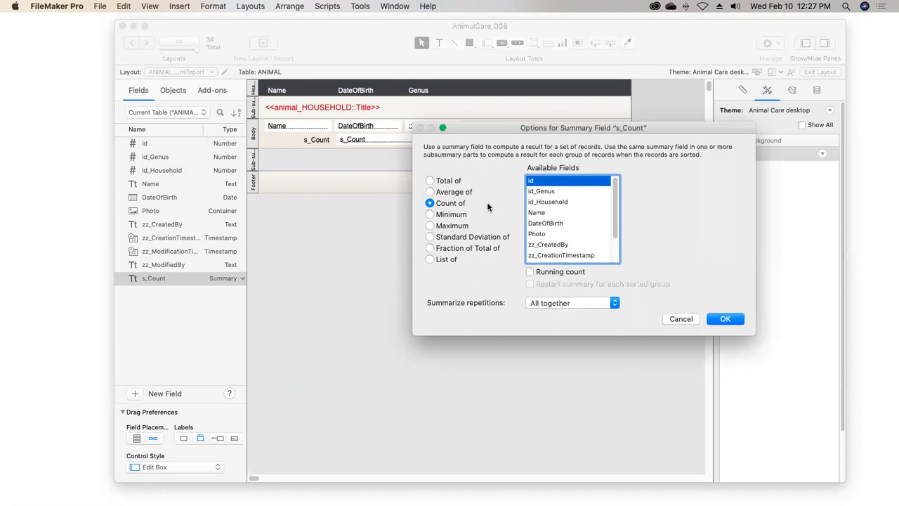
left_click(542, 214)
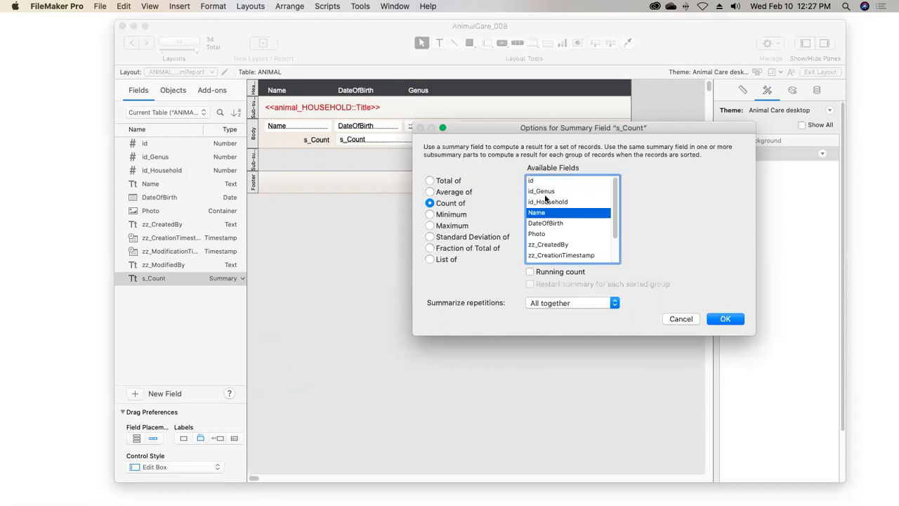
left_click(545, 191)
left_click(548, 204)
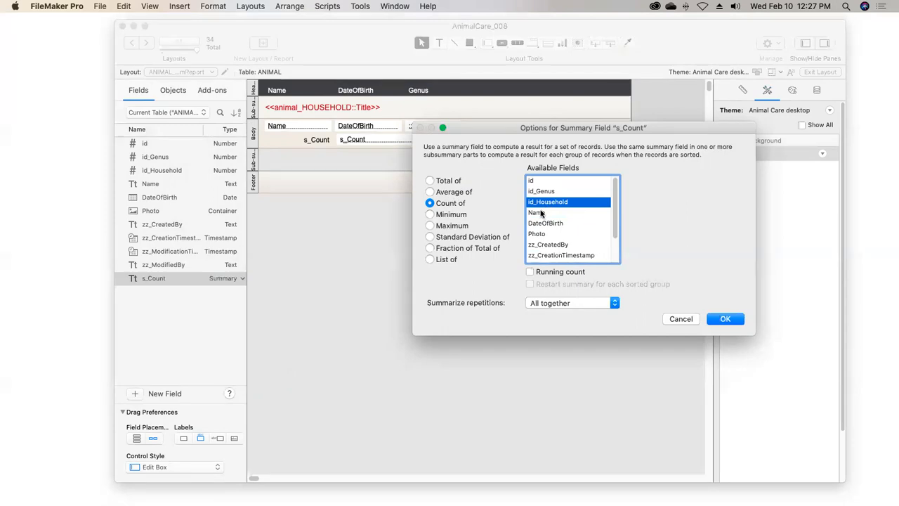
left_click(541, 181)
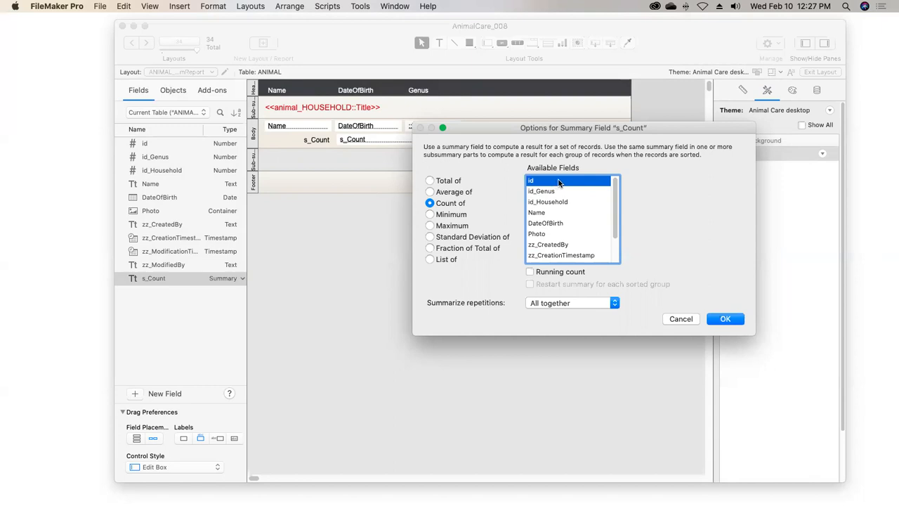
left_click(723, 320)
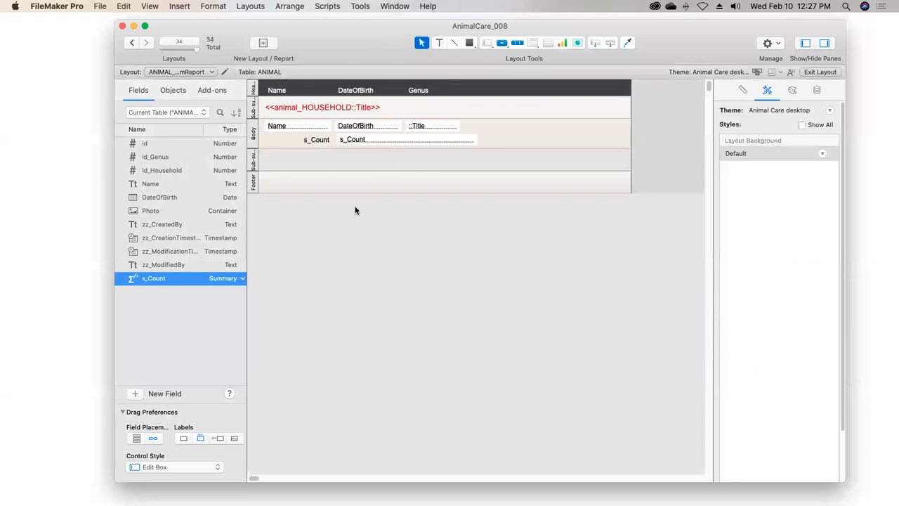
Move the s_Count field from the body into the trailing household sub-summary, narrow it, and delete its label
left_click(372, 143)
left_click_drag(370, 139, 299, 160)
left_click_drag(406, 159, 319, 134)
left_click(316, 141)
key("Delete")
left_click(305, 146)
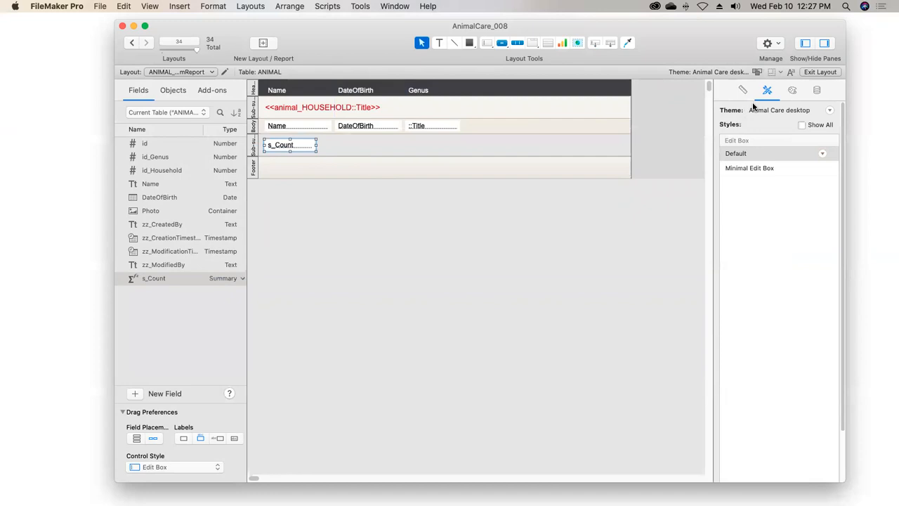
Apply the Minimal Edit Box style to the s_Count field and leave layout editing with the changes saved
left_click(747, 170)
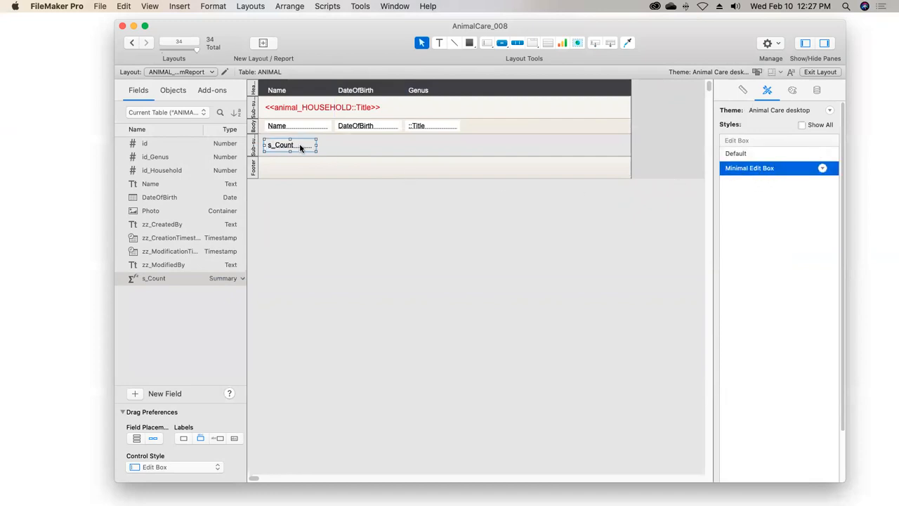
left_click(808, 74)
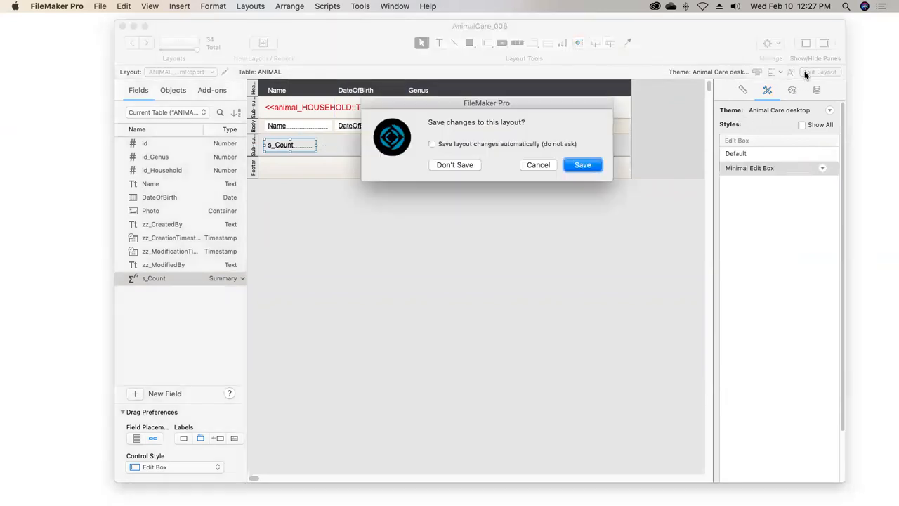
left_click(574, 166)
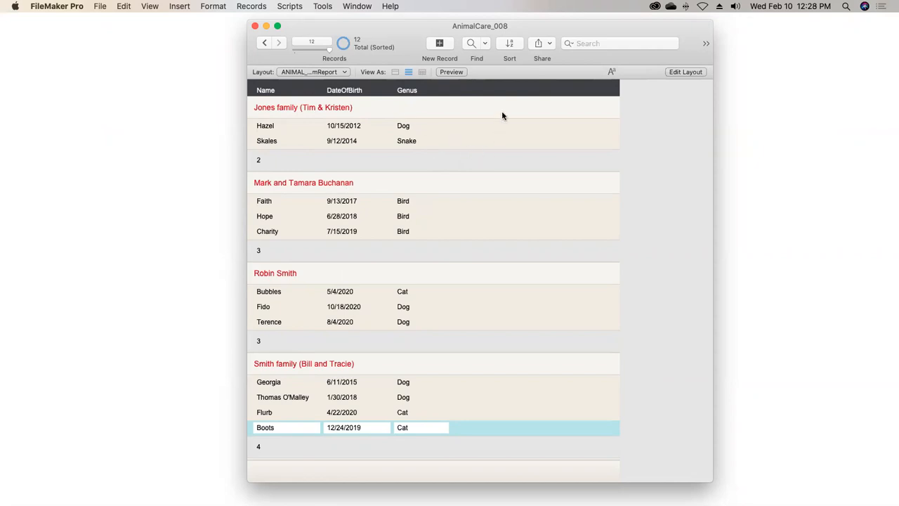
Replace the records' sort order with animal_GENUS::Title in ascending order
left_click(510, 44)
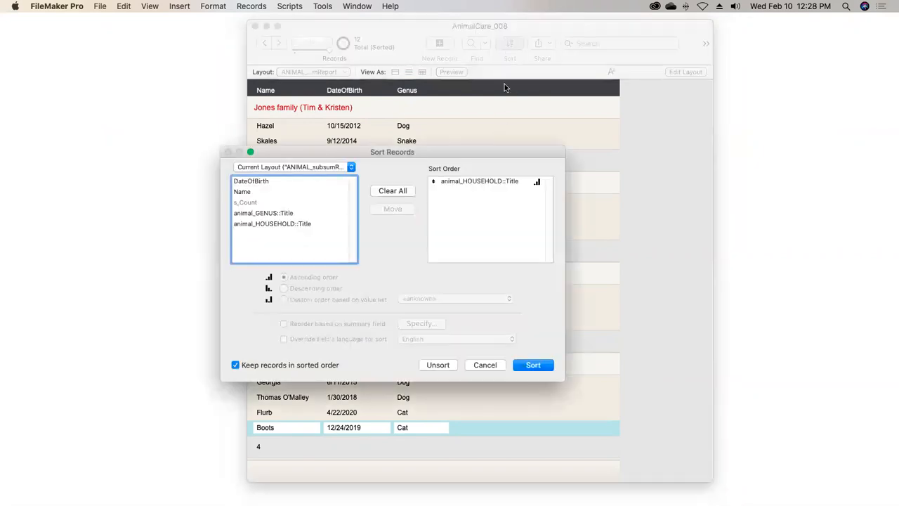
left_click(404, 191)
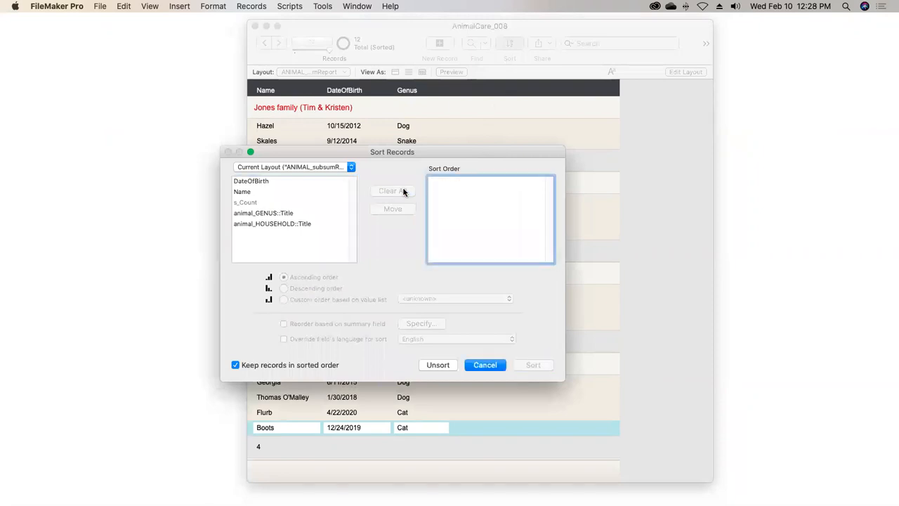
double_click(280, 215)
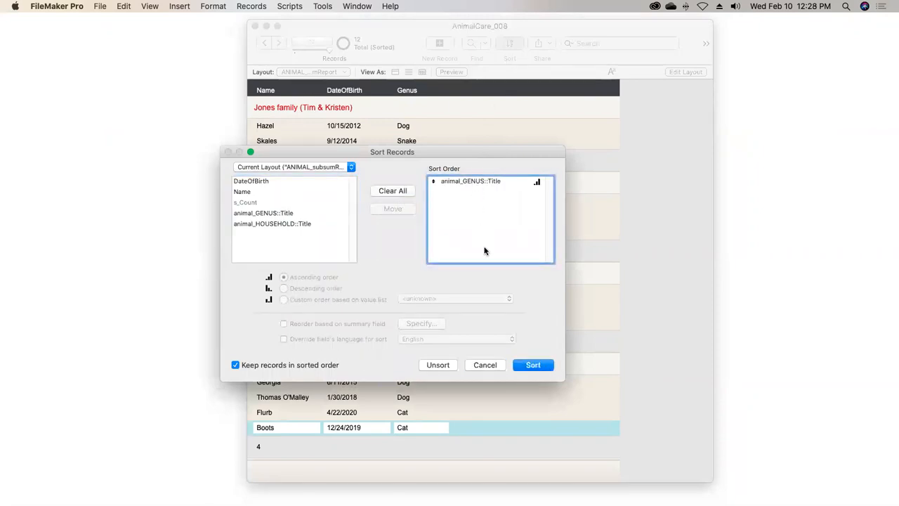
left_click(530, 366)
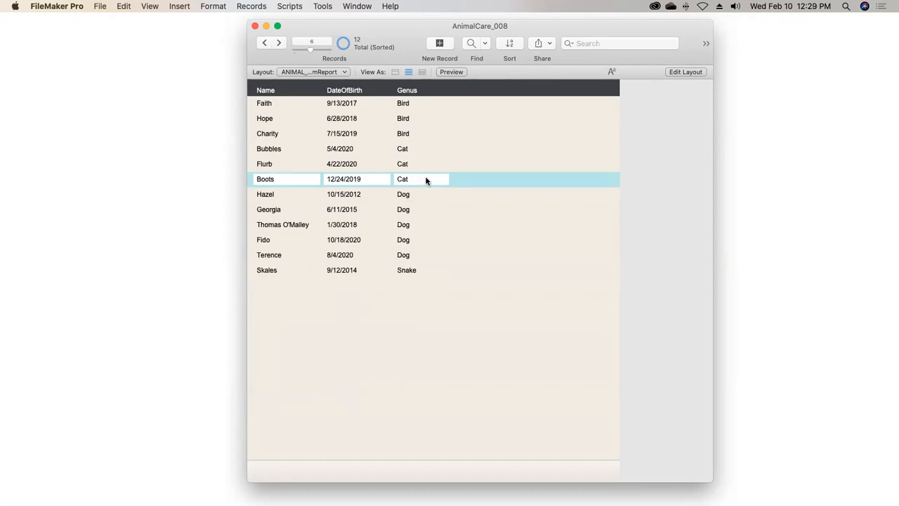
Return to layout editing and add a sub-summary part when sorted by animal_GENUS::Title, printed above the records it summarizes
left_click(686, 73)
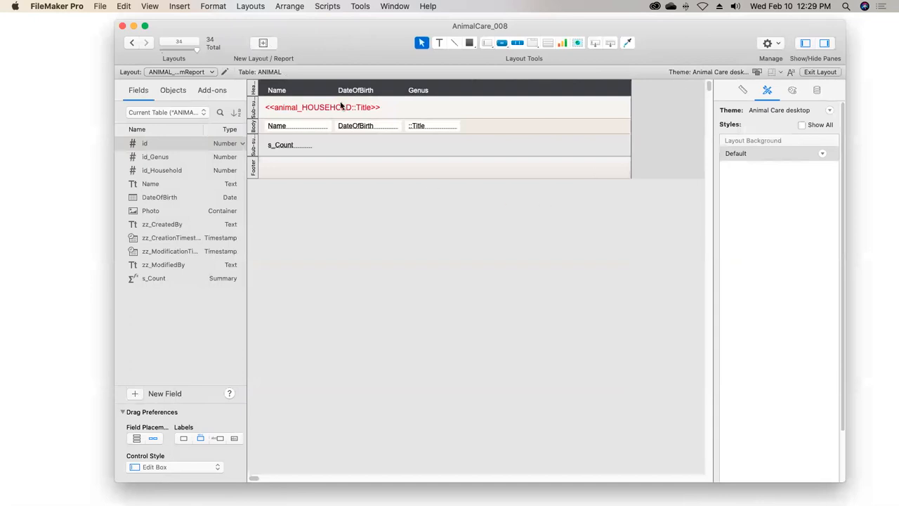
left_click(253, 6)
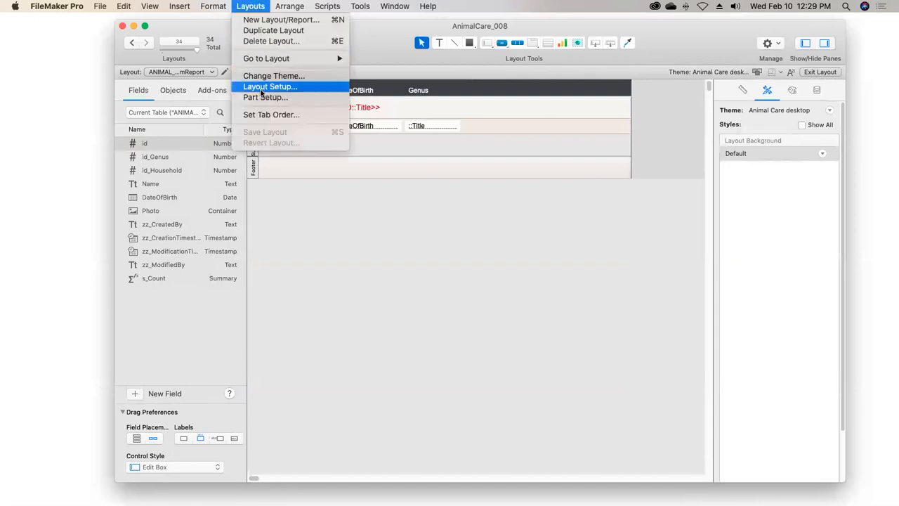
left_click(287, 98)
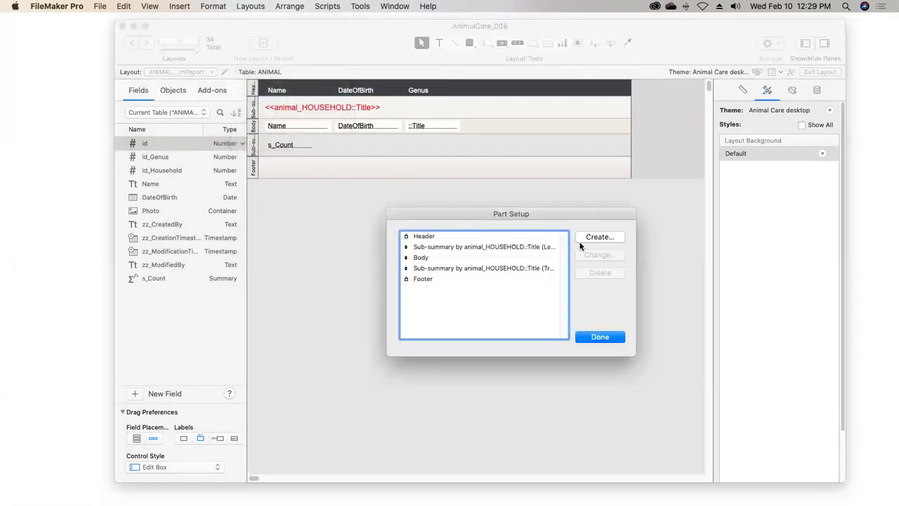
left_click(597, 239)
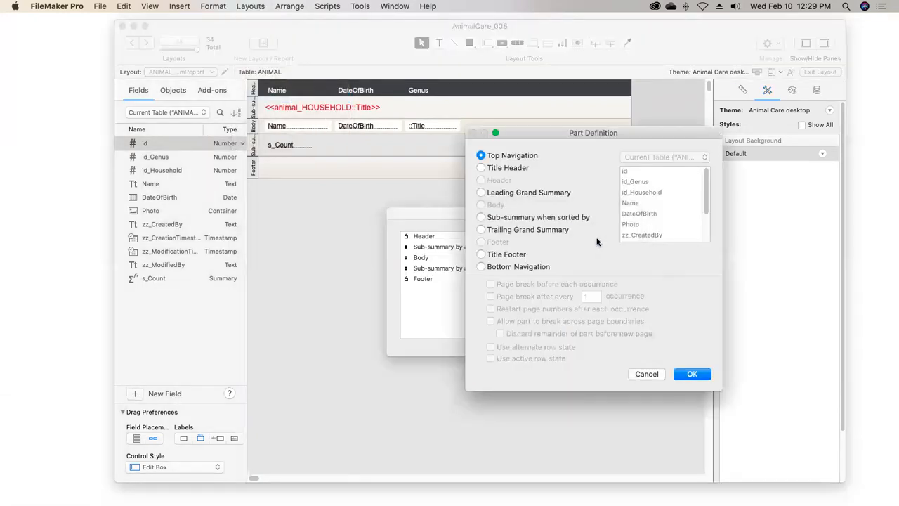
left_click(480, 217)
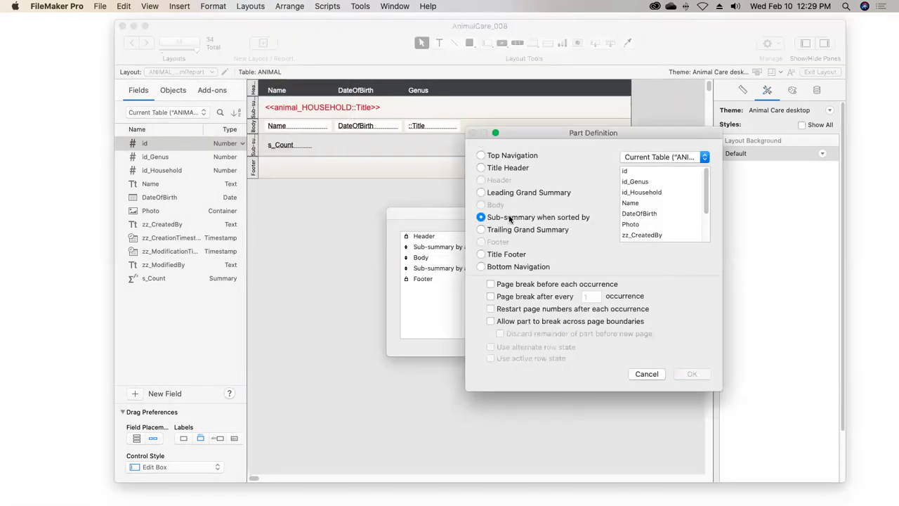
left_click(657, 158)
left_click(654, 185)
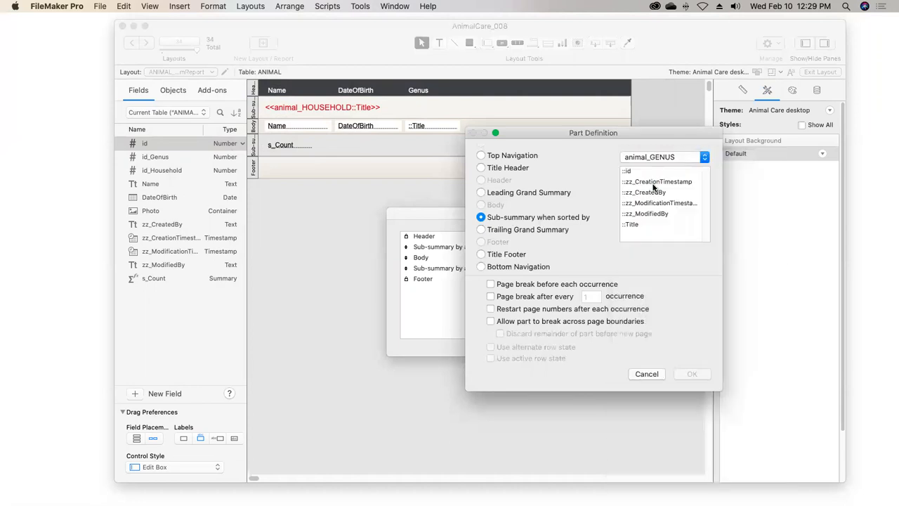
left_click(635, 225)
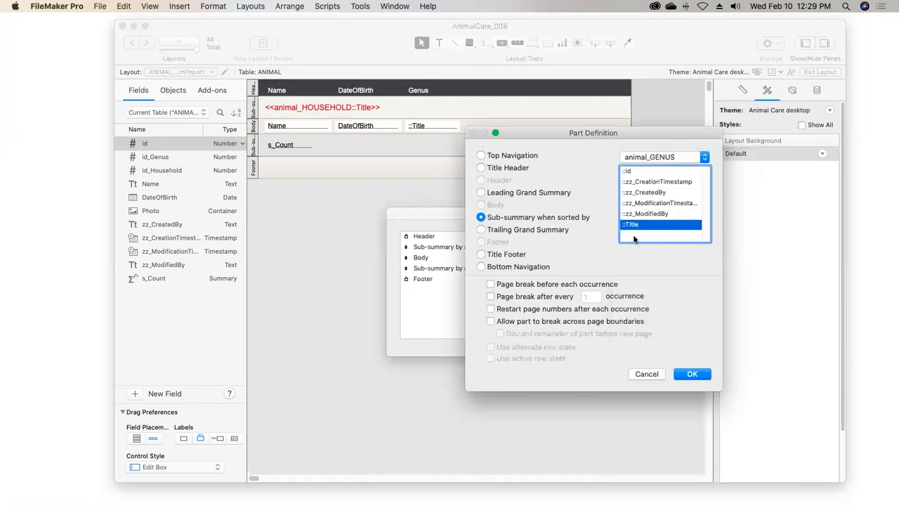
left_click(688, 374)
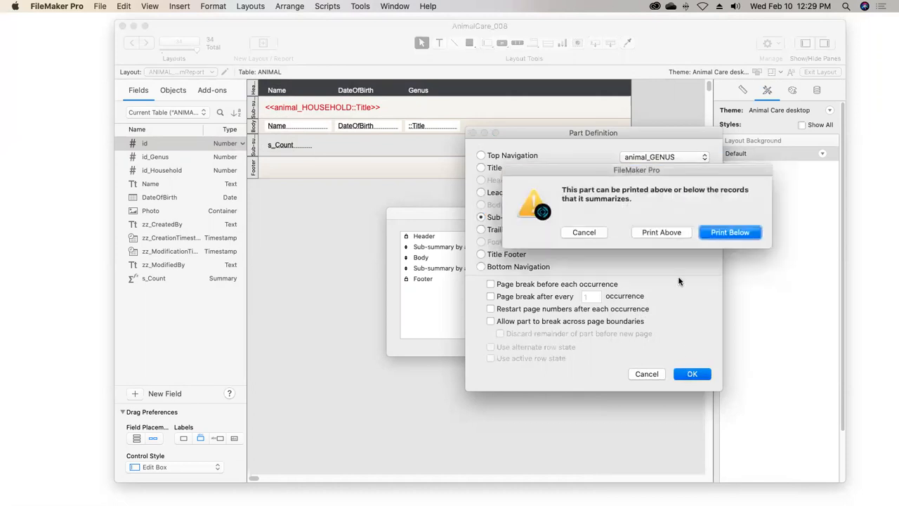
left_click(663, 232)
Add another sub-summary part when sorted by animal_GENUS::Title, printed below the records it summarizes
left_click(600, 237)
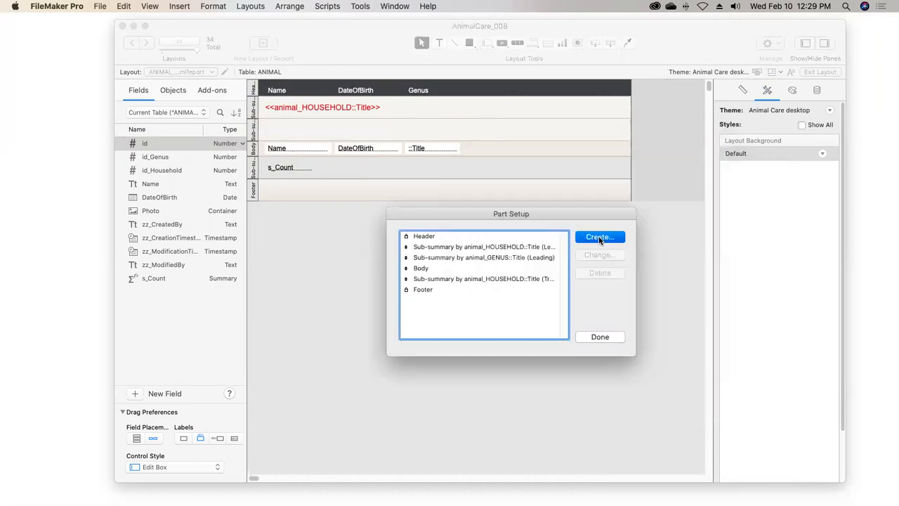
left_click(485, 219)
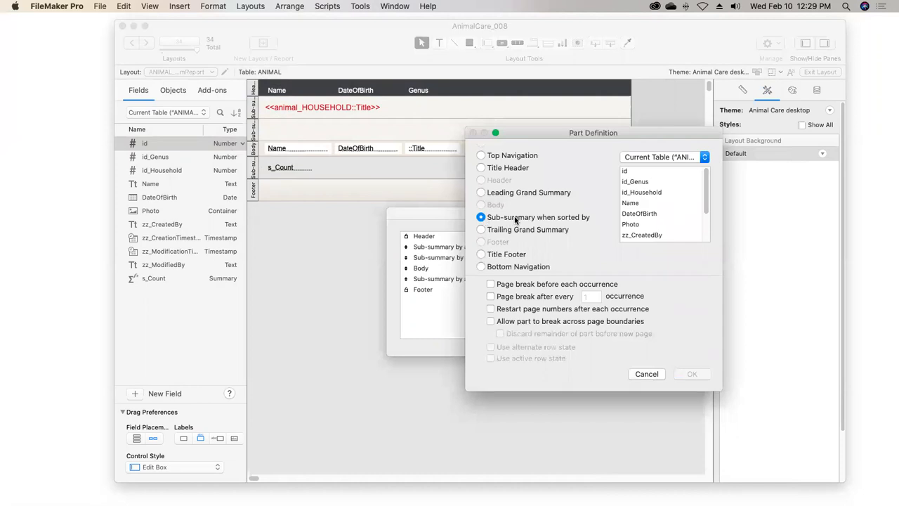
left_click(666, 158)
left_click(663, 186)
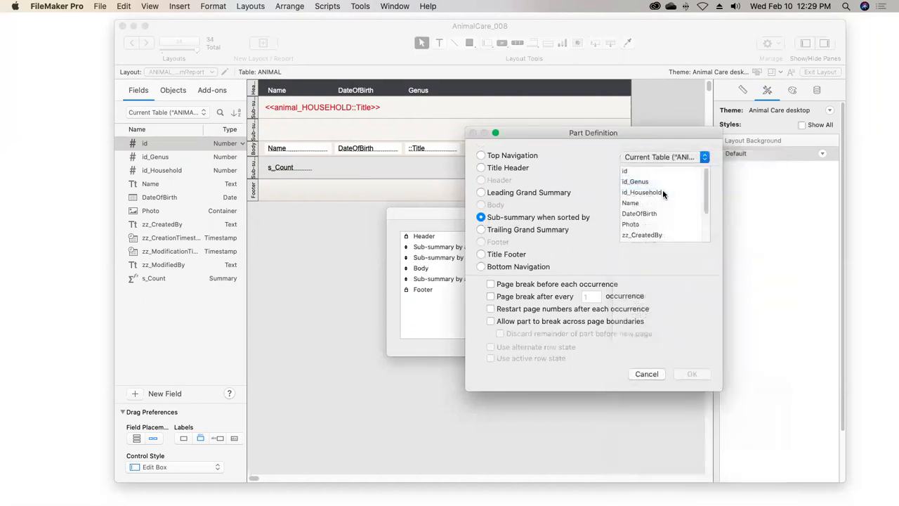
left_click(635, 225)
left_click(693, 376)
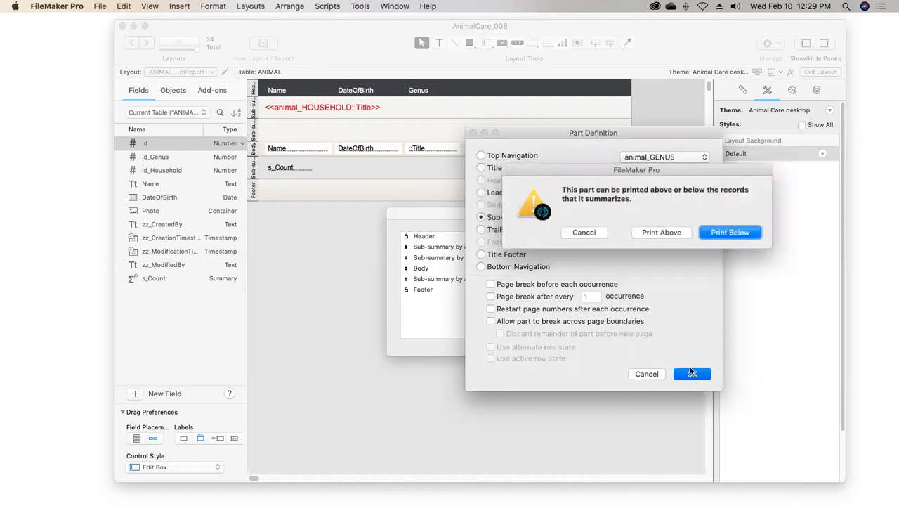
left_click(716, 234)
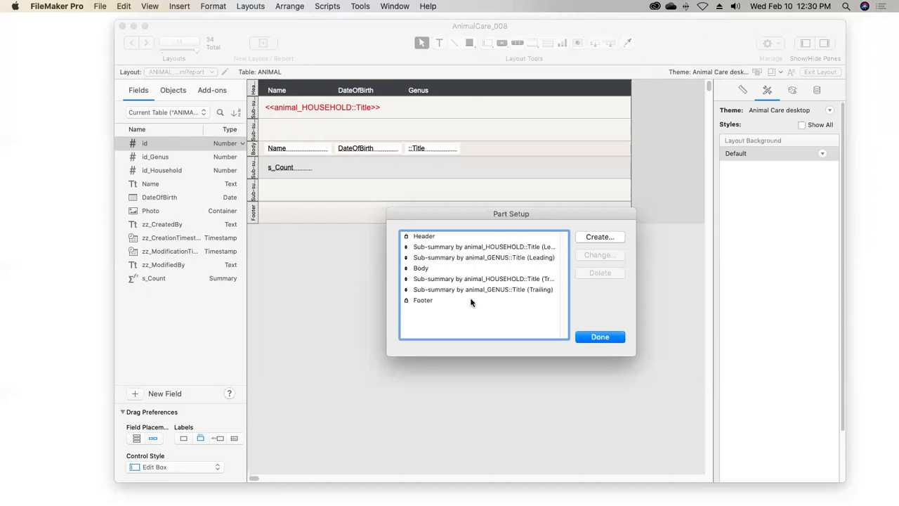
Move the trailing household sub-summary below the trailing genus sub-summary and review the order of the layout parts
left_click(483, 248)
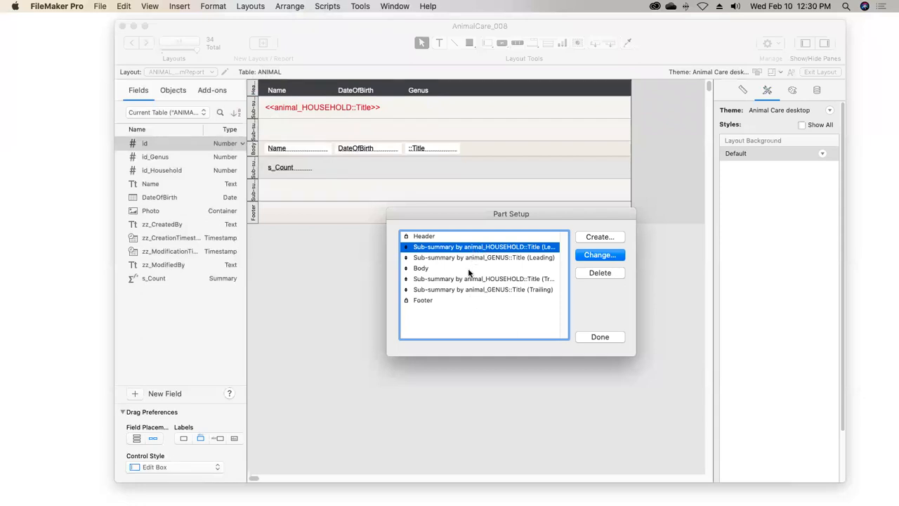
left_click_drag(468, 278, 469, 299)
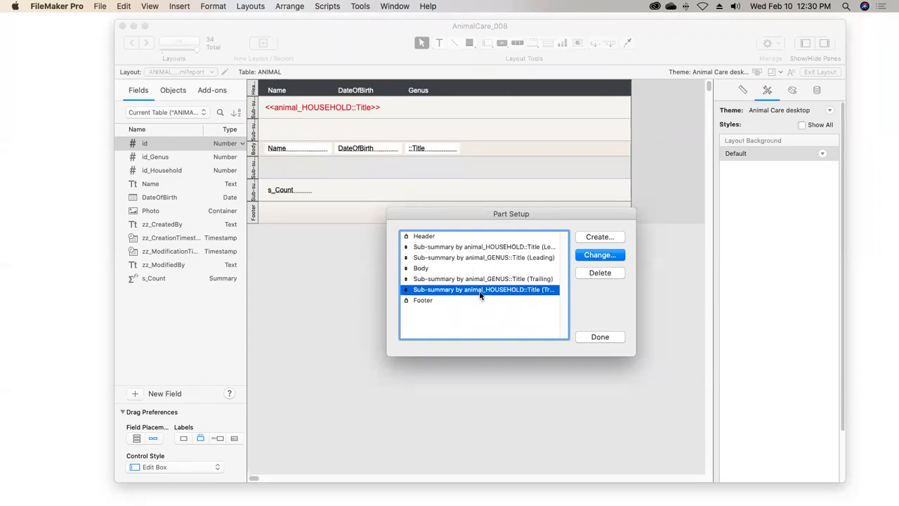
left_click(474, 248)
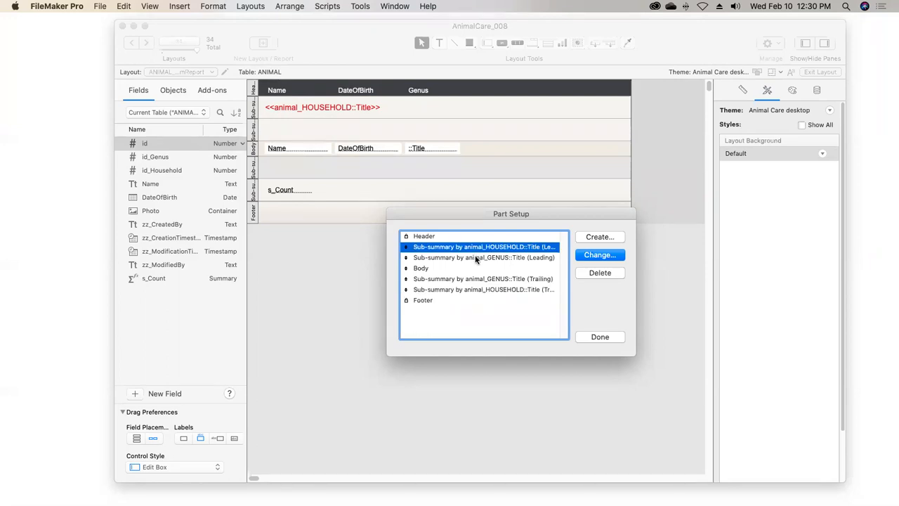
left_click(476, 259)
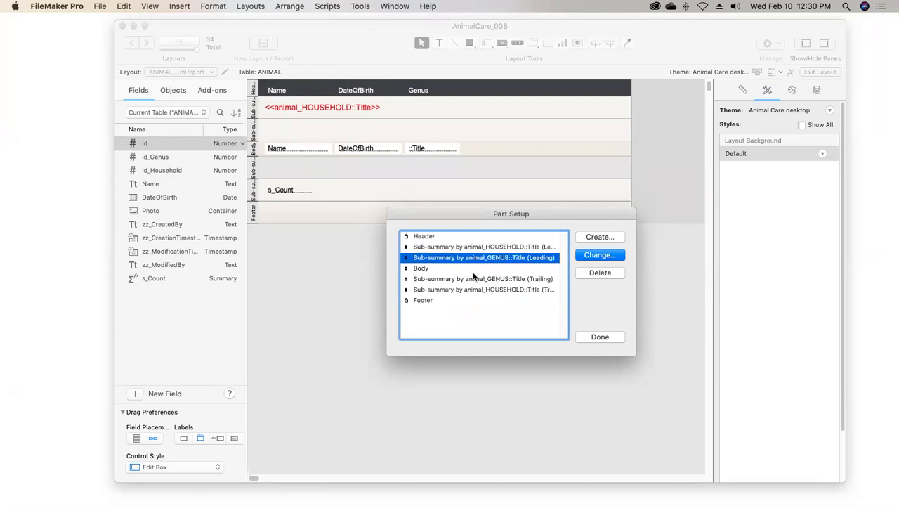
left_click(440, 270)
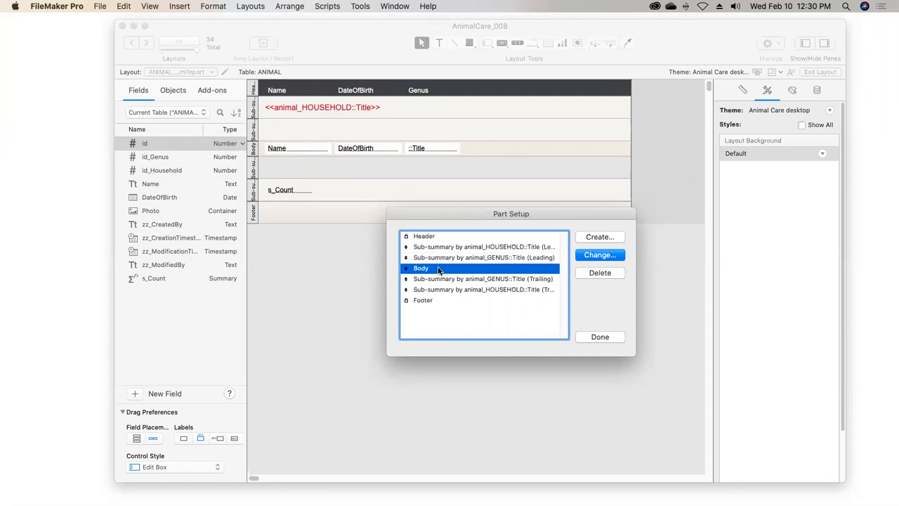
Review how the leading and trailing genus and household sub-summary parts nest around the body, and close the part setup
left_click(475, 279)
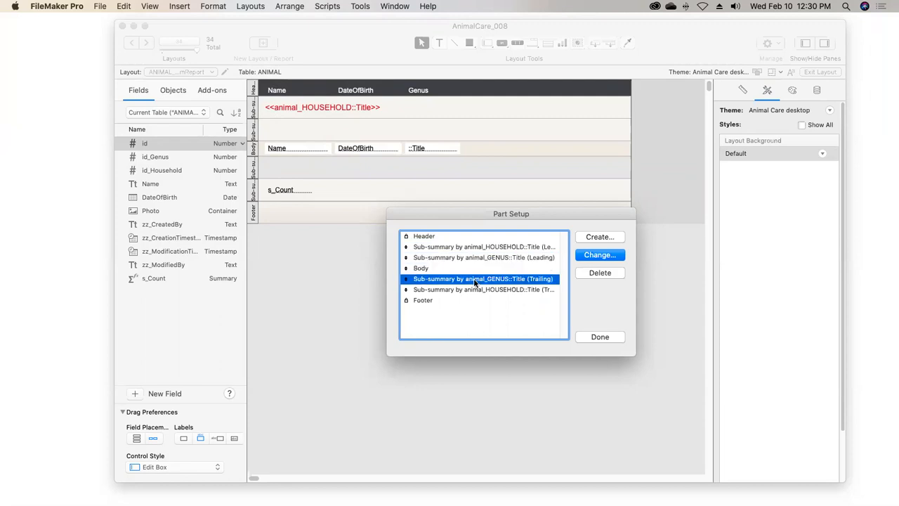
left_click(474, 290)
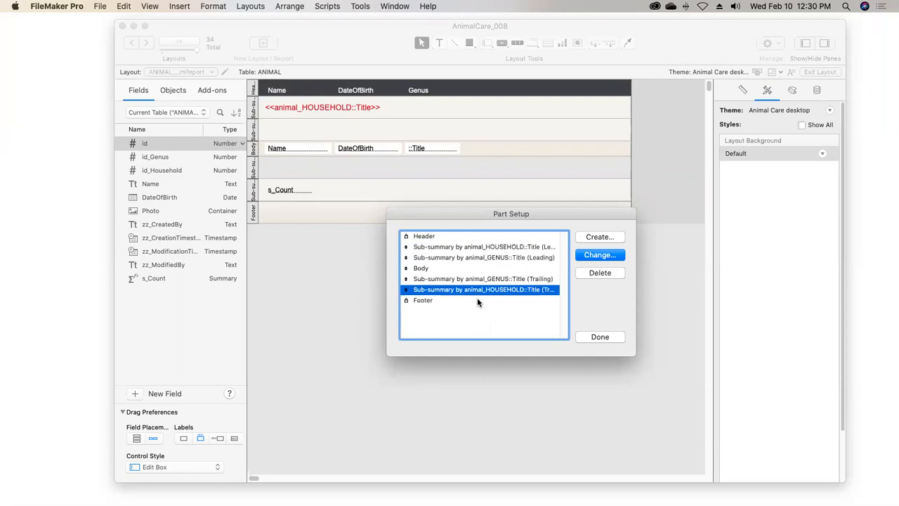
left_click(470, 247)
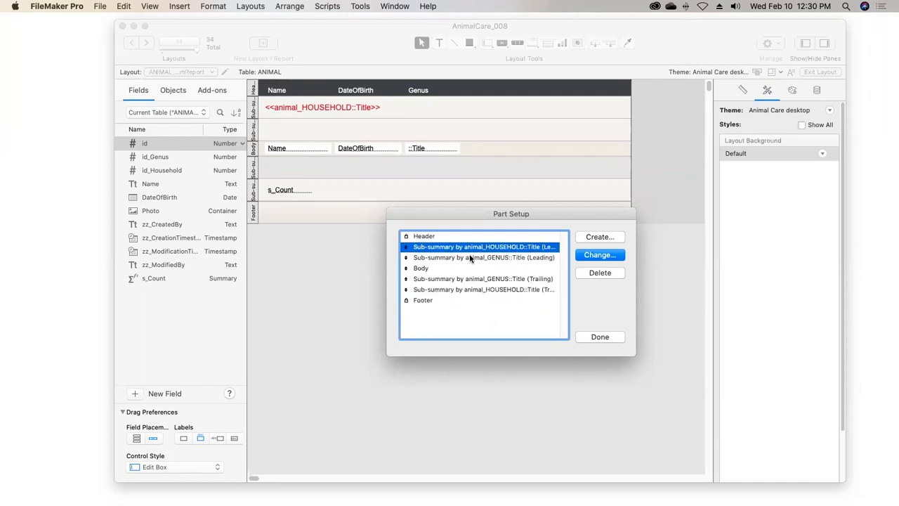
left_click(473, 257)
left_click(476, 284)
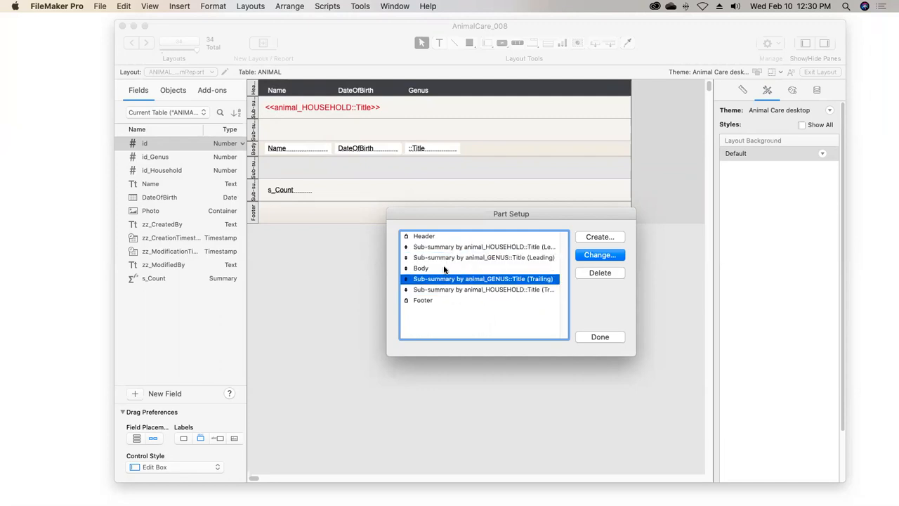
left_click(444, 270)
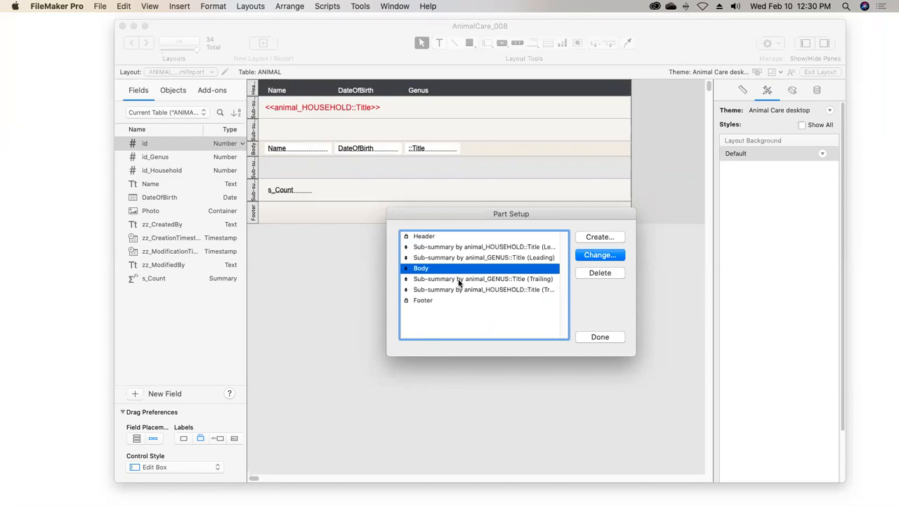
left_click(598, 338)
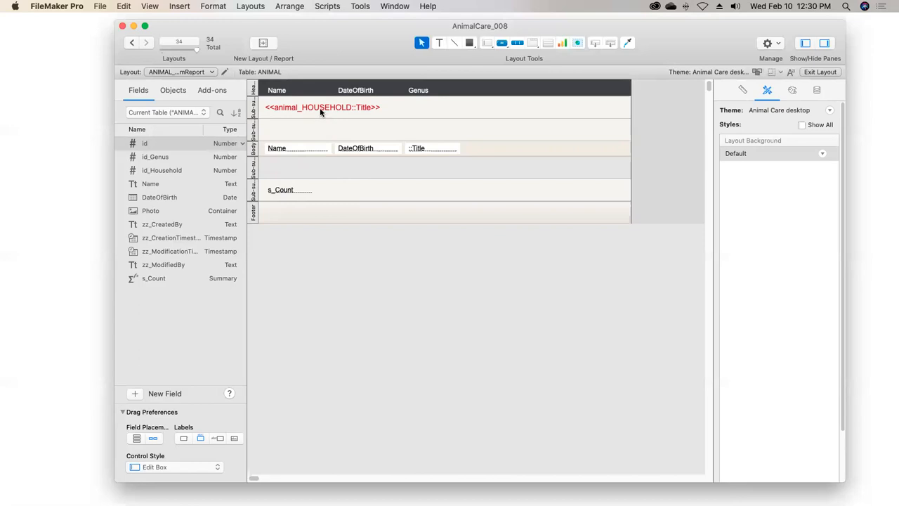
Copy the household title merge field into the leading genus sub-summary and replace it with the animal_GENUS::Title merge field
left_click_drag(320, 106, 322, 132)
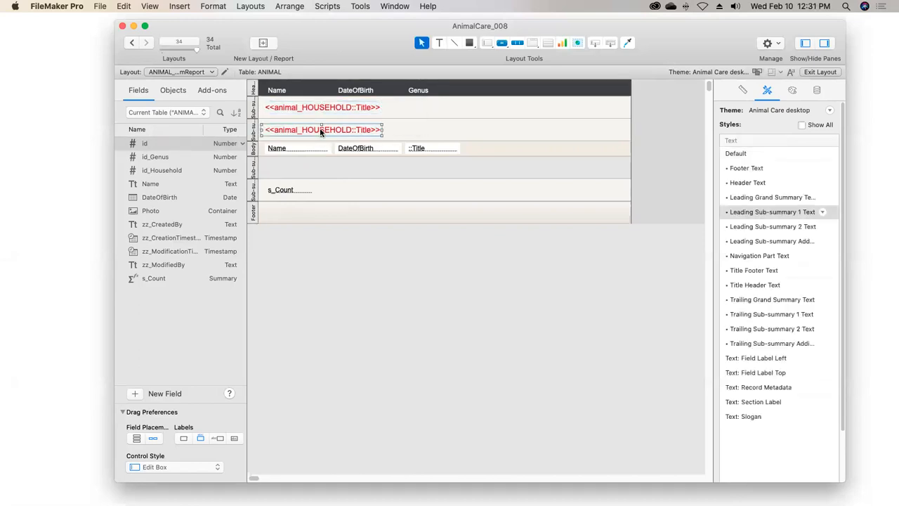
double_click(320, 128)
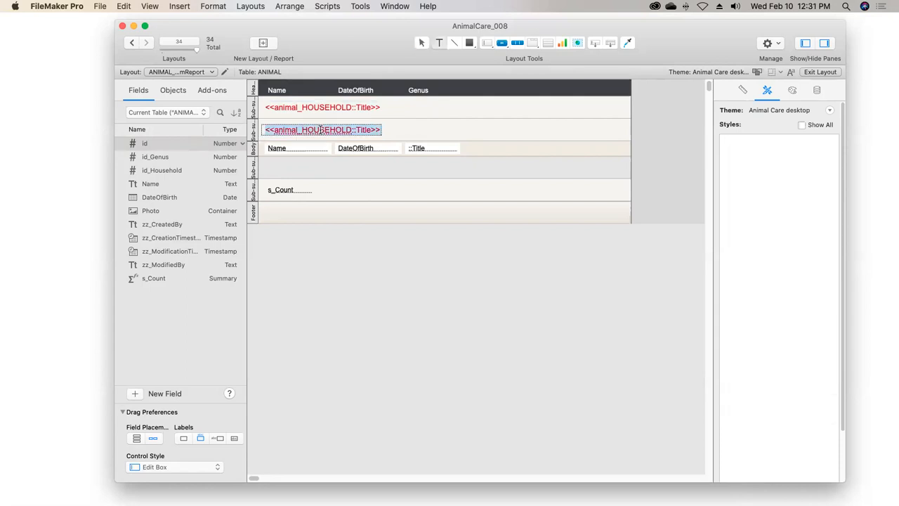
left_click(180, 6)
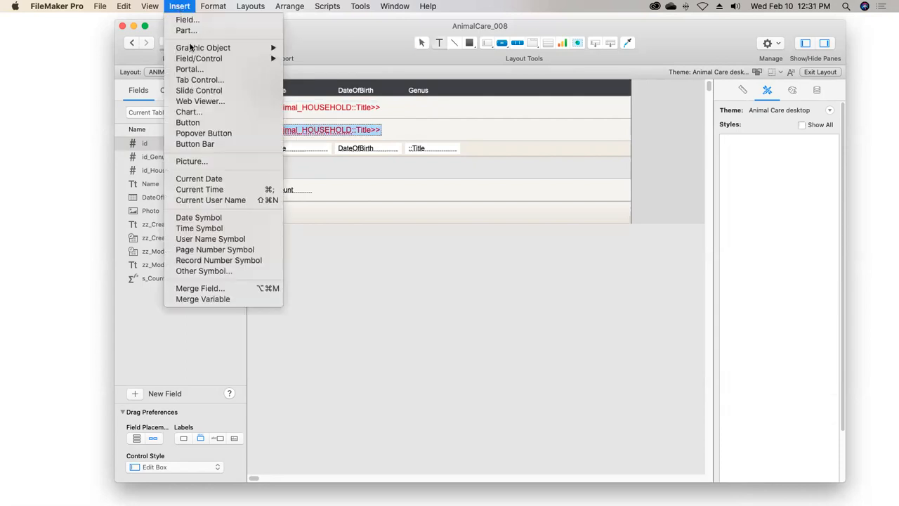
left_click(237, 288)
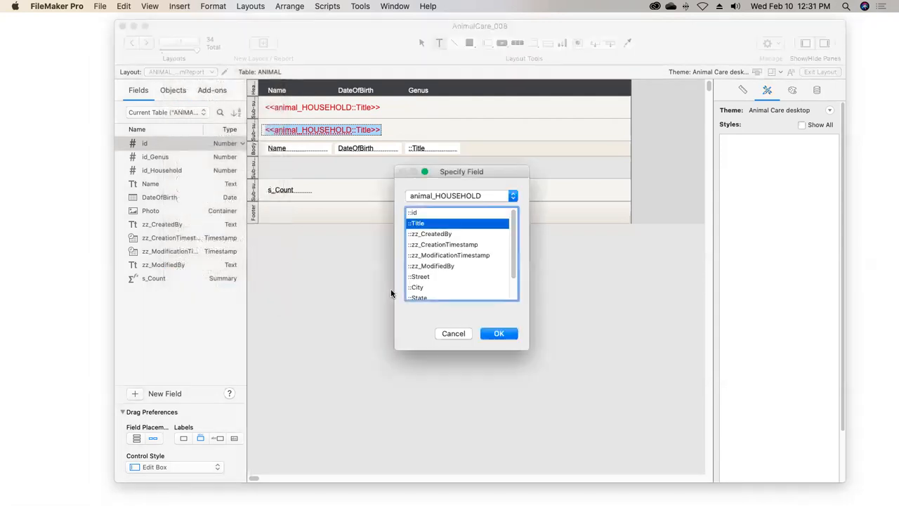
left_click(449, 196)
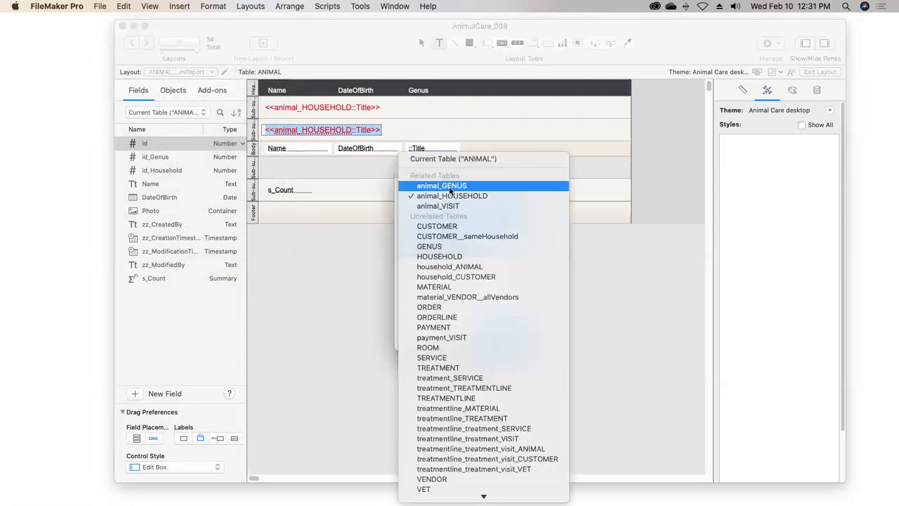
left_click(449, 185)
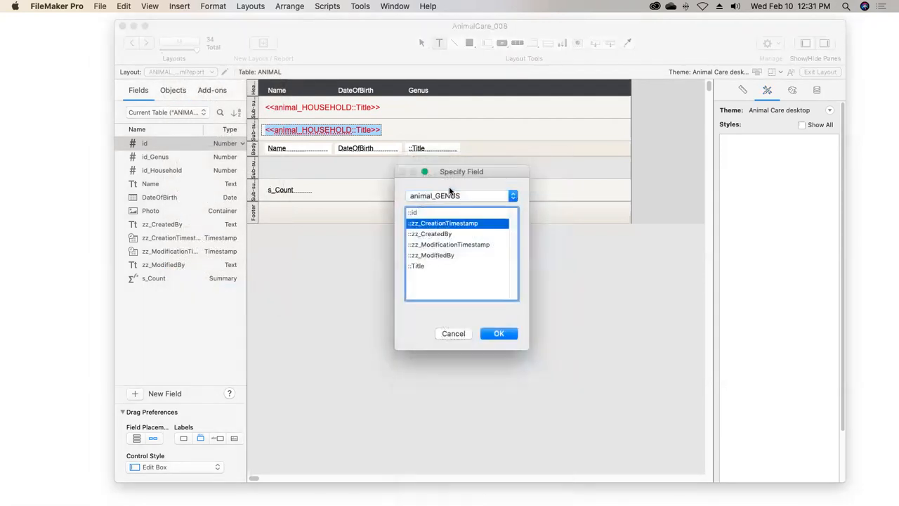
double_click(419, 266)
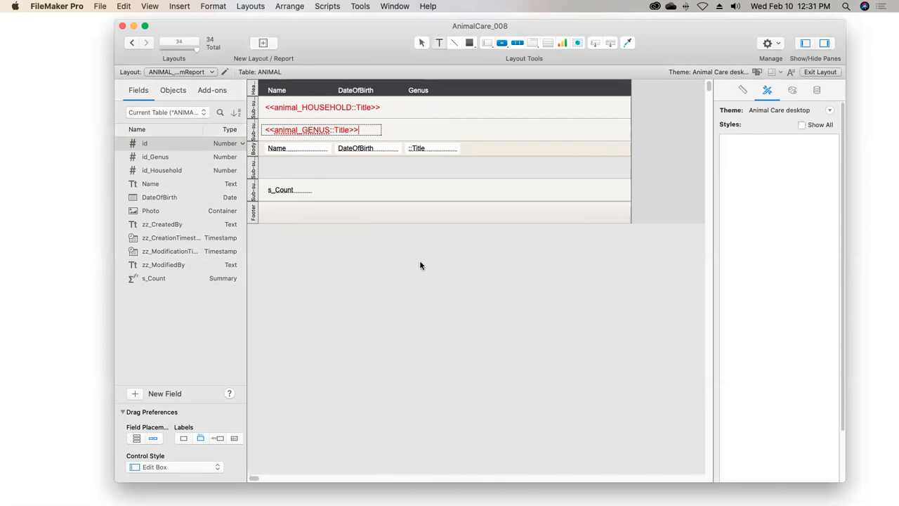
key("Escape")
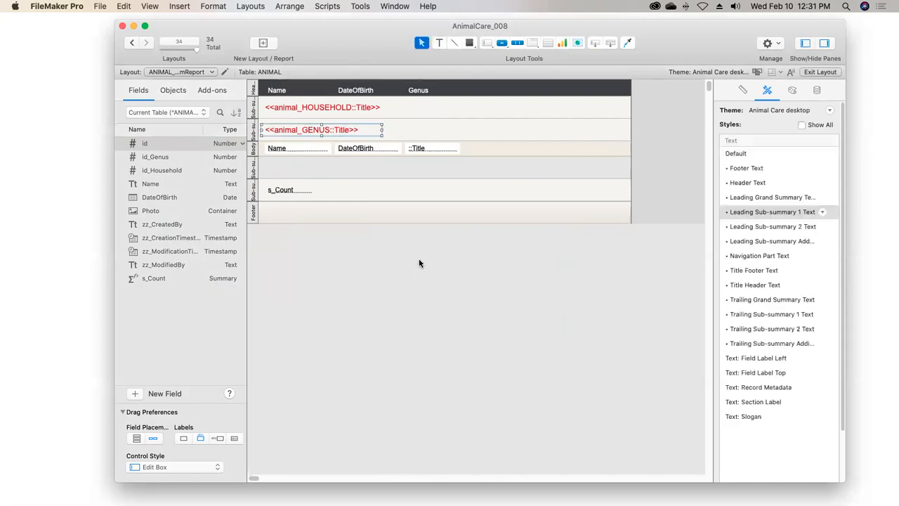
Duplicate the s_Count field from the trailing household sub-summary into the trailing genus sub-summary
left_click(286, 194)
left_click_drag(286, 193, 284, 168)
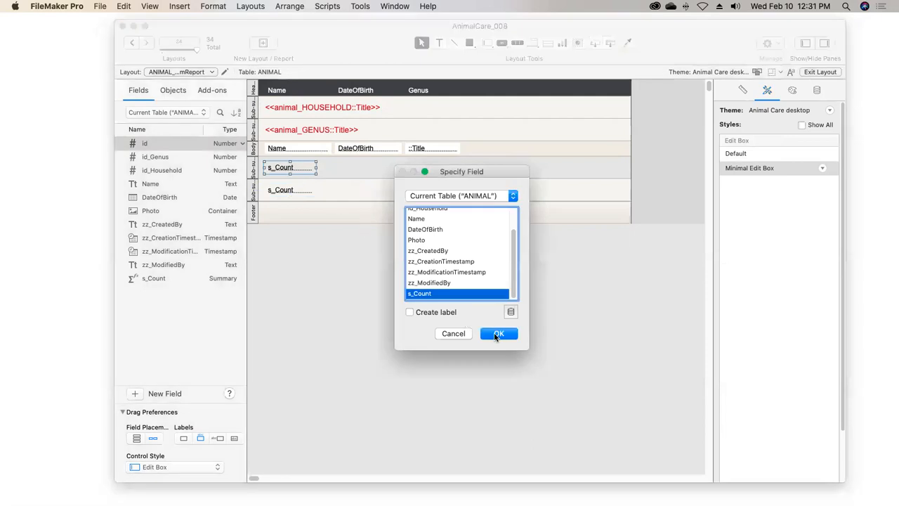
left_click(498, 335)
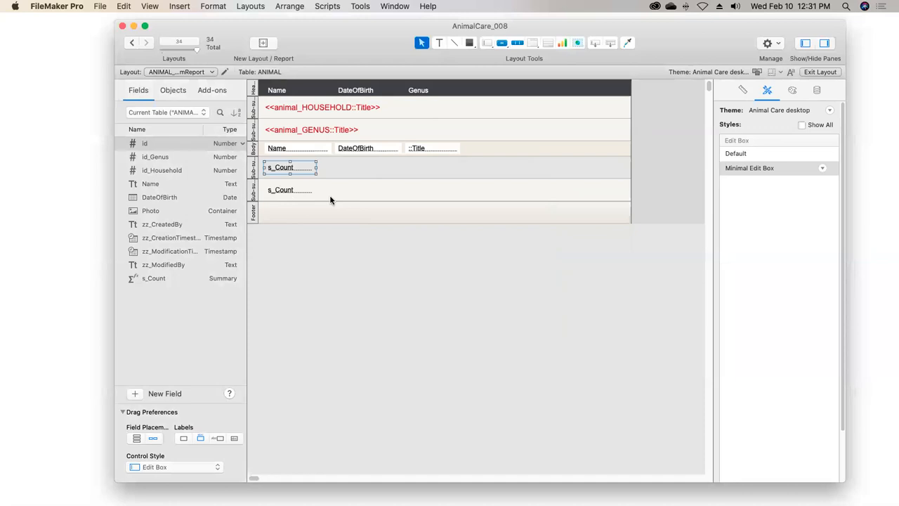
Delete the genus Title field from the body part and exit layout editing with the changes saved
left_click(427, 149)
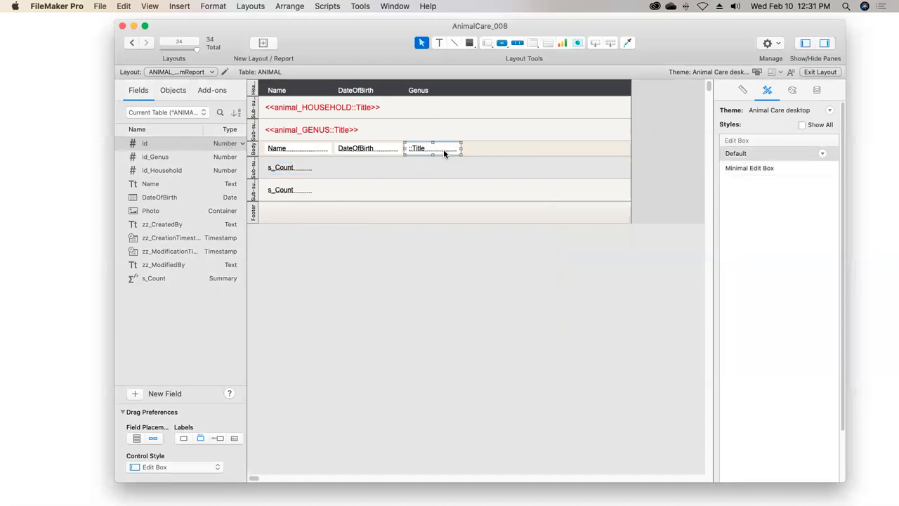
key("BackSpace")
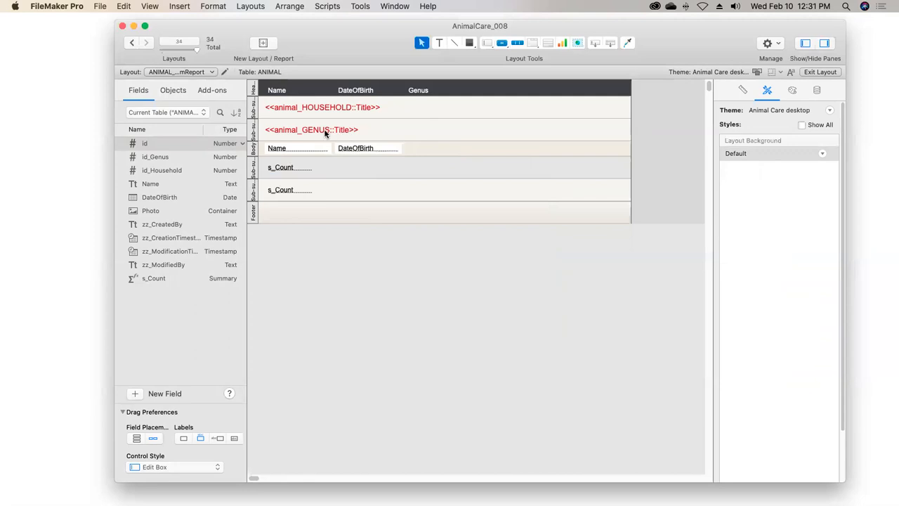
left_click(811, 73)
left_click(579, 166)
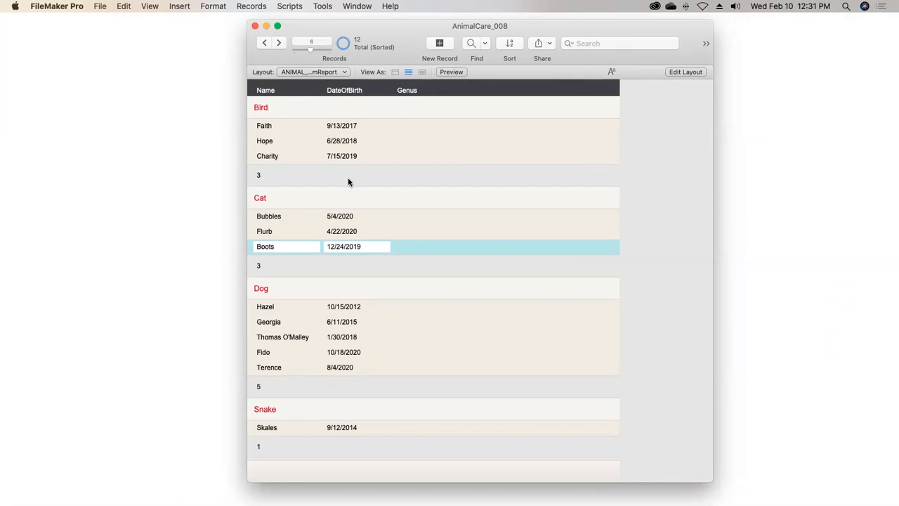
Replace the records' sort order with animal_HOUSEHOLD::Title in ascending order
left_click(511, 44)
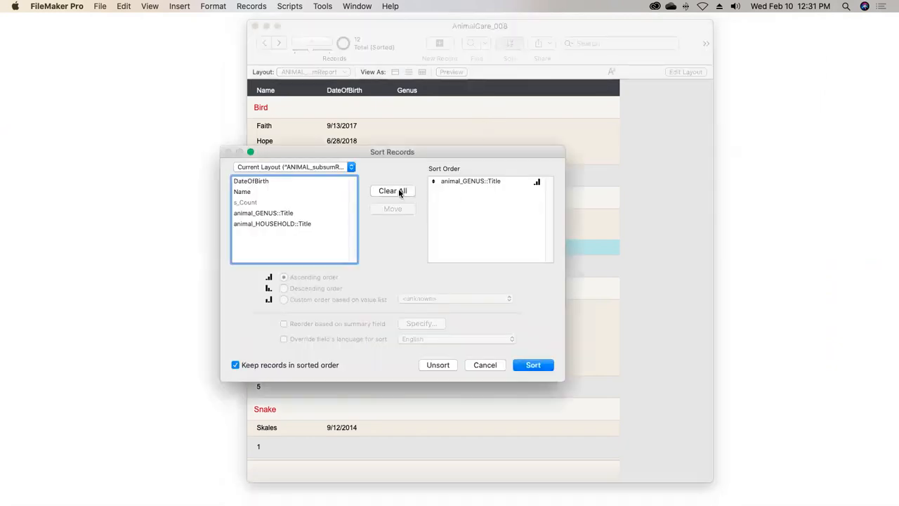
left_click(400, 191)
double_click(305, 224)
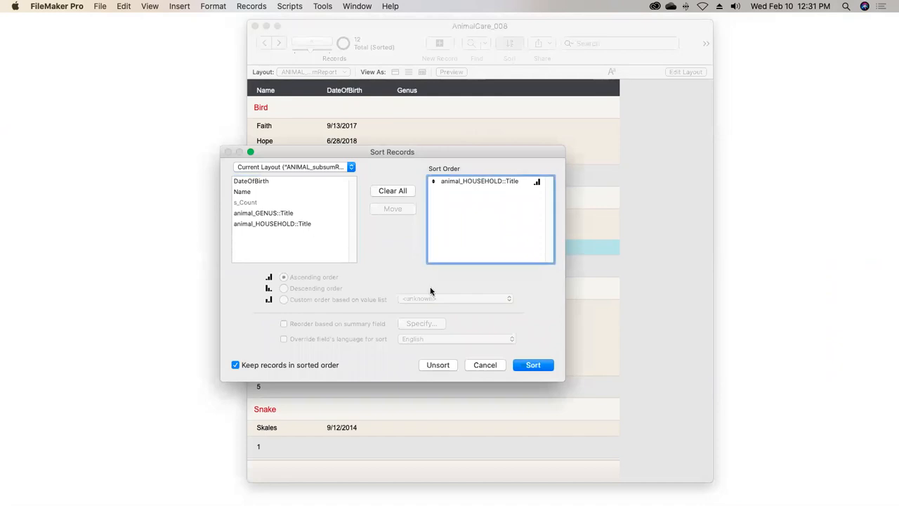
left_click(527, 365)
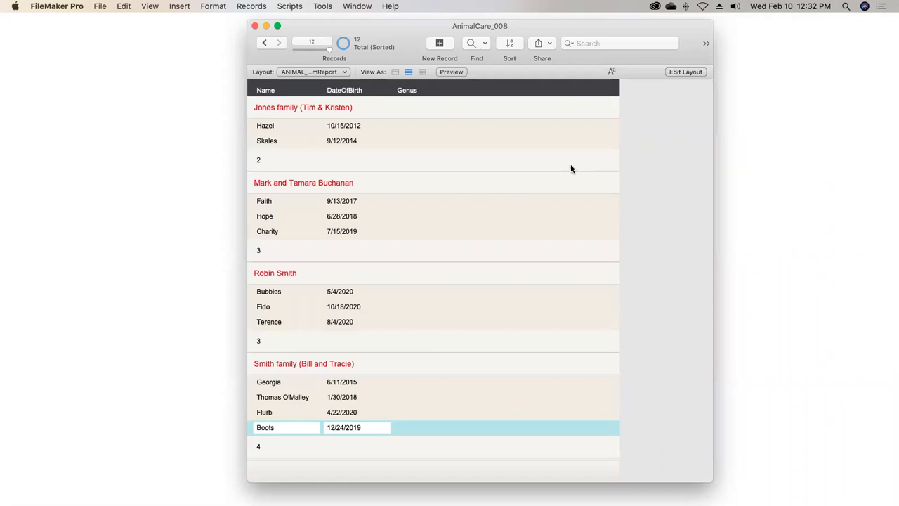
Switch to the TREATMENTLINE_invoice layout in the Reports folder
left_click(295, 72)
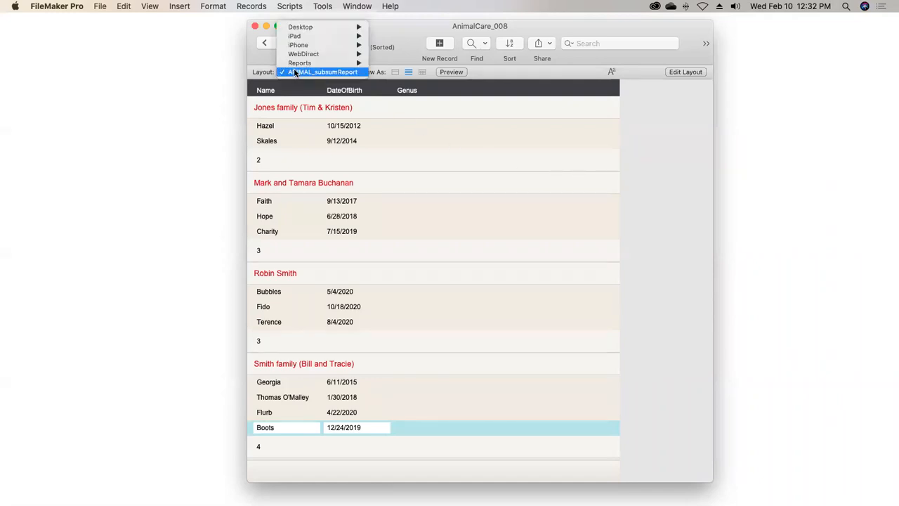
mouse_move(342, 62)
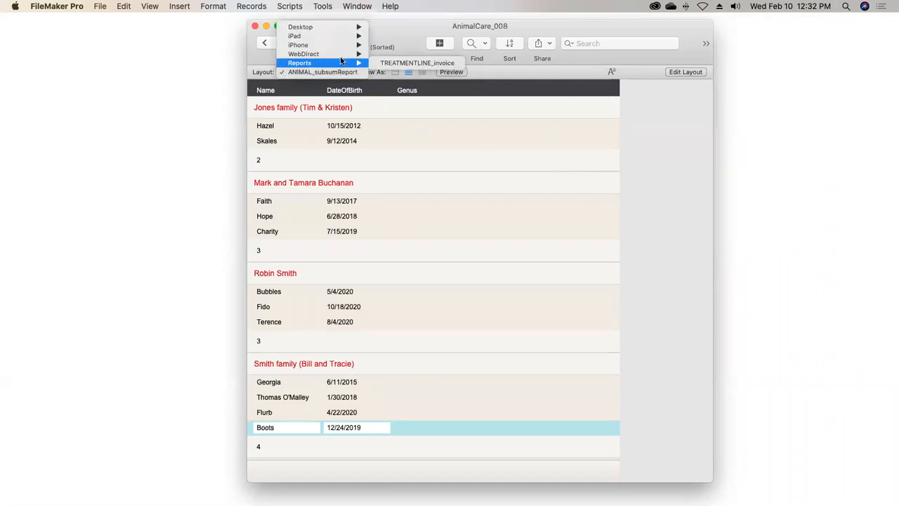
left_click(411, 62)
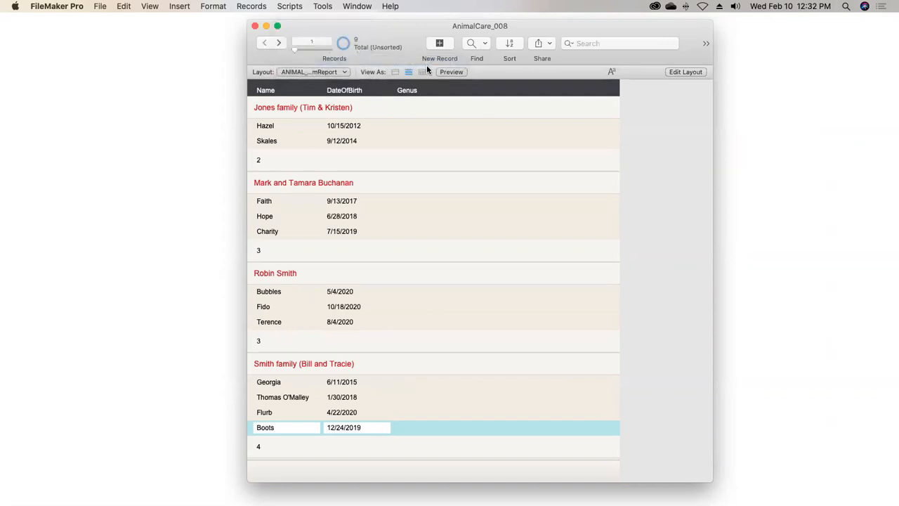
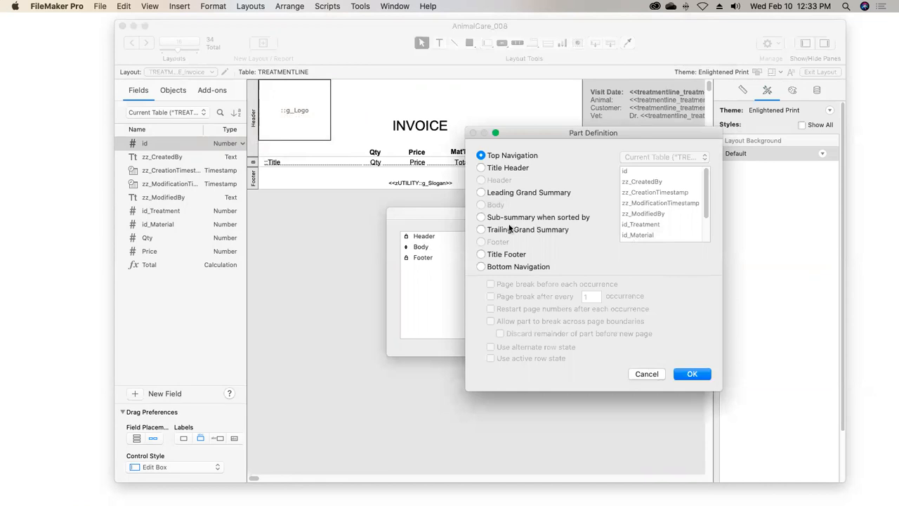
Add a sub-summary part sorted by id_Treatment that prints above the records it summarizes
left_click(481, 217)
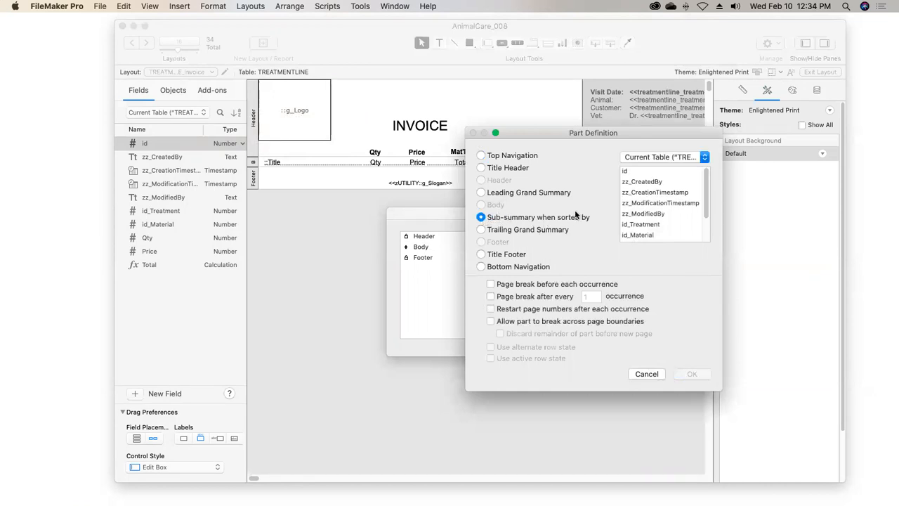
left_click(646, 226)
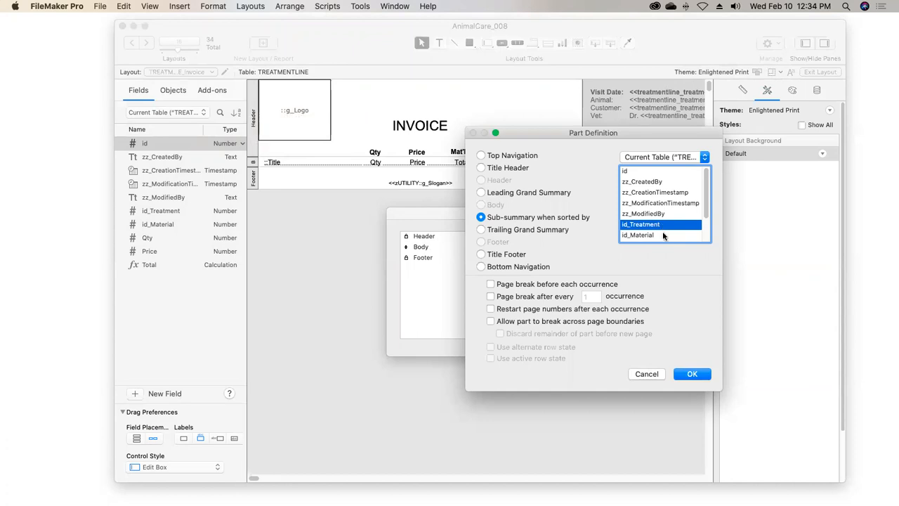
left_click(693, 376)
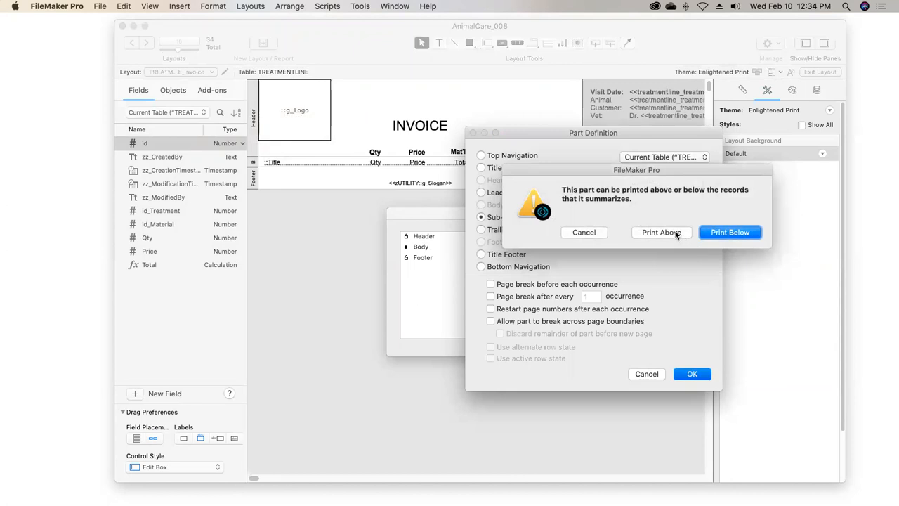
left_click(661, 232)
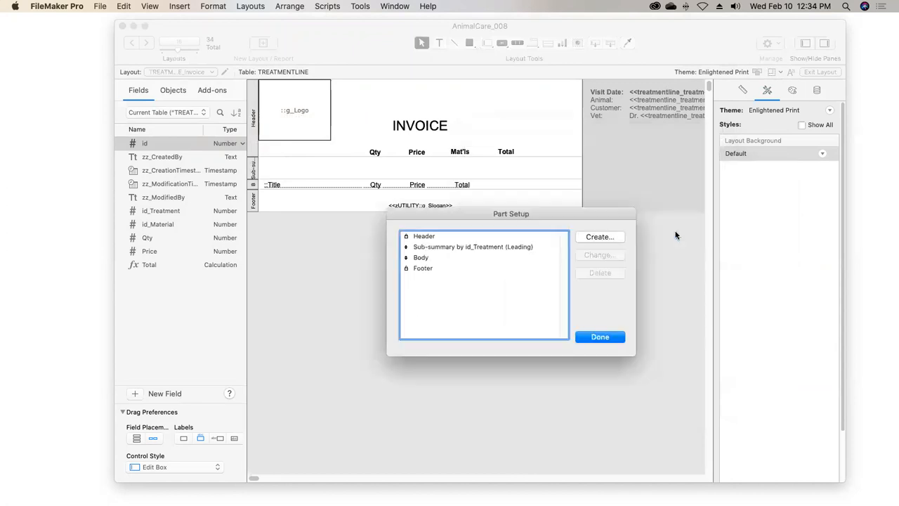
Add a second sub-summary part sorted by id_Treatment that prints below its records, and finish the part setup
left_click(620, 237)
left_click(521, 220)
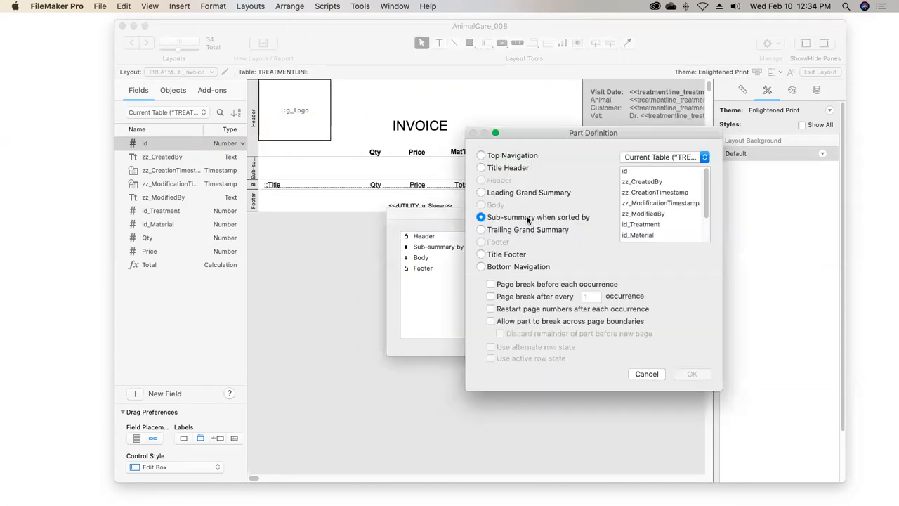
left_click(641, 225)
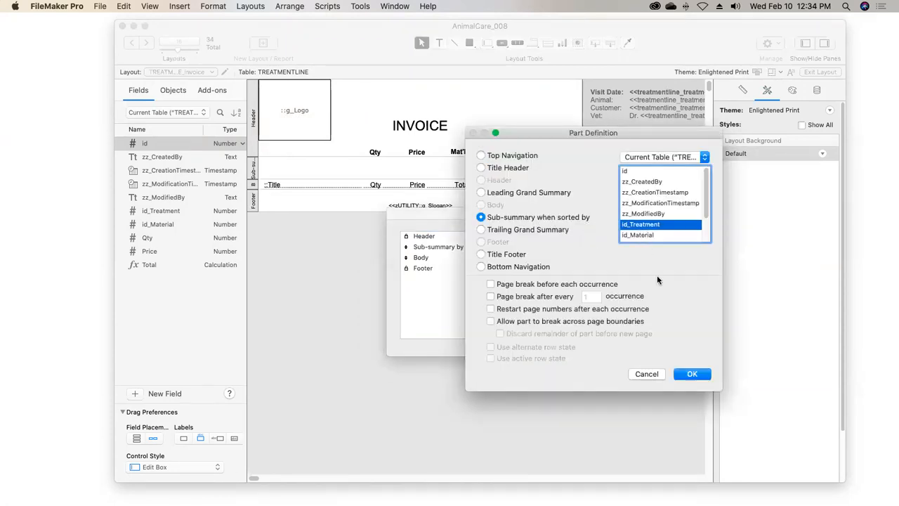
left_click(686, 373)
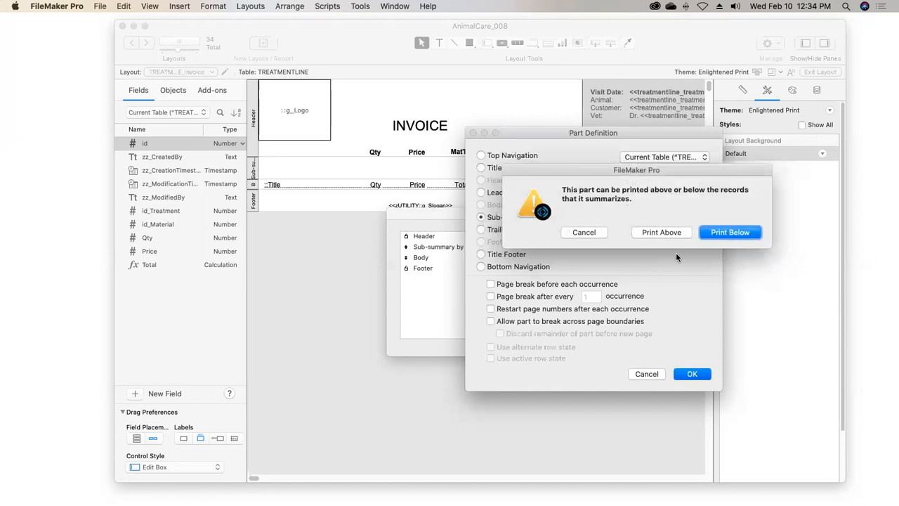
left_click(719, 232)
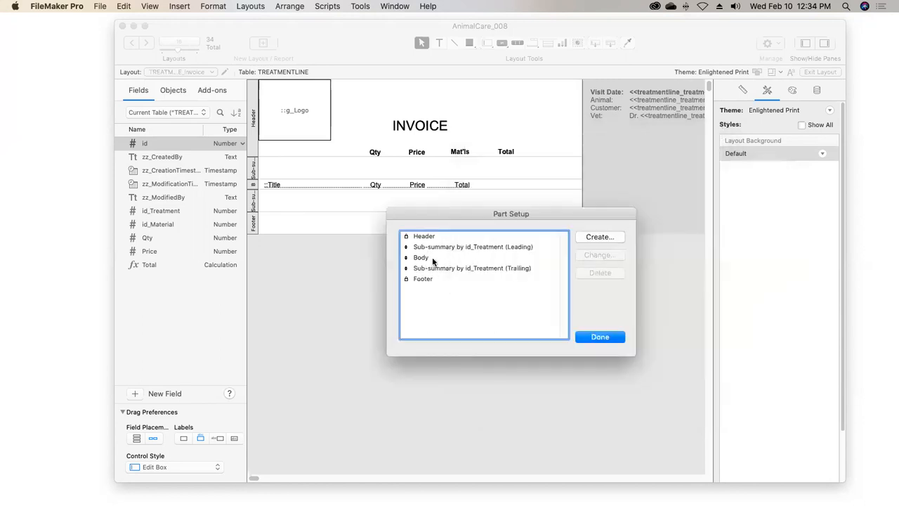
left_click(597, 337)
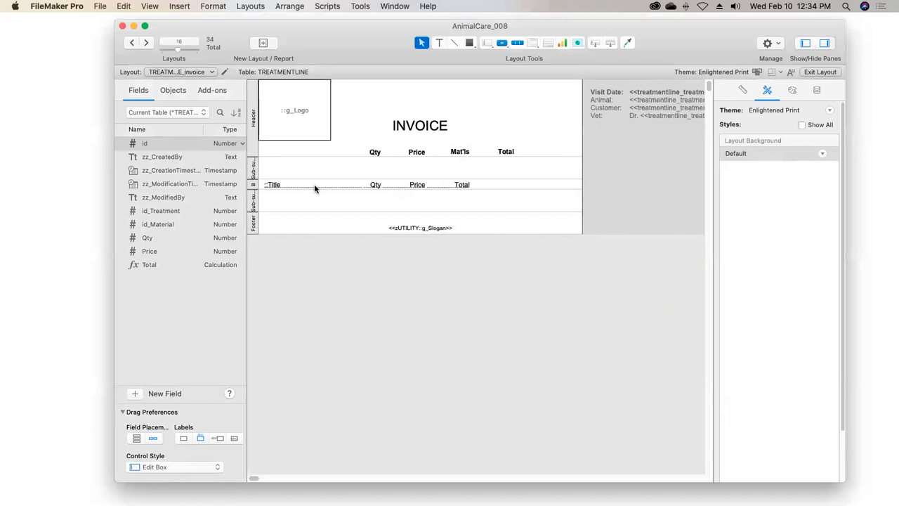
Duplicate the body's Title field into the leading sub-summary and assign it the Title field from treatmentline_treatment_SERVICE
left_click_drag(316, 187, 309, 166)
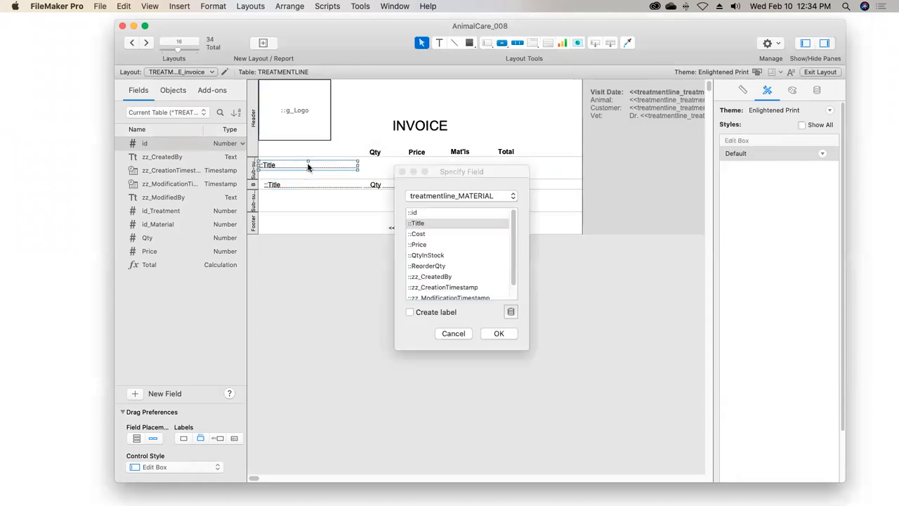
left_click(477, 196)
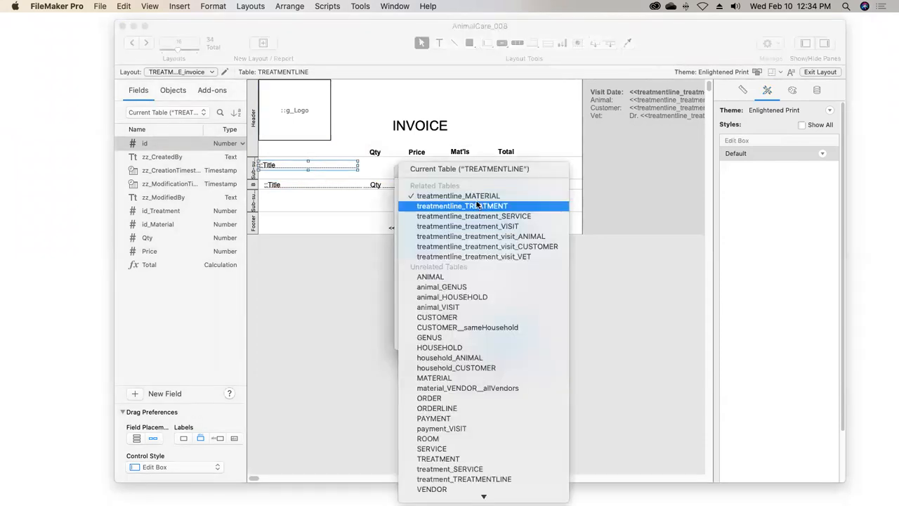
left_click(478, 206)
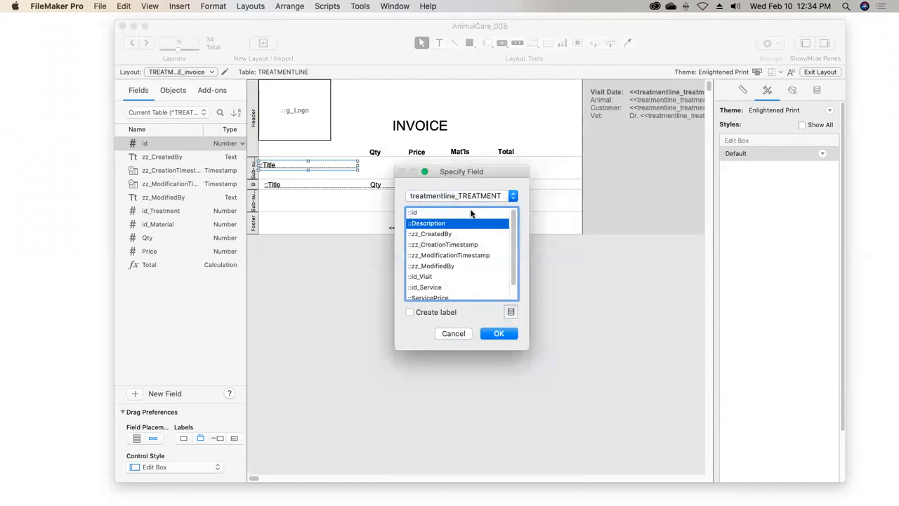
left_click(512, 292)
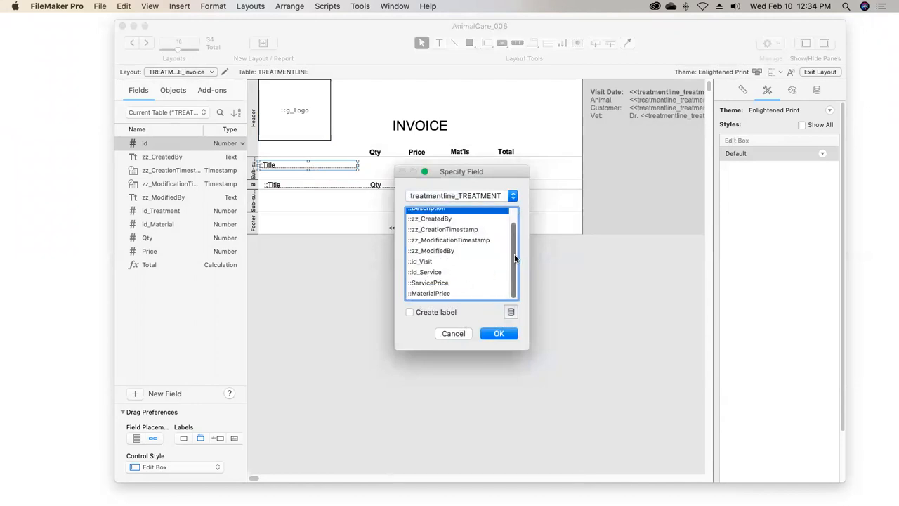
left_click_drag(514, 254, 513, 233)
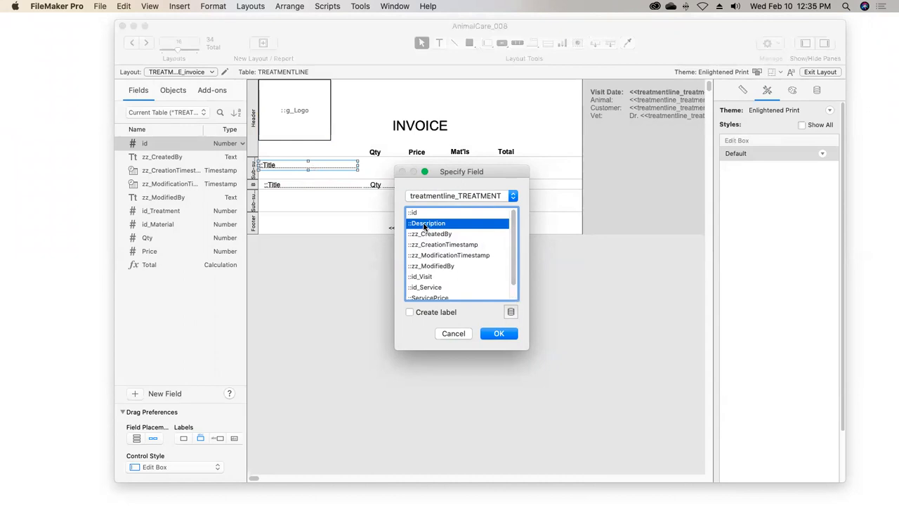
left_click(438, 196)
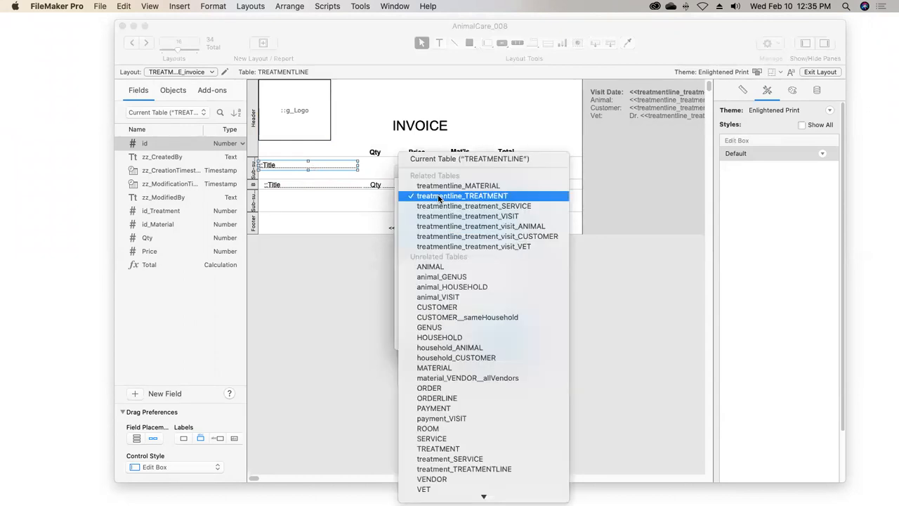
left_click(442, 206)
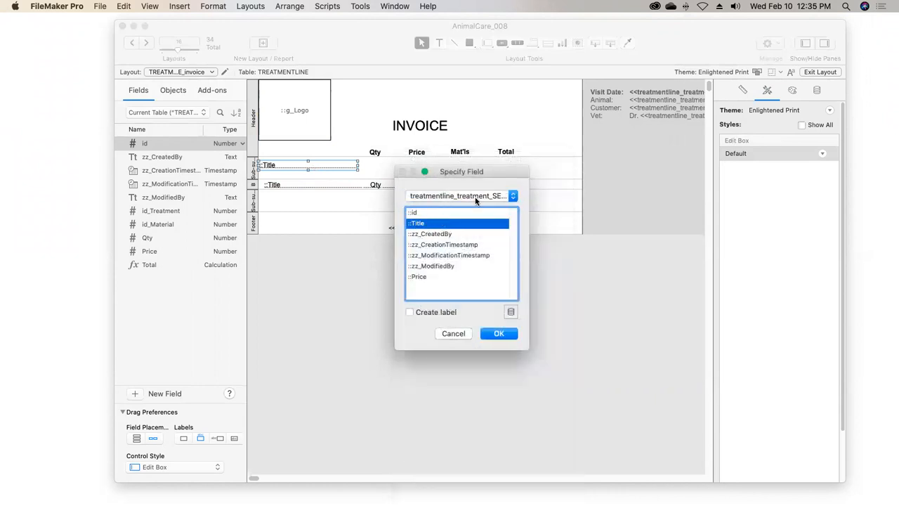
left_click(498, 334)
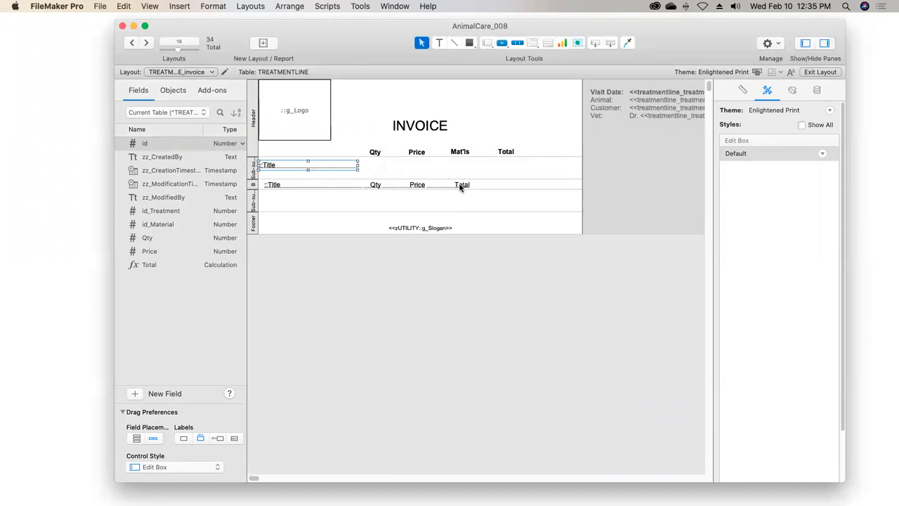
Duplicate the body's Total field into the leading sub-summary under the Total heading and assign it treatmentline_TREATMENT::ServicePrice
left_click_drag(457, 185, 509, 164)
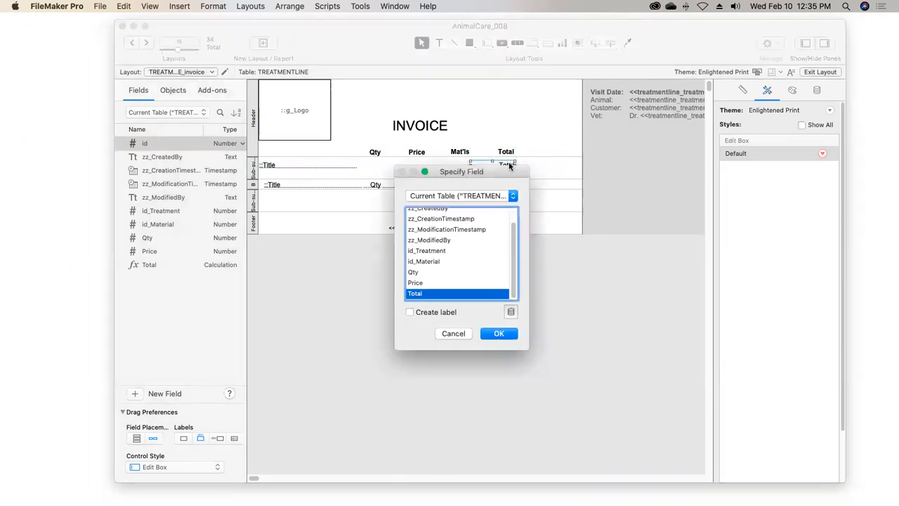
left_click(477, 196)
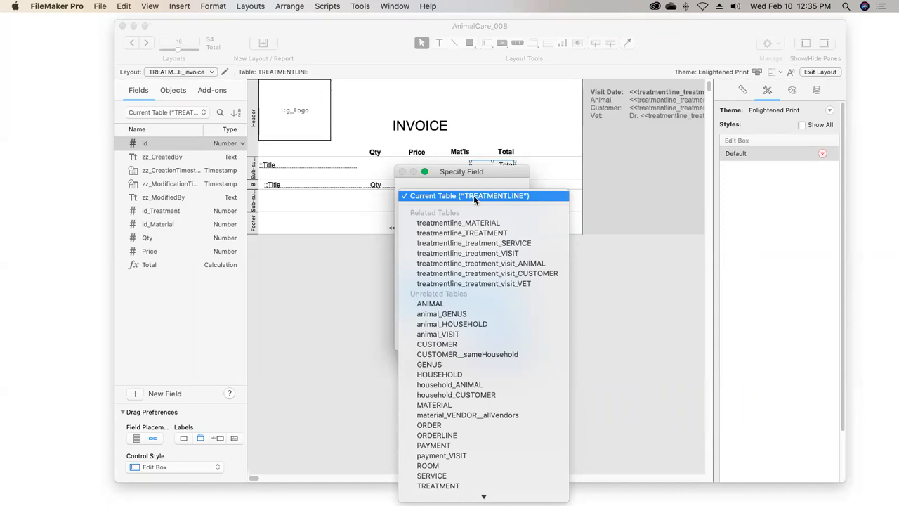
left_click(478, 235)
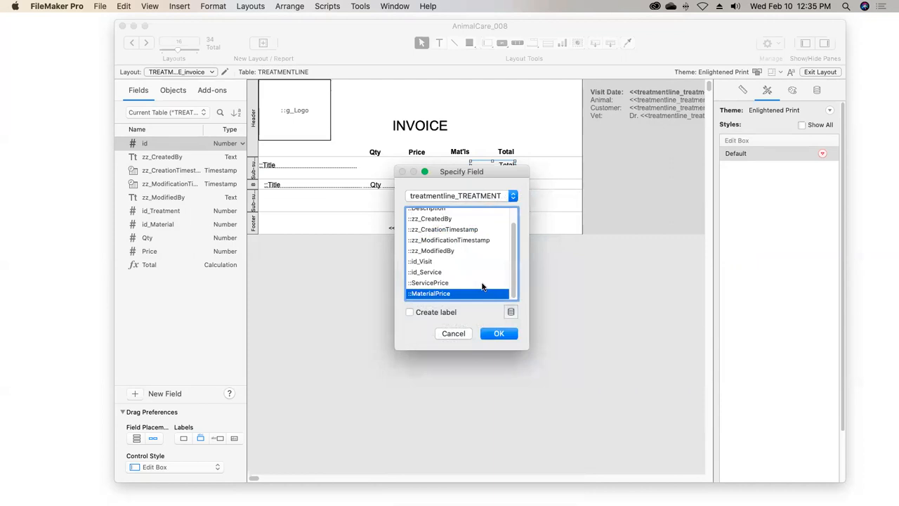
left_click(440, 283)
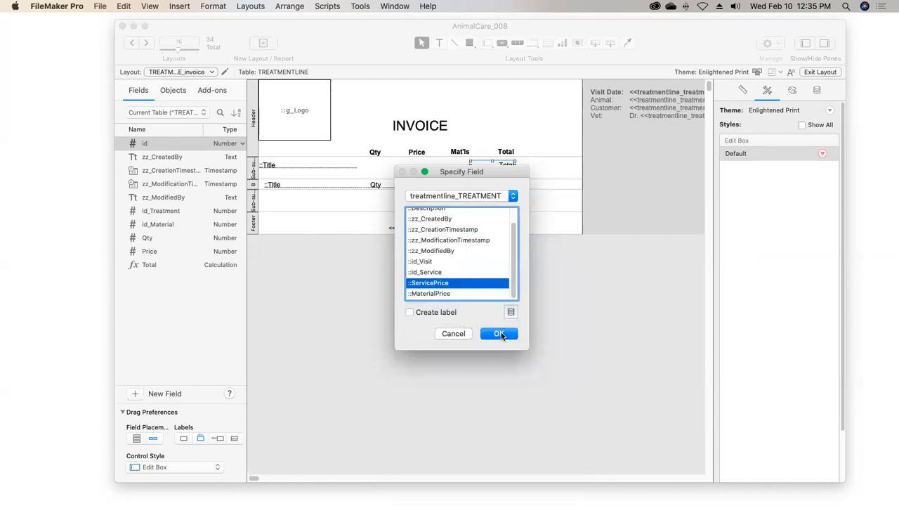
left_click(498, 334)
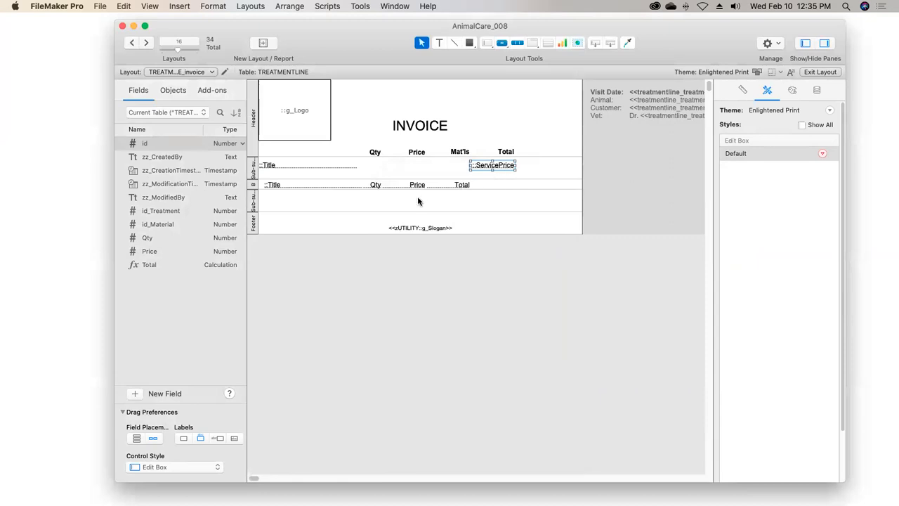
Create a summary field named TotalOfTotal in the TREATMENTLINE table that computes the total of Total
left_click(453, 186)
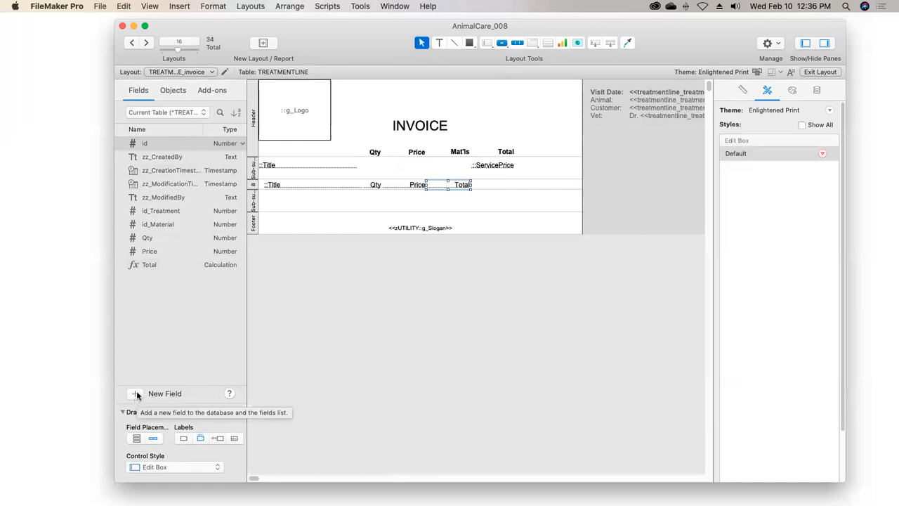
left_click(152, 265)
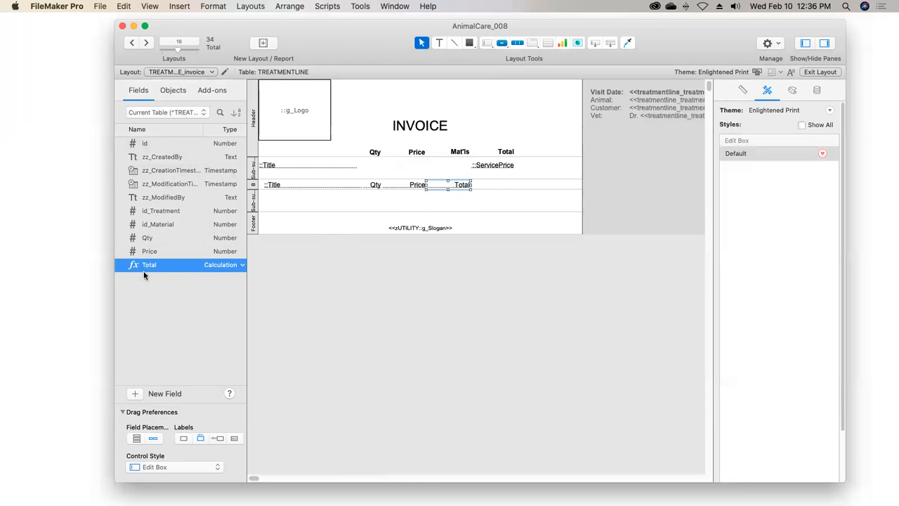
left_click(135, 392)
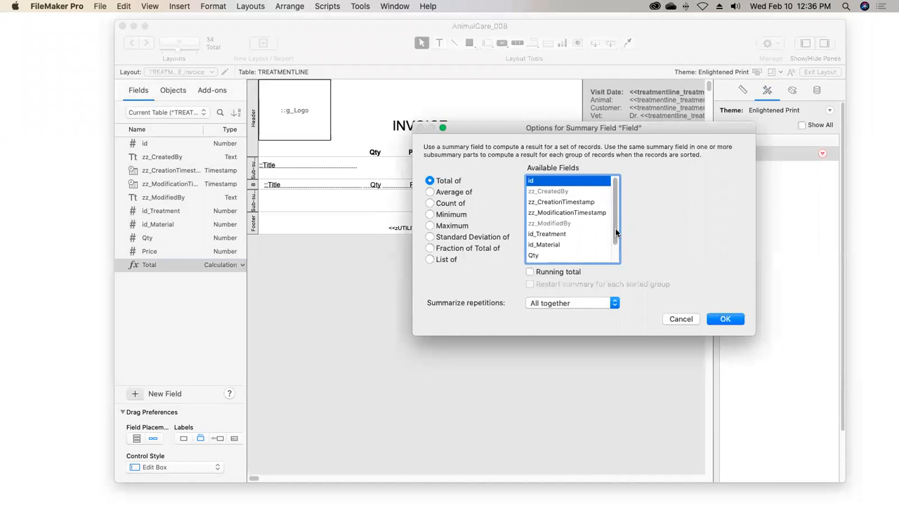
scroll(617, 232, "down", 2)
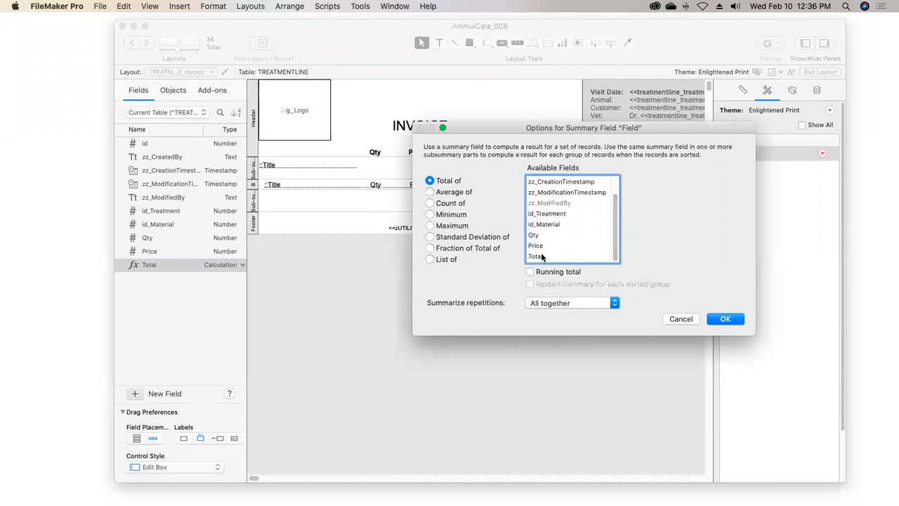
left_click(542, 257)
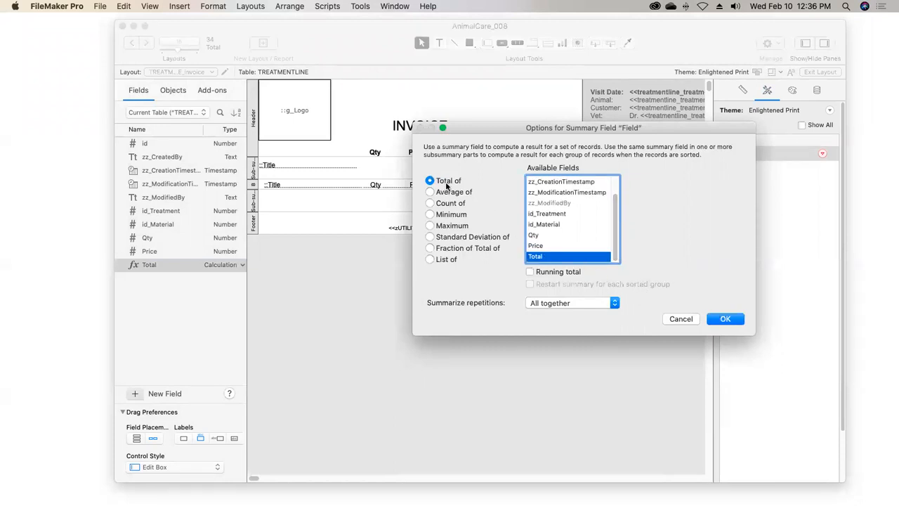
left_click(720, 320)
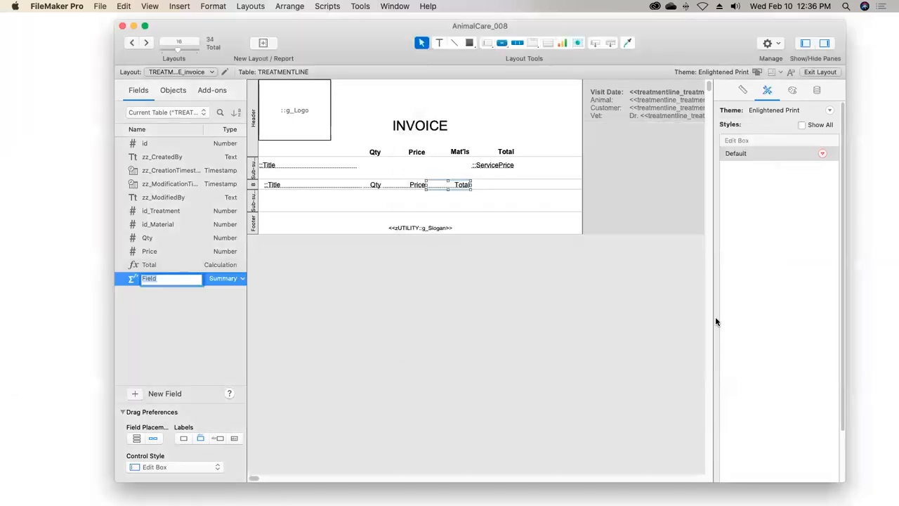
type("T")
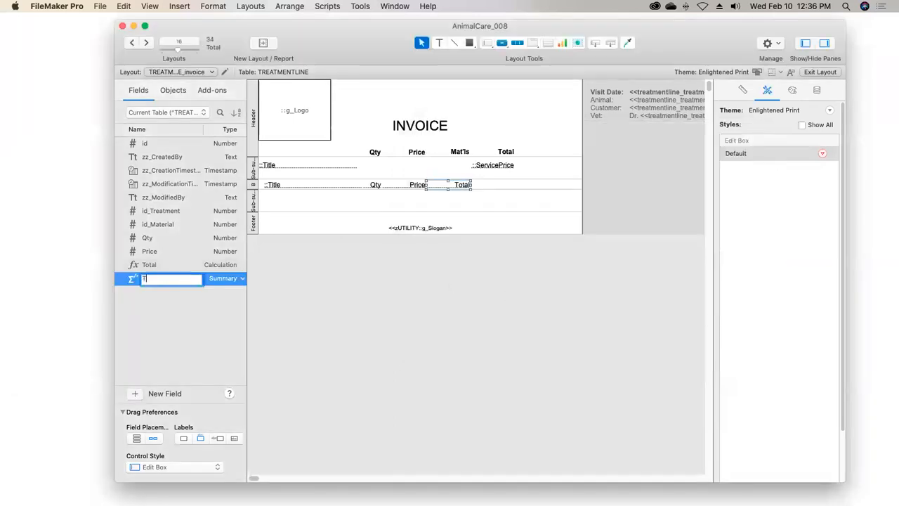
type("otalOfTotal")
key("Return")
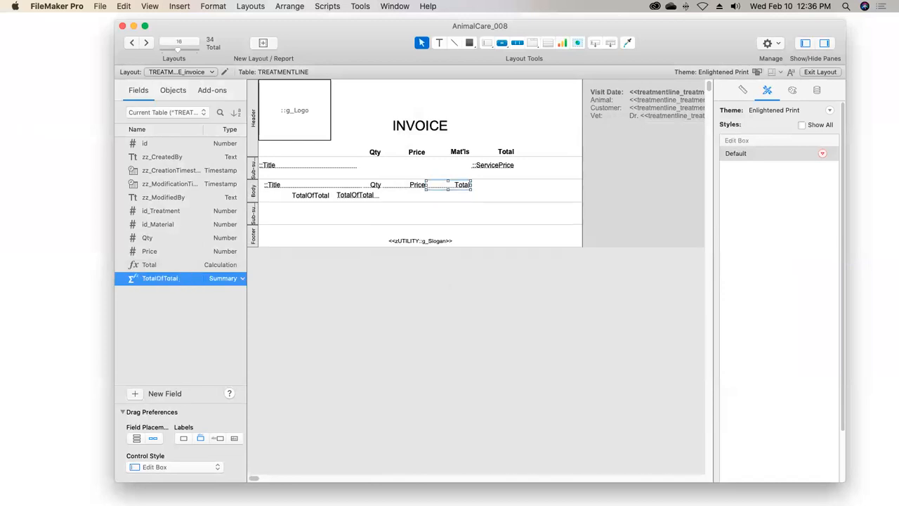
Delete the automatically placed TotalOfTotal label and field from the layout
left_click(313, 198)
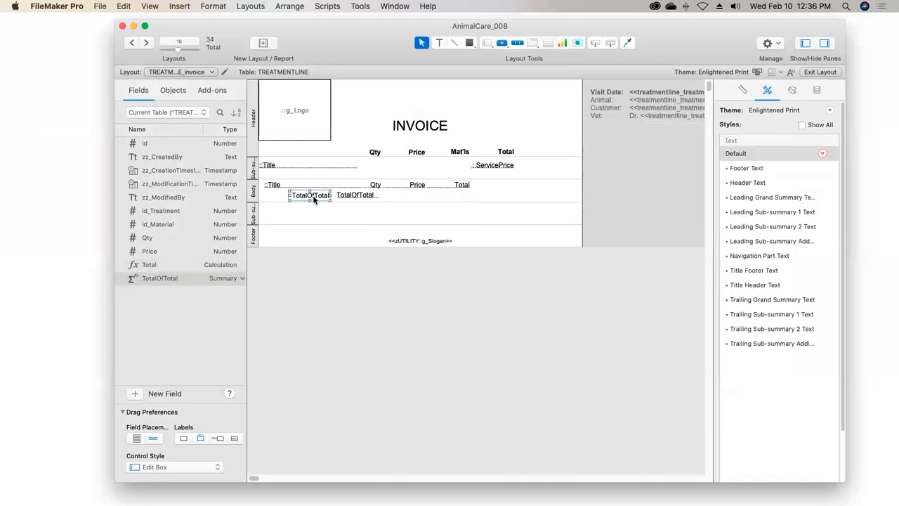
key("Delete")
left_click_drag(358, 197, 444, 212)
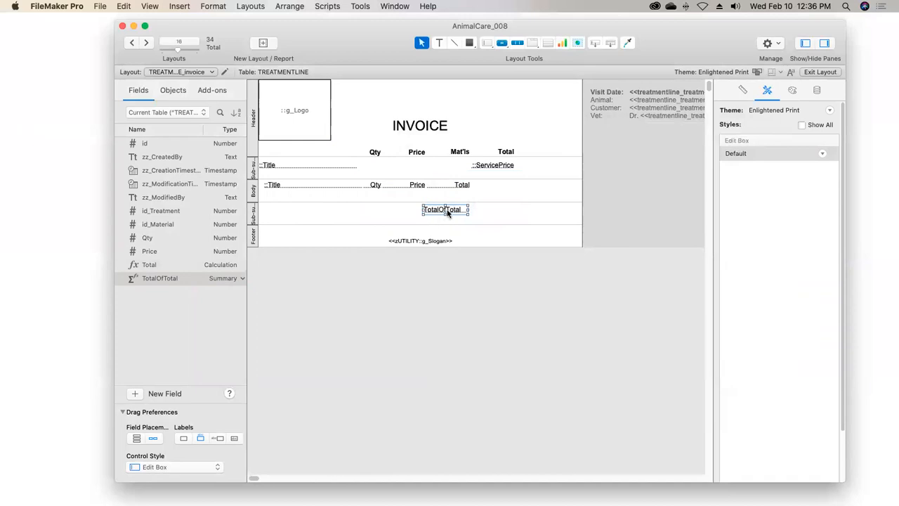
key("BackSpace")
Duplicate the body's Total field into the trailing sub-summary, assign it TotalOfTotal, and reduce that part's height
left_click_drag(455, 187, 455, 208)
scroll(511, 251, "down", 1)
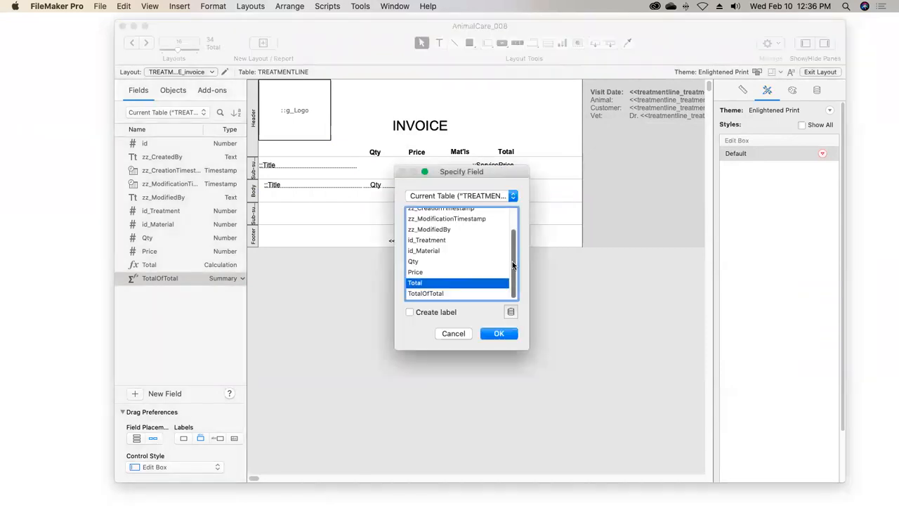
left_click(430, 293)
left_click(499, 334)
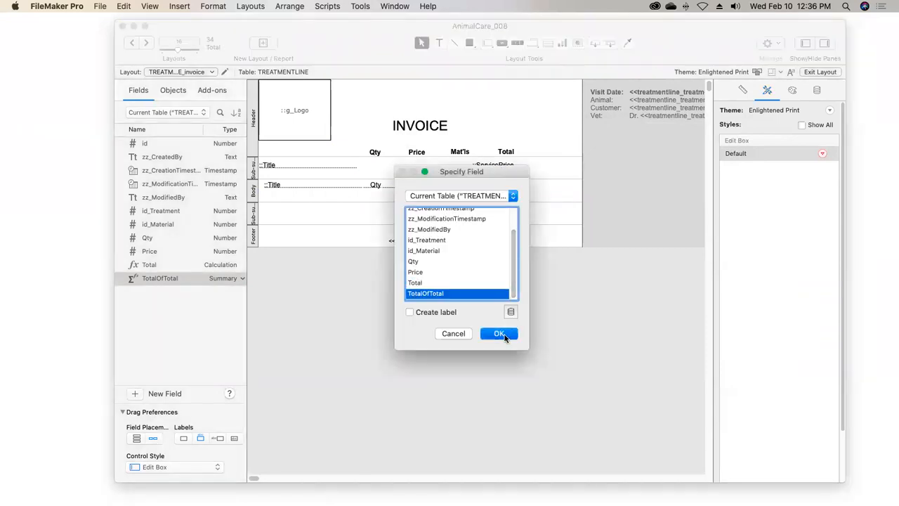
left_click_drag(430, 224, 432, 216)
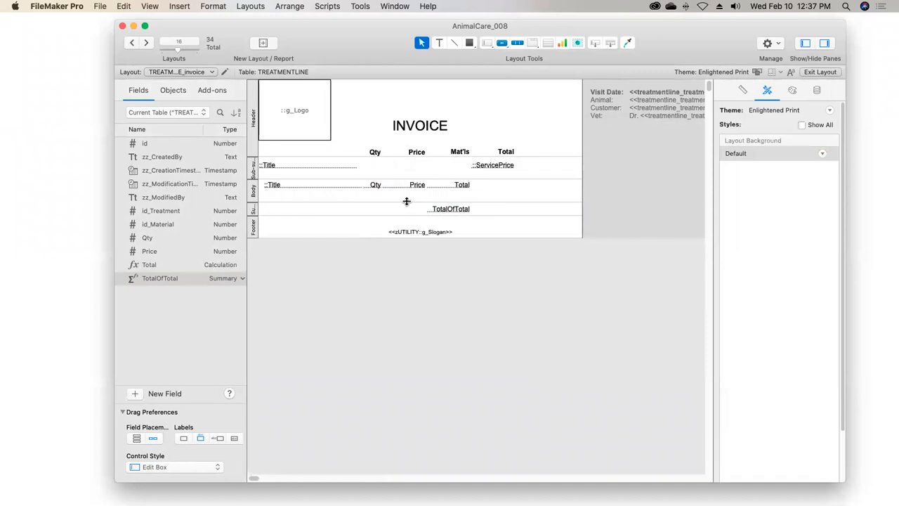
Shrink the body part to fit its single row of fields, then exit layout editing and save the layout changes
left_click(380, 198)
left_click_drag(380, 197, 378, 191)
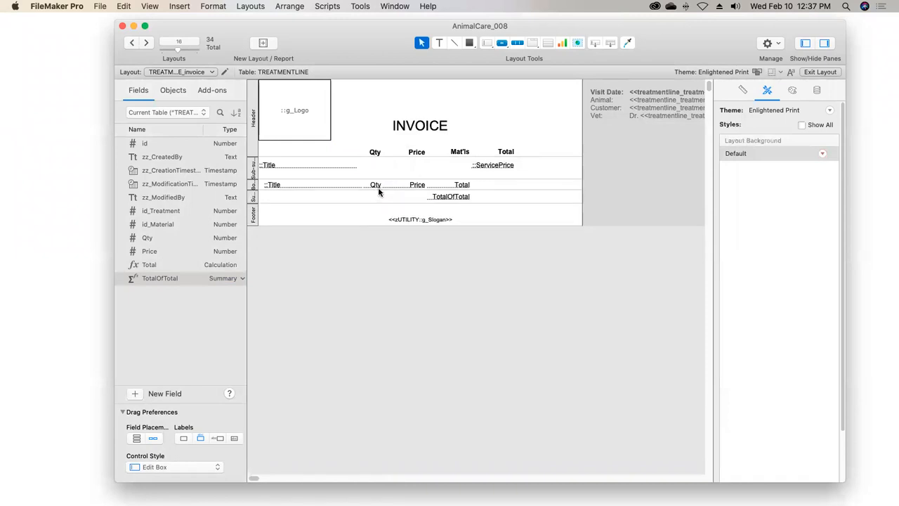
left_click(809, 70)
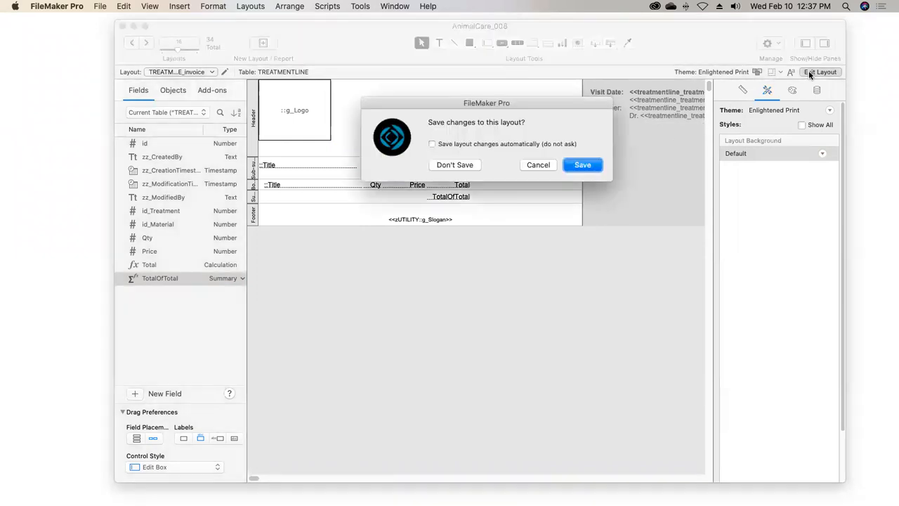
left_click(581, 165)
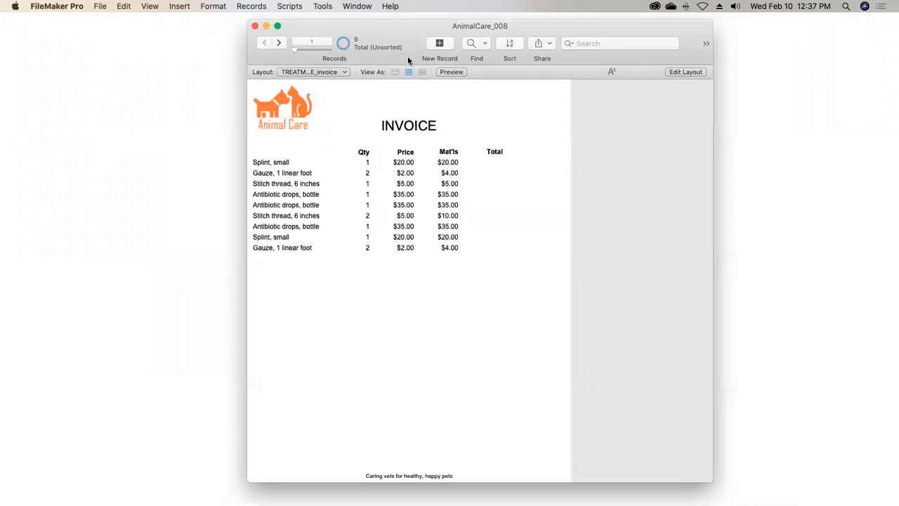
Replace the existing sort order with id_Treatment from the TREATMENTLINE table, ascending, and sort the invoice records
left_click(510, 44)
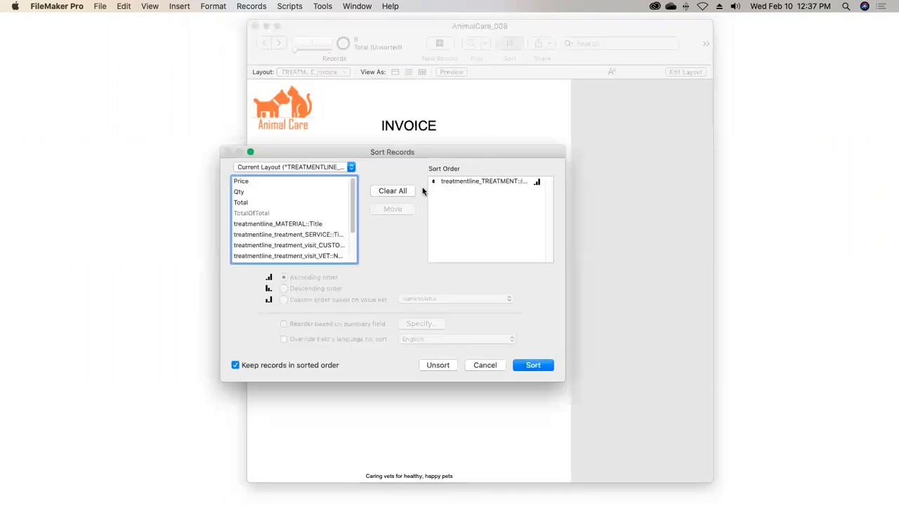
left_click(393, 196)
left_click_drag(368, 154, 563, 185)
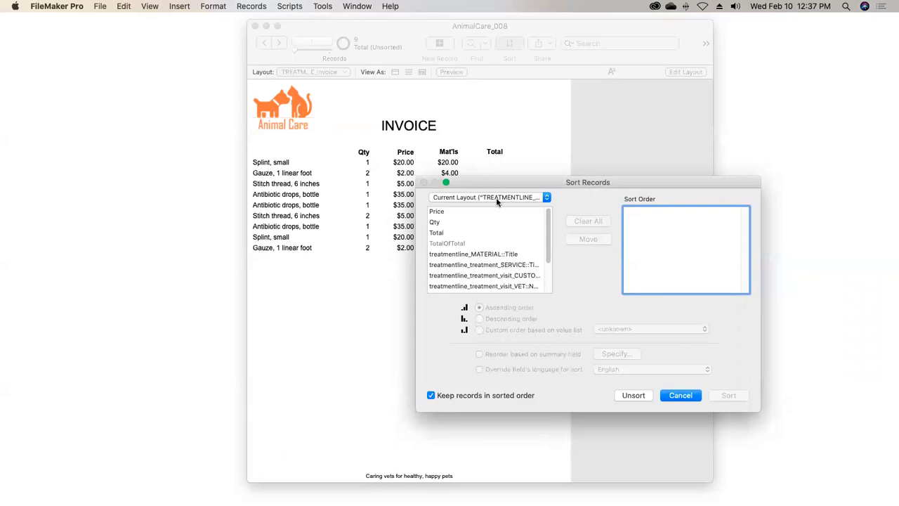
left_click_drag(548, 232, 477, 201)
left_click(477, 200)
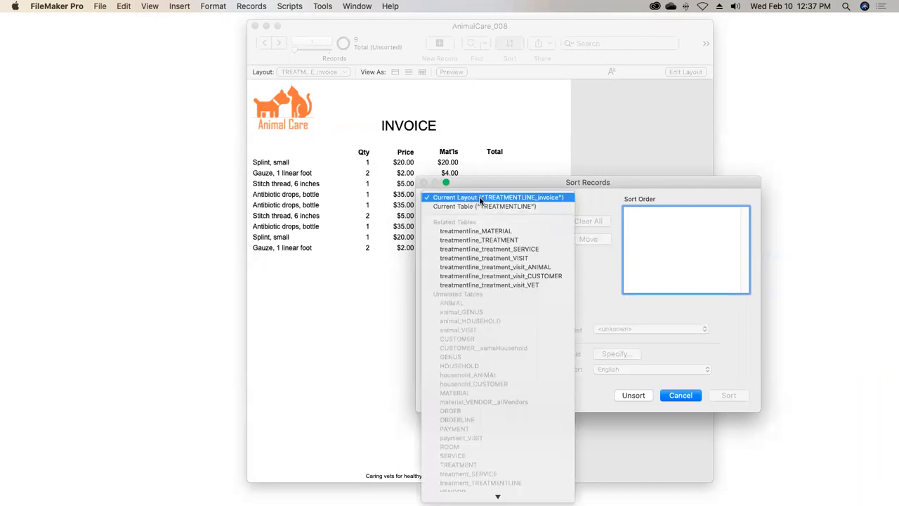
left_click(488, 208)
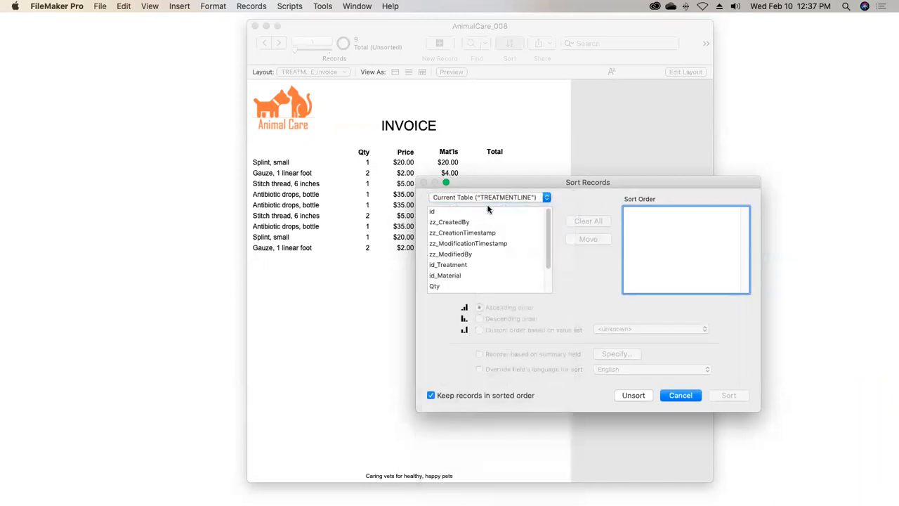
double_click(458, 265)
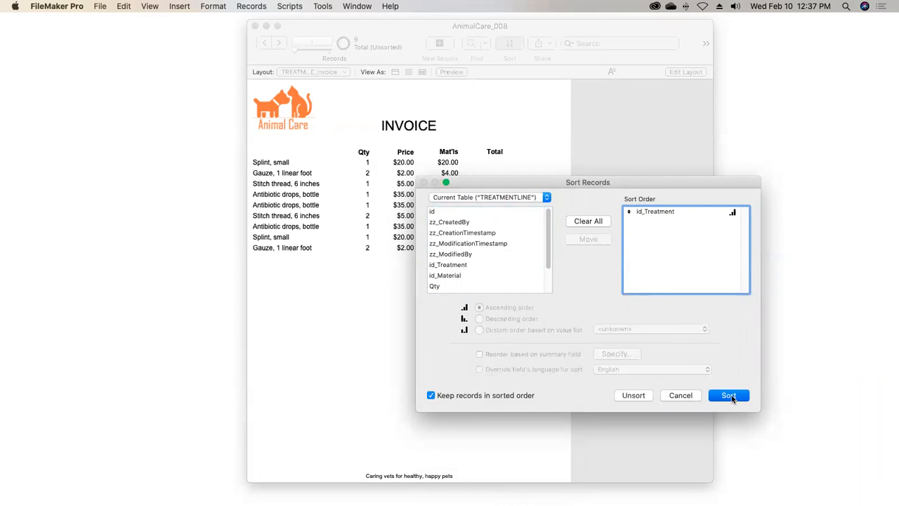
left_click(730, 397)
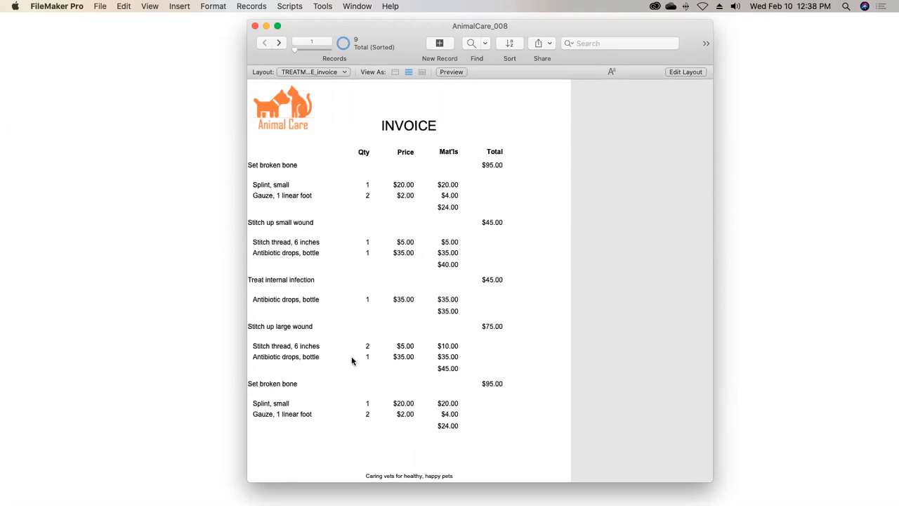
Return to editing the invoice layout and reduce the height of the leading id_Treatment sub-summary
left_click(677, 73)
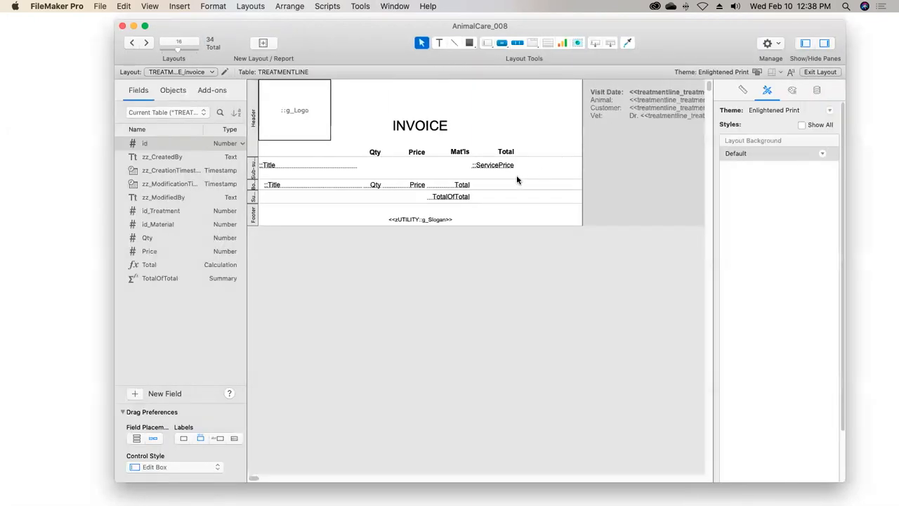
left_click_drag(485, 177, 489, 171)
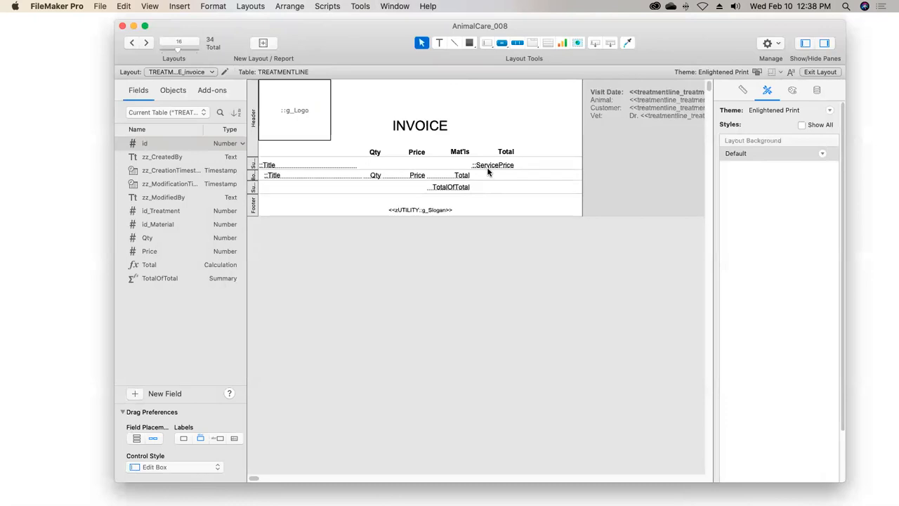
Add a sub-summary by treatmentline_TREATMENT::id_Visit with a page break before each occurrence, printed above the records, and move it directly below the header
left_click(251, 7)
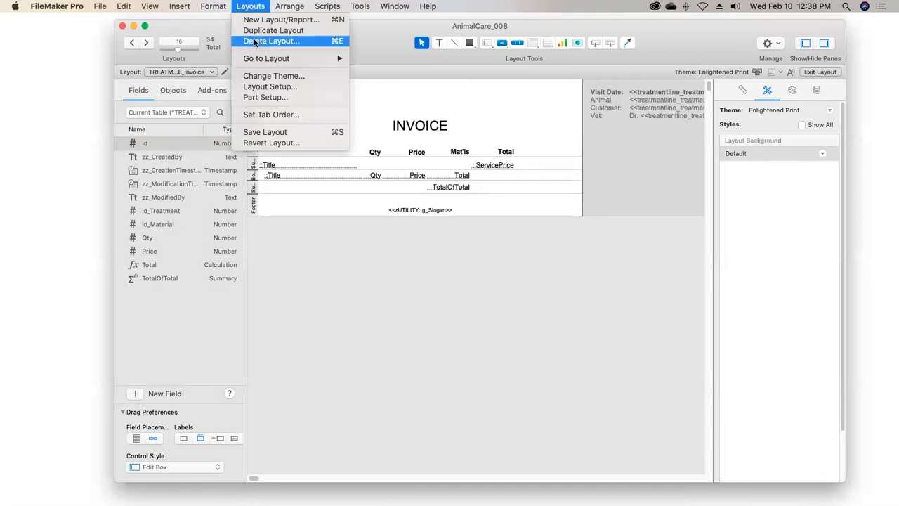
left_click(300, 101)
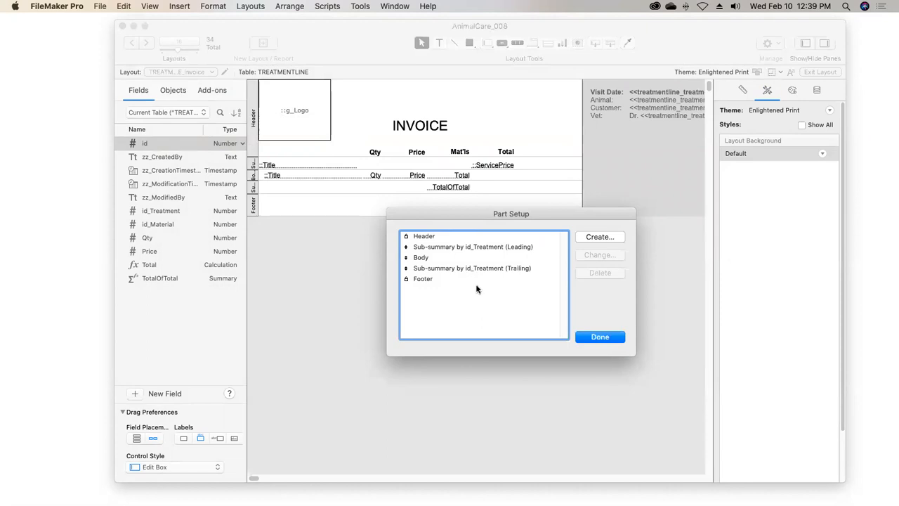
left_click(597, 237)
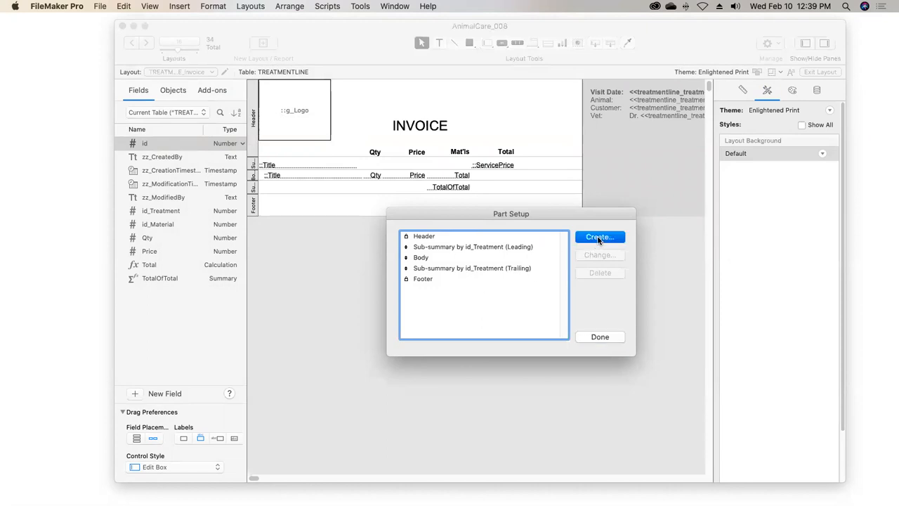
left_click(481, 218)
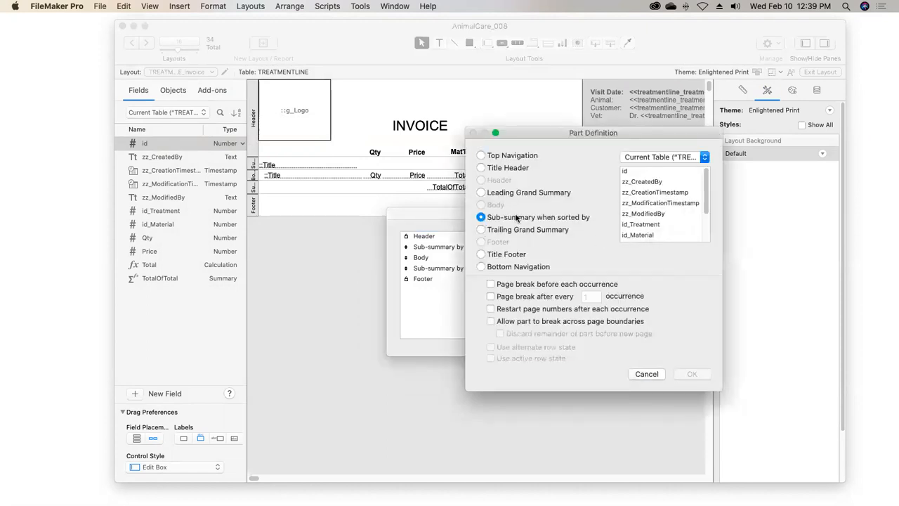
left_click(661, 158)
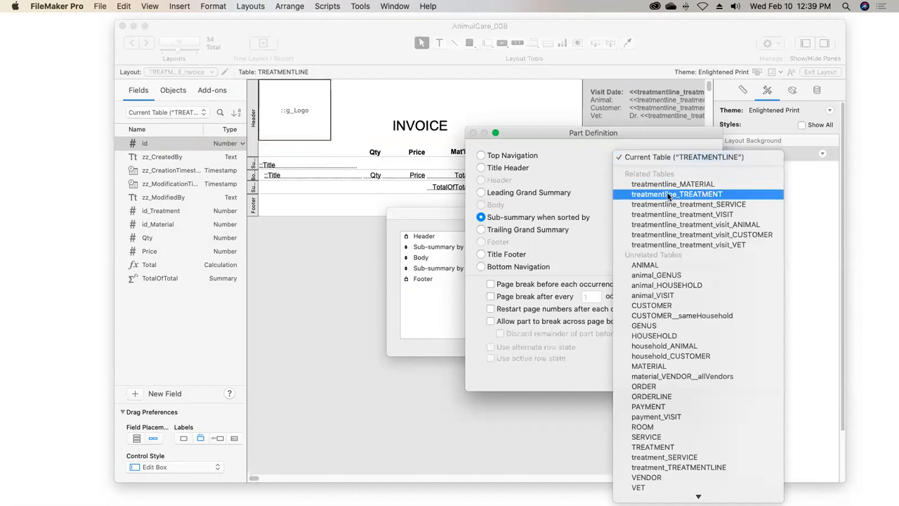
left_click(666, 196)
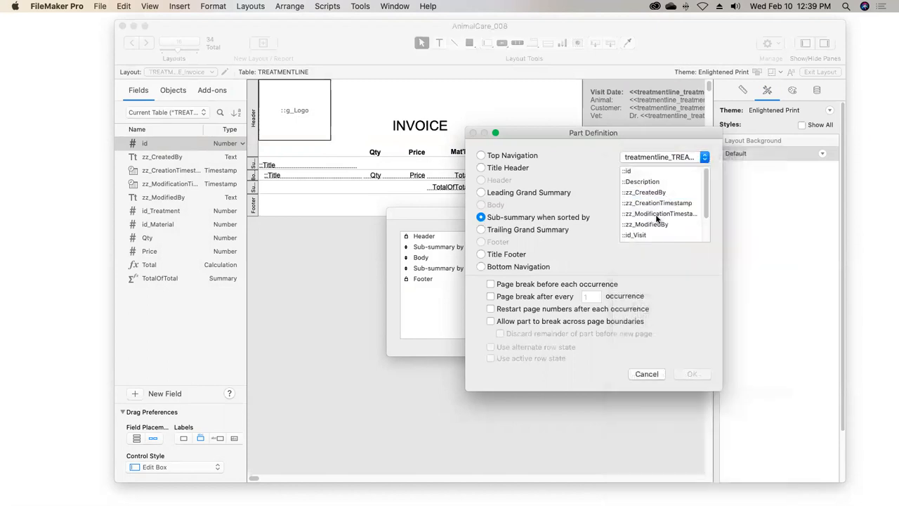
left_click(642, 237)
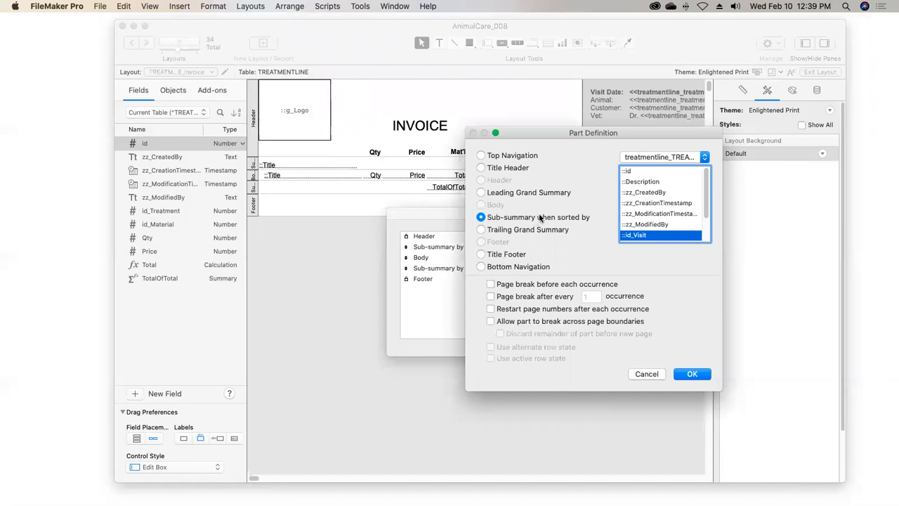
left_click(490, 284)
left_click(692, 376)
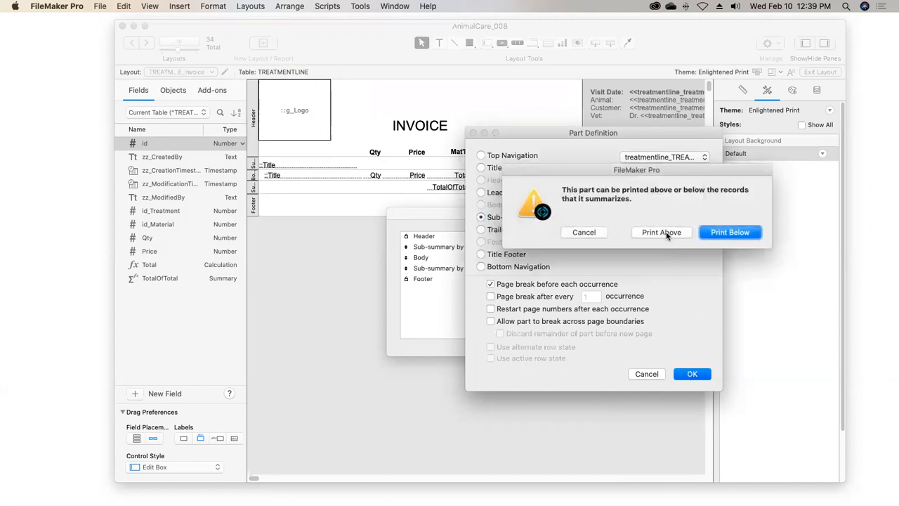
left_click(662, 233)
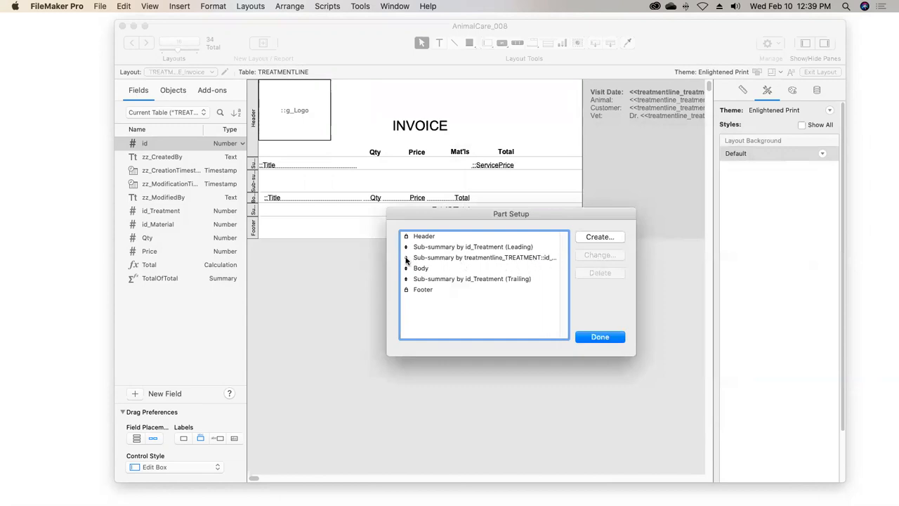
left_click_drag(406, 260, 404, 245)
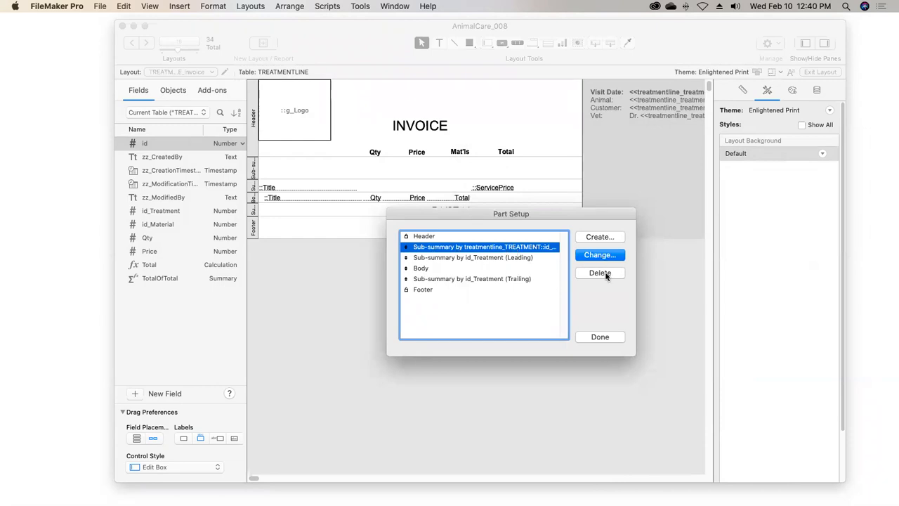
Add a second sub-summary by treatmentline_TREATMENT::id_Visit, printed below the records, and finish the part setup after reviewing the part order
left_click(596, 237)
left_click(481, 217)
left_click(660, 159)
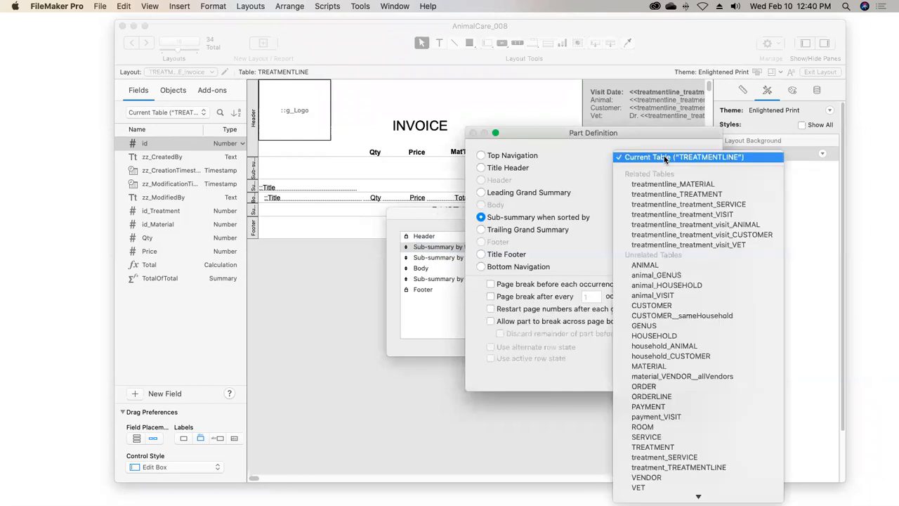
left_click(665, 194)
left_click(635, 235)
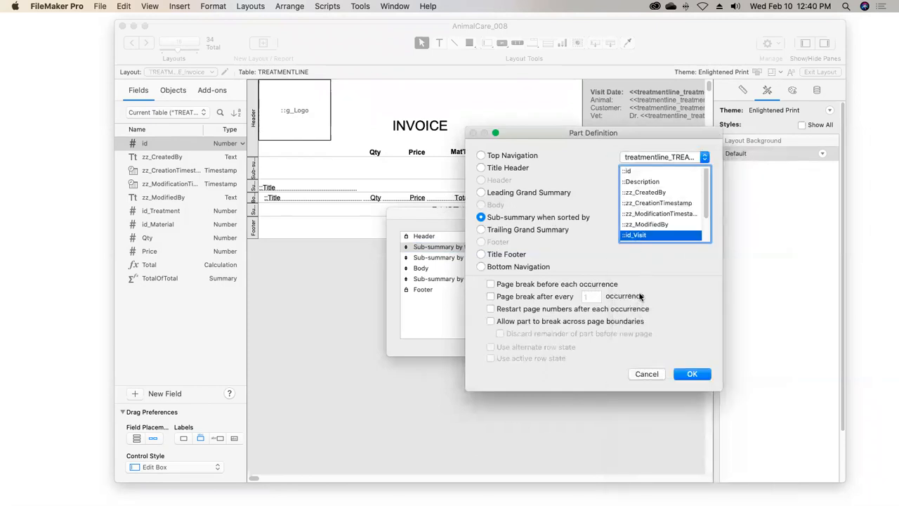
left_click(692, 376)
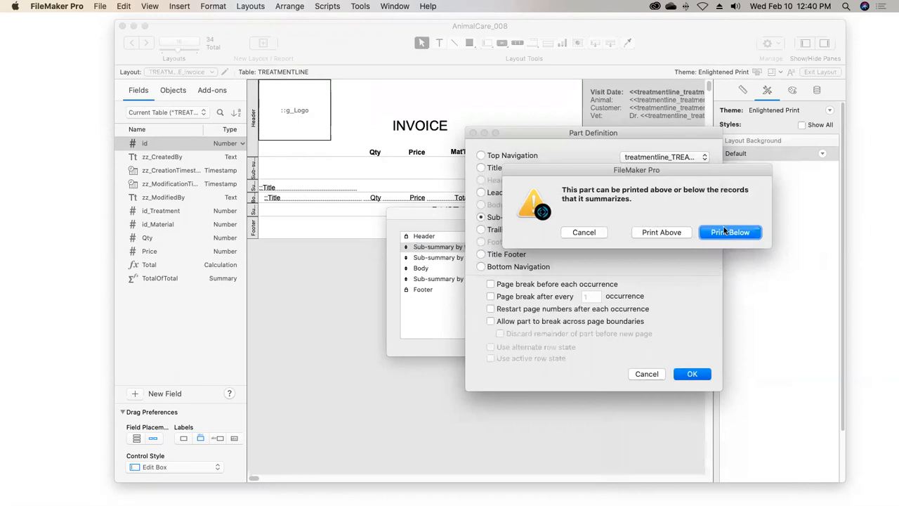
left_click(729, 233)
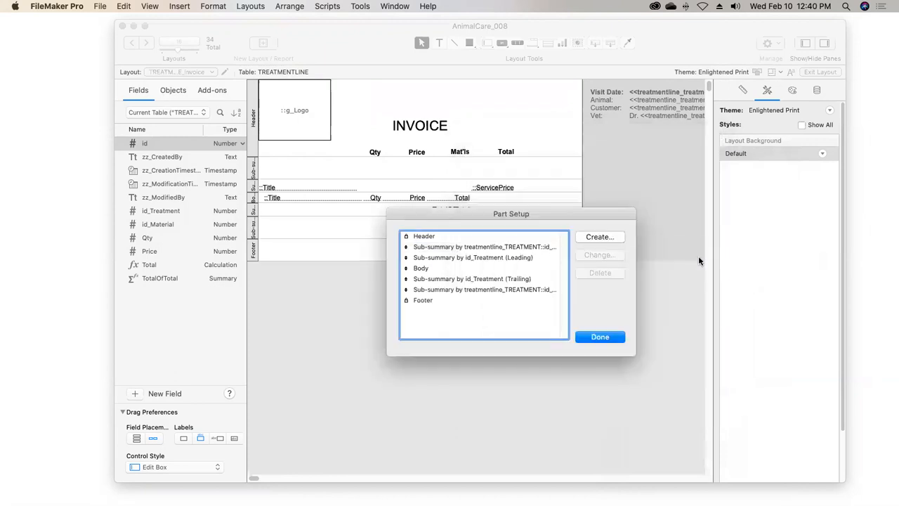
left_click(442, 291)
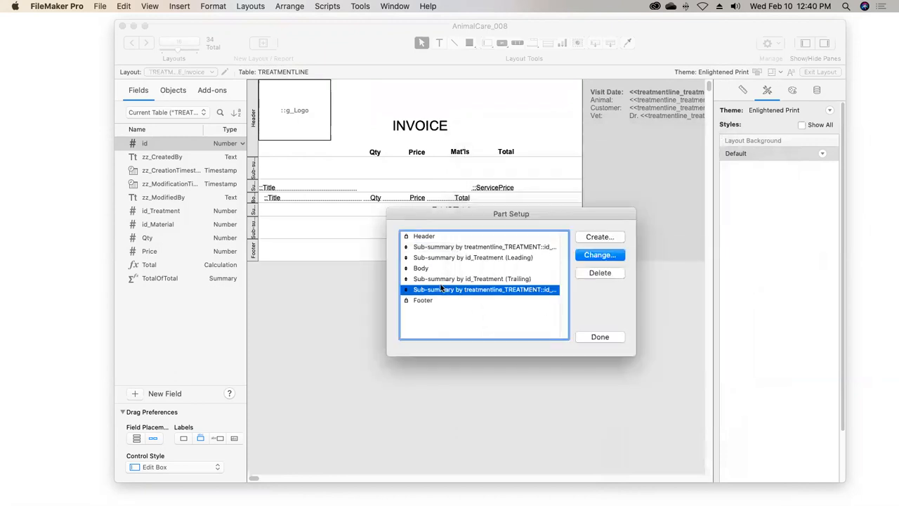
left_click(448, 247)
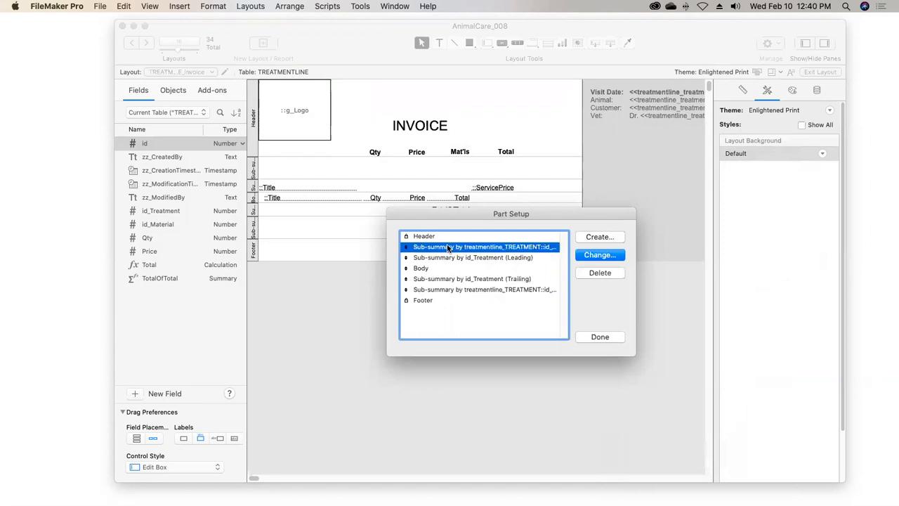
left_click(450, 257)
left_click(447, 279)
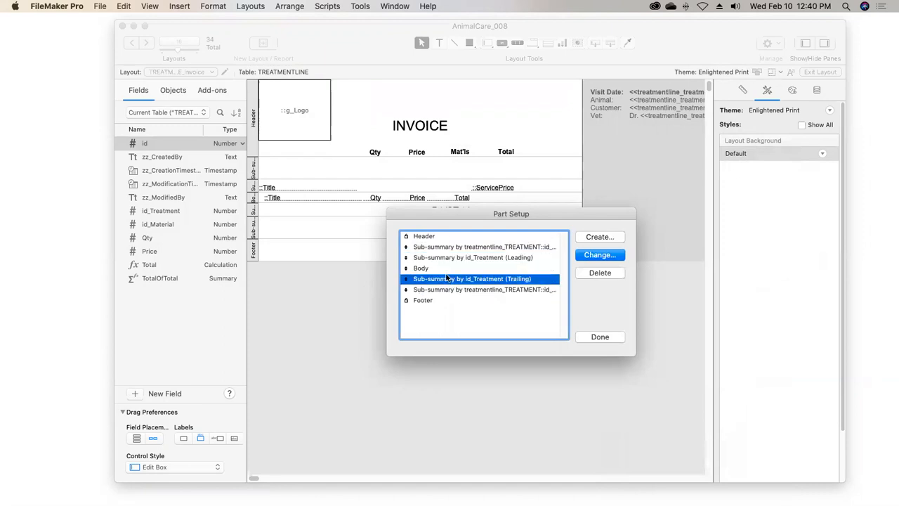
left_click(454, 269)
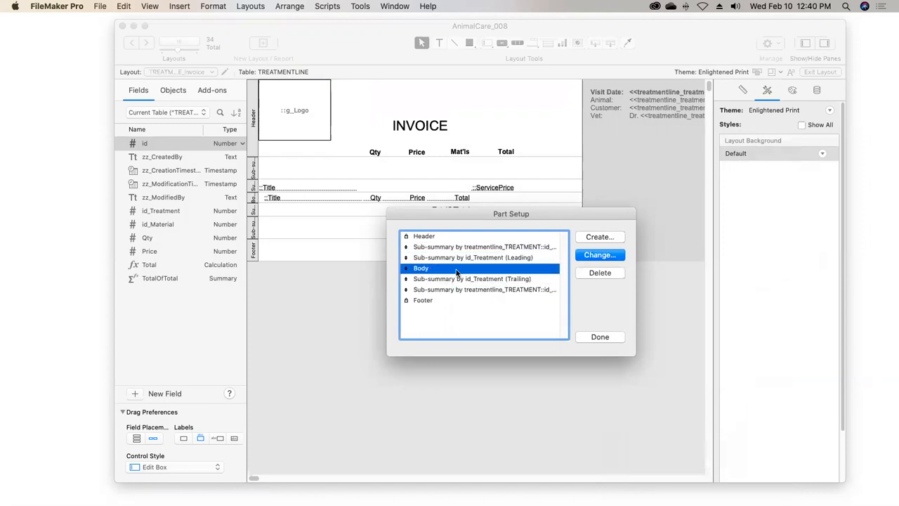
left_click(599, 337)
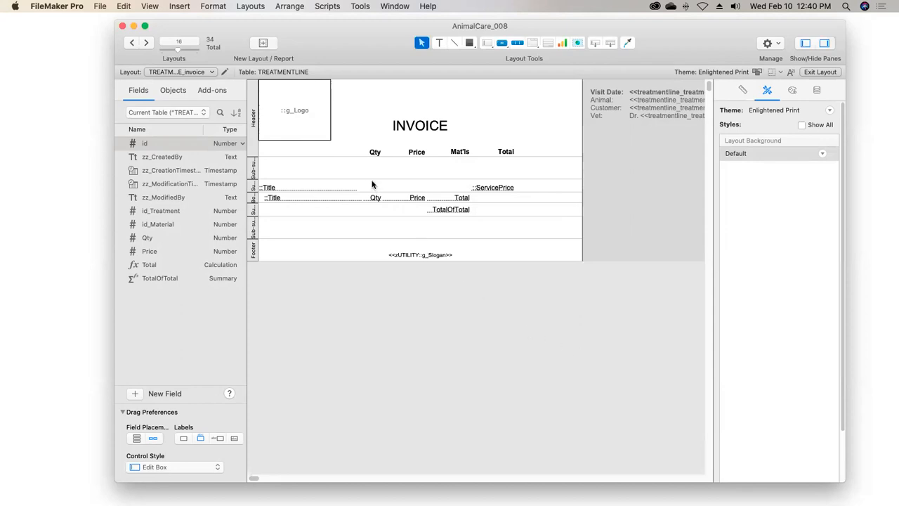
Enlarge the leading id_Visit sub-summary and move the visit date, animal, customer and vet text block into it
left_click_drag(373, 178, 380, 229)
left_click_drag(619, 107, 321, 177)
Move the Qty, Price, Mat'ls and Total headings from the header into the leading id_Visit sub-summary, below the visit details
left_click_drag(355, 140, 518, 159)
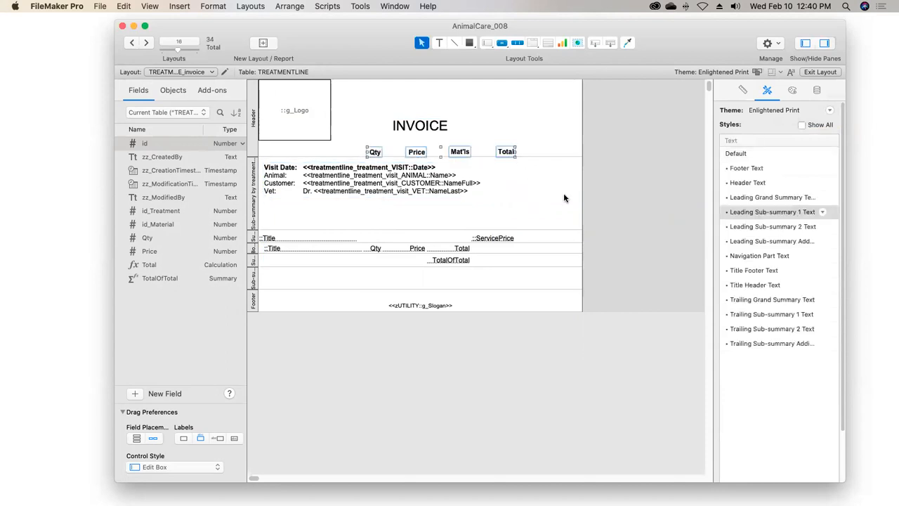
key("Down")
key("Down")
key("Down")
key("Down")
key("Down")
key("Down")
key("Down")
key("Down")
key("Down")
key("Down")
key("Down")
key("Down")
key("Down")
key("Down")
key("Down")
key("Down")
key("Down")
key("Down")
key("Down")
key("Down")
key("Down")
key("Down")
key("Down")
key("Down")
key("Down")
key("Down")
key("Down")
key("Down")
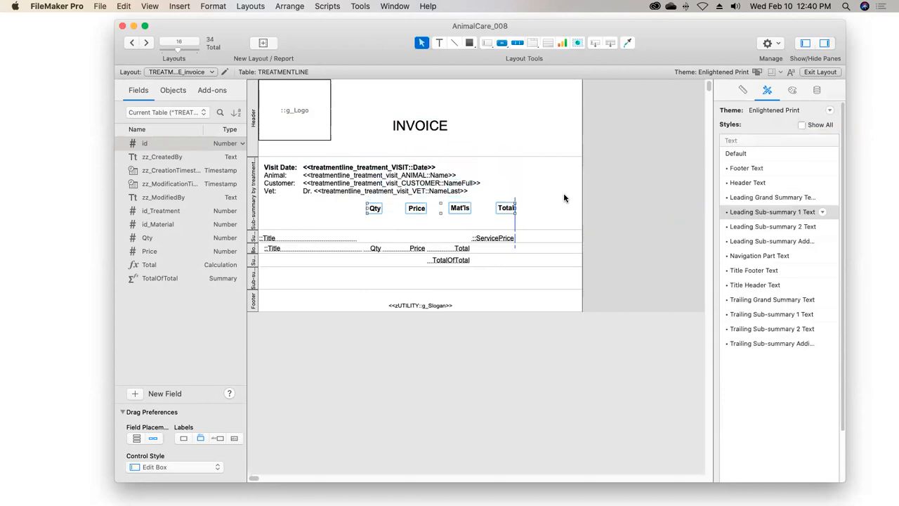
key("Down")
key("Down")
key("Down")
key("Down")
key("Down")
key("Down")
key("Down")
key("Down")
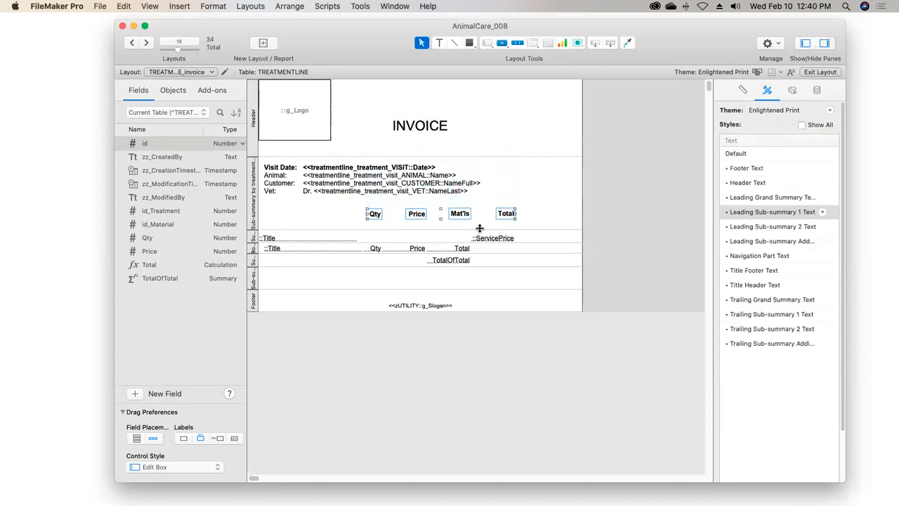
Reduce the leading id_Visit sub-summary to end just below the column headings and shrink the header to the logo's lower edge
left_click(475, 229)
left_click_drag(475, 229, 472, 218)
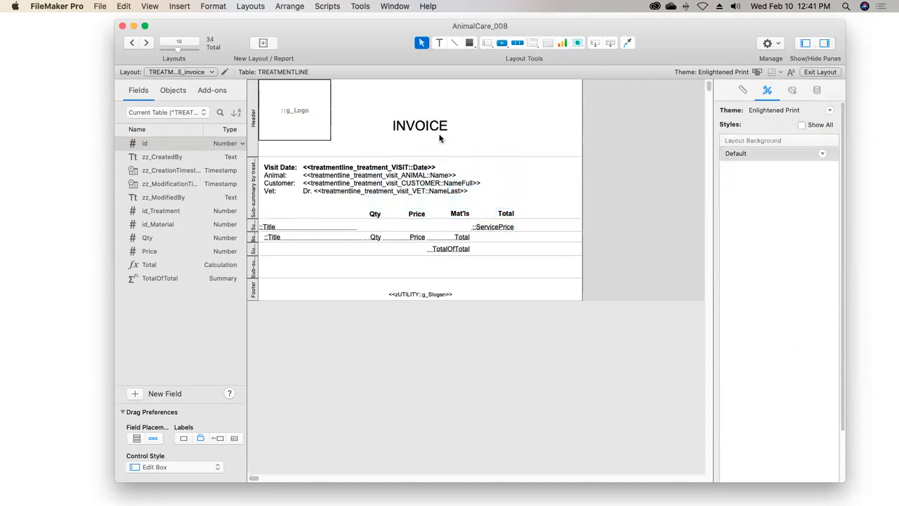
left_click_drag(436, 156, 434, 141)
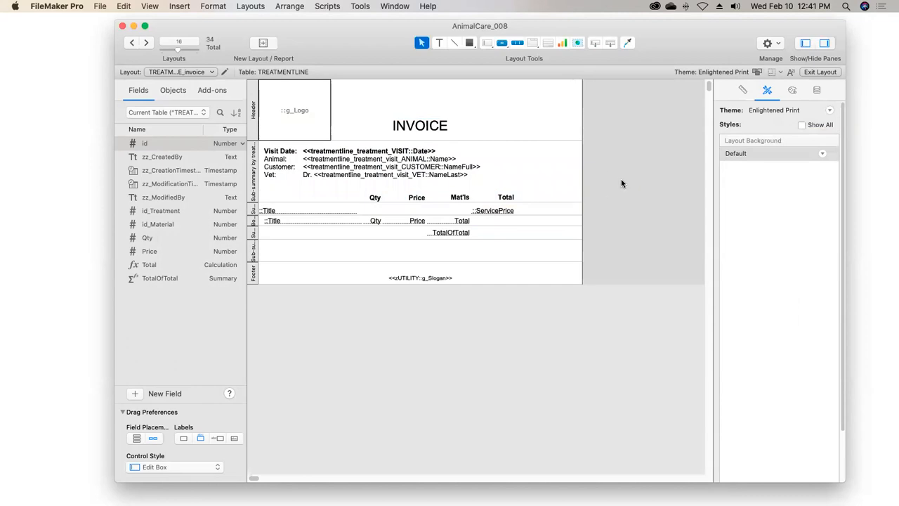
Save the invoice layout and sort the records ascending by treatmentline_TREATMENT::id_Visit first, followed by id_Treatment
left_click(817, 72)
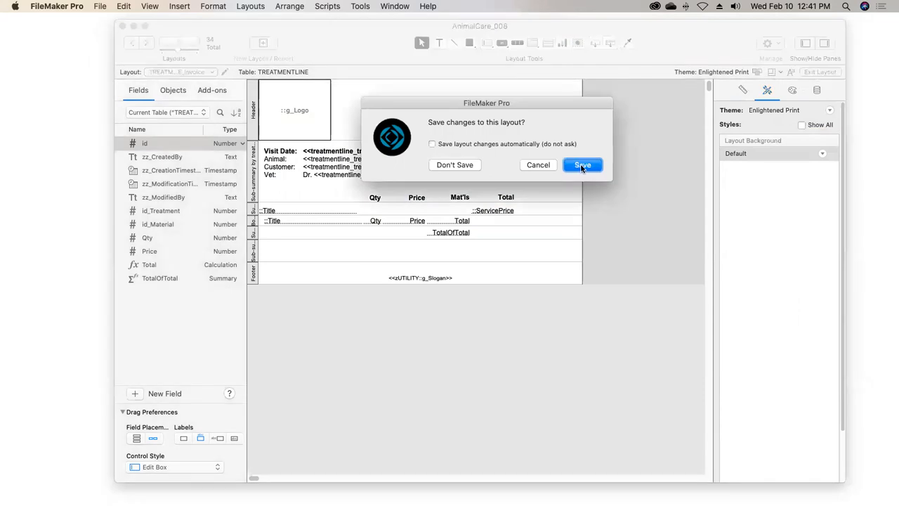
left_click(582, 165)
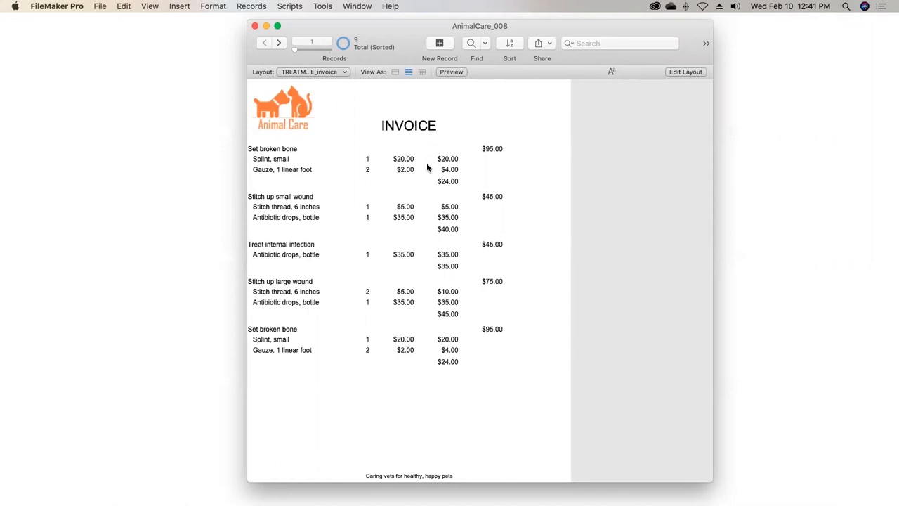
left_click(509, 45)
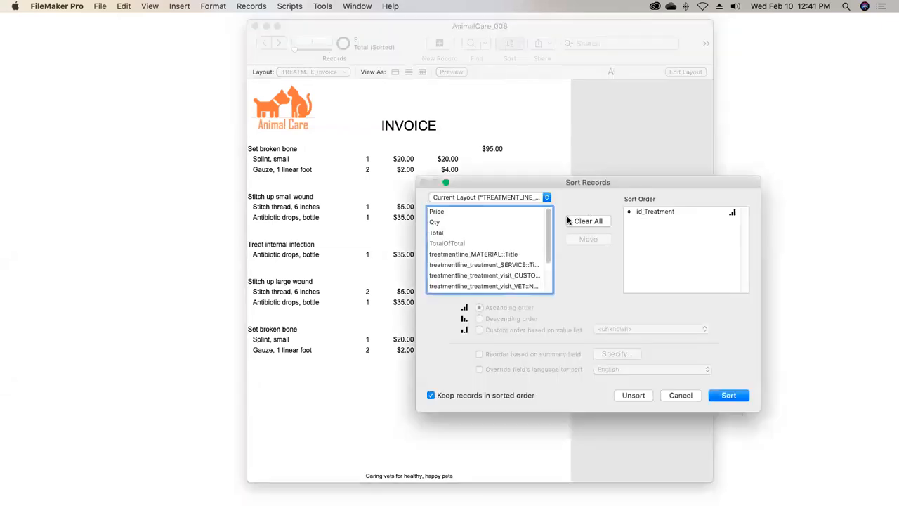
left_click(533, 198)
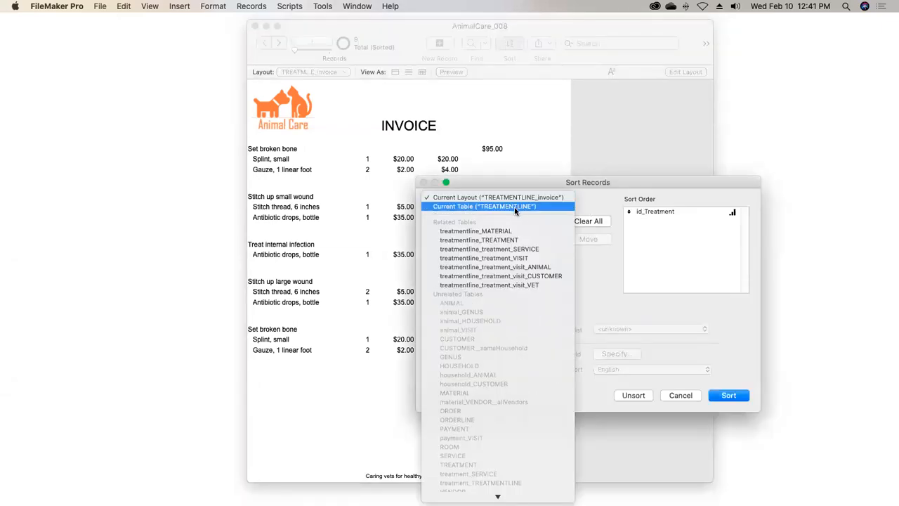
left_click(496, 240)
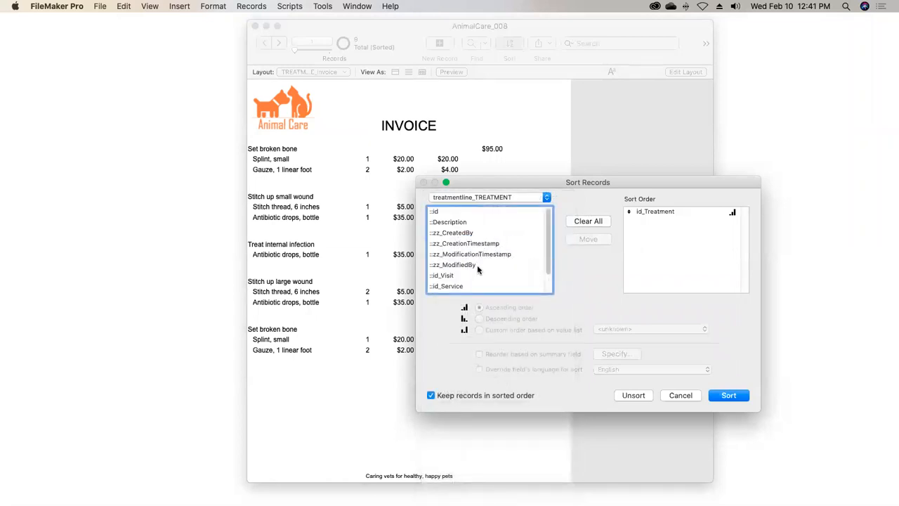
double_click(445, 276)
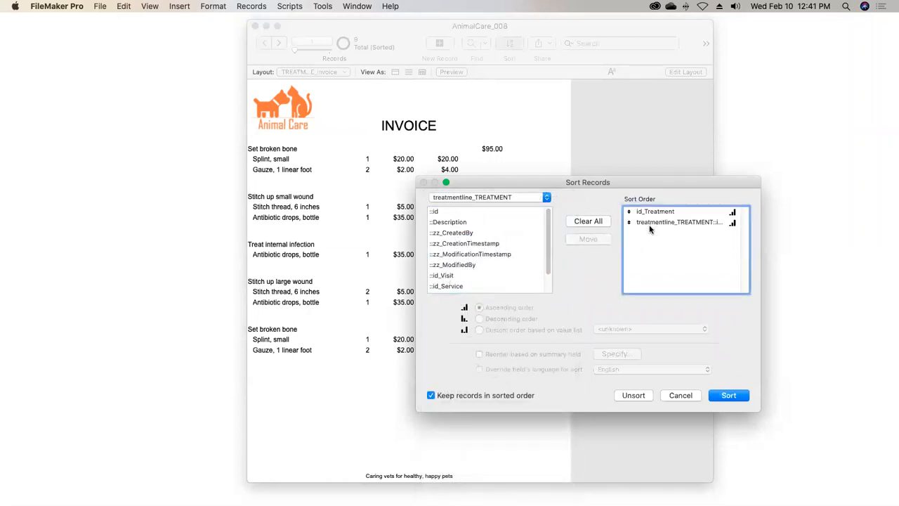
left_click_drag(629, 223, 630, 210)
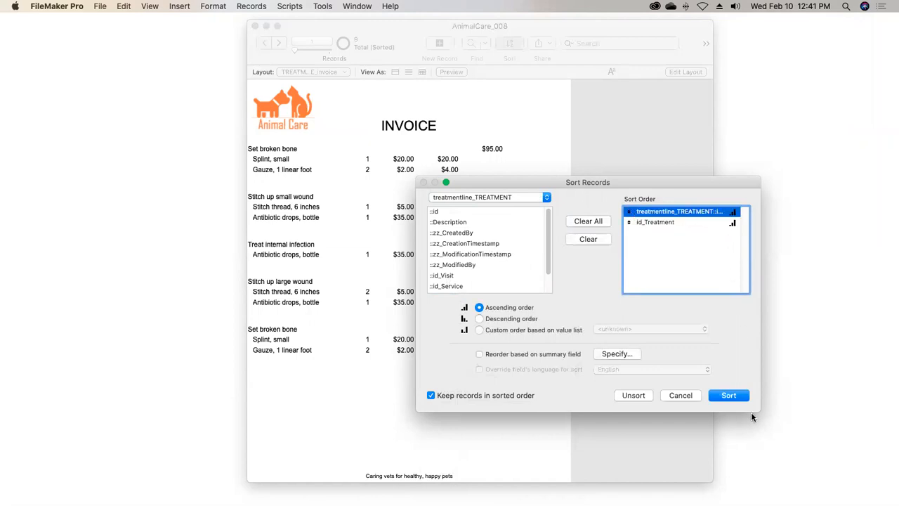
left_click_drag(762, 412, 805, 414)
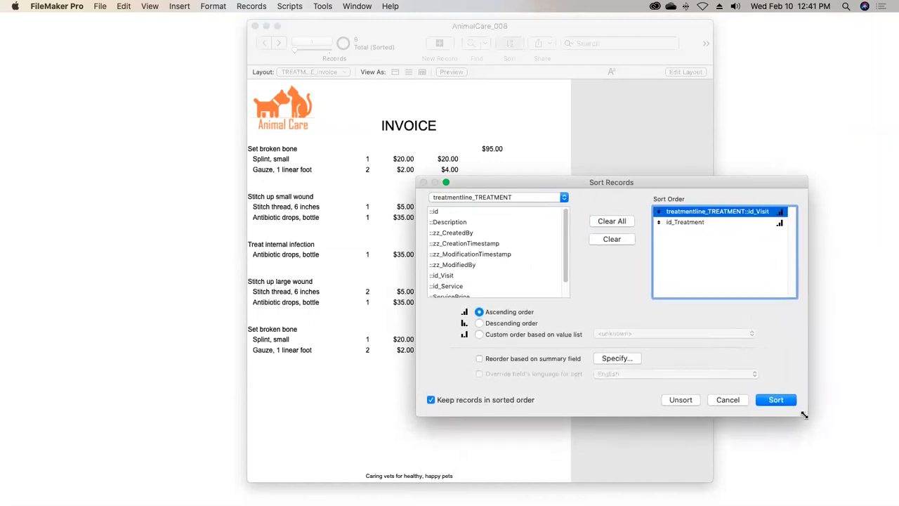
left_click_drag(692, 183, 612, 118)
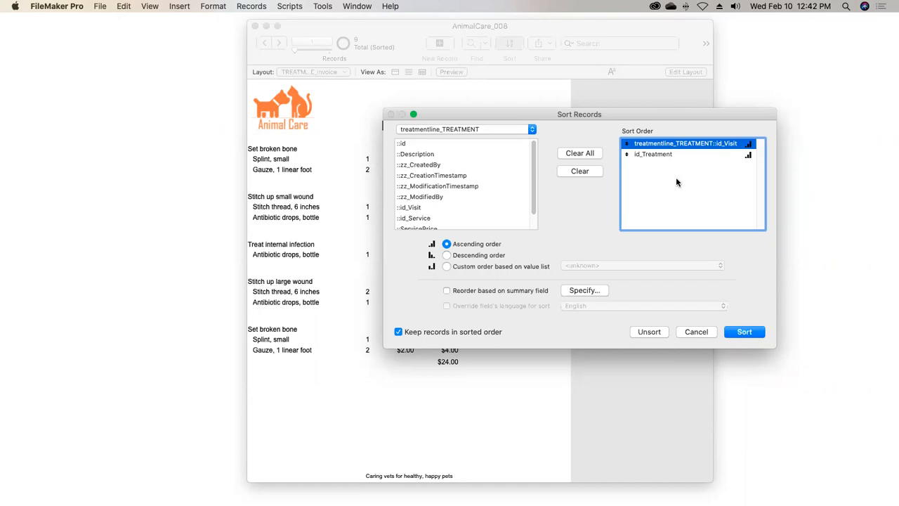
left_click(743, 333)
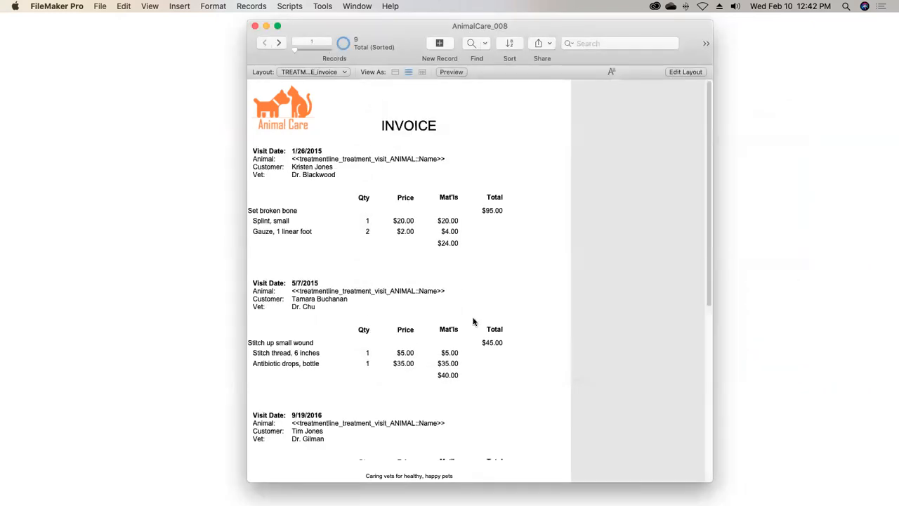
Preview the invoice report and page through each visit to check its details, treatments and totals
left_click(452, 73)
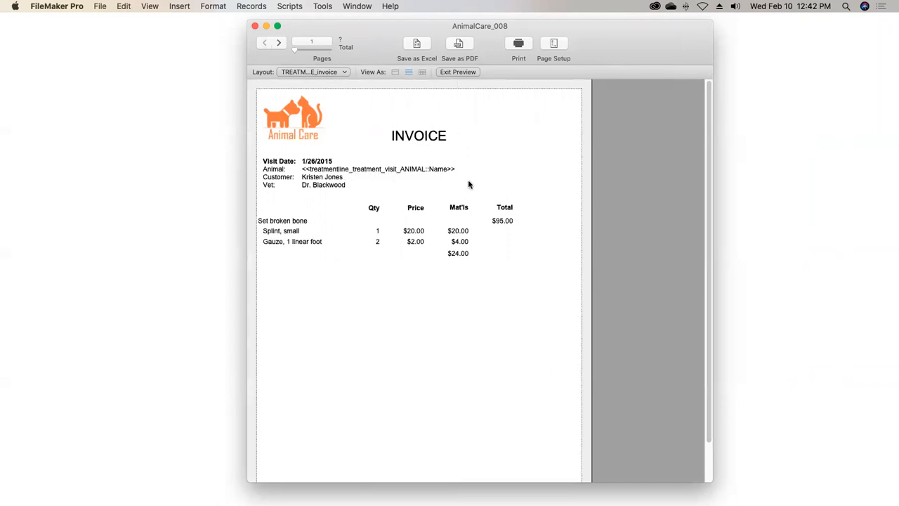
left_click(279, 43)
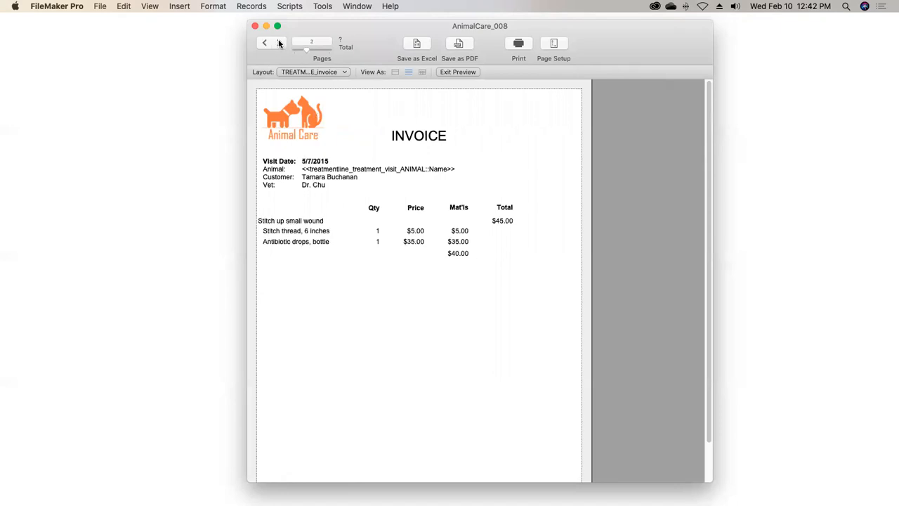
left_click(279, 43)
left_click(279, 43)
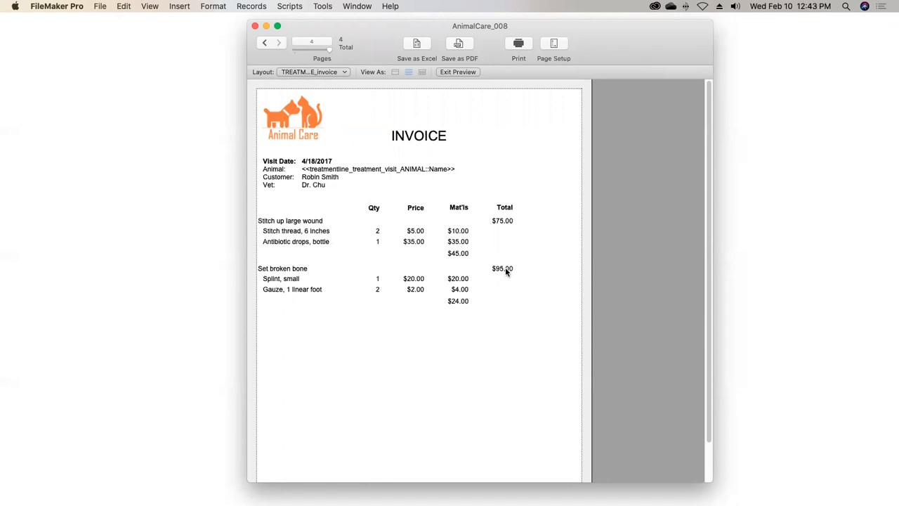
left_click(469, 71)
Replace the merge field on the invoice's Animal line with treatmentline_treatment_visit_ANIMAL::Title and save the layout
left_click(681, 72)
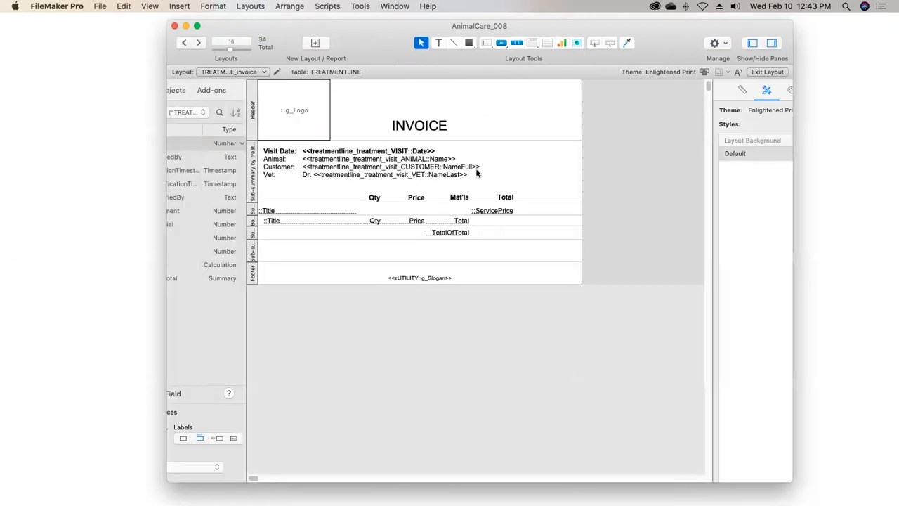
double_click(442, 163)
left_click_drag(457, 159, 304, 159)
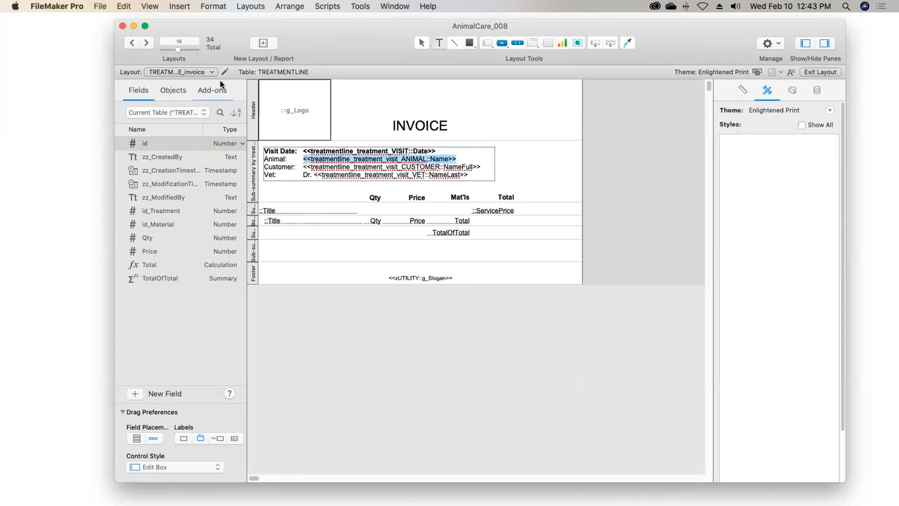
left_click(179, 5)
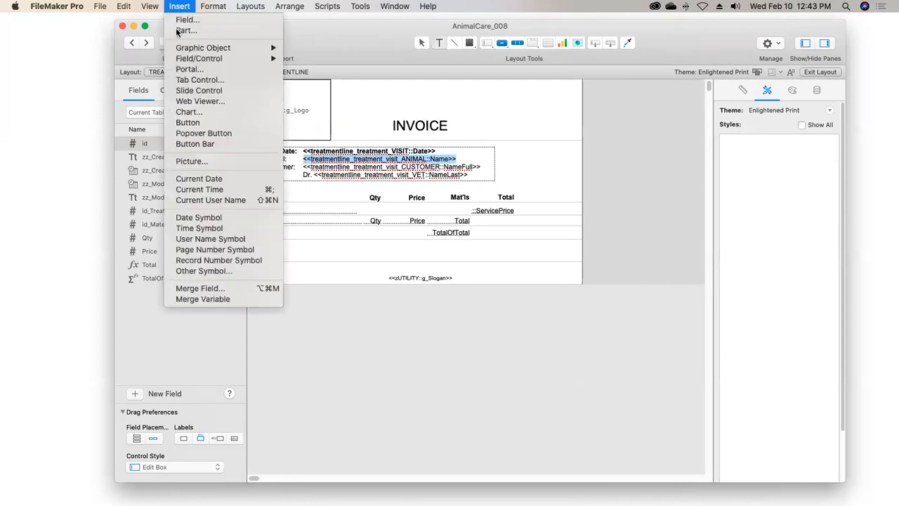
left_click(197, 288)
left_click(464, 196)
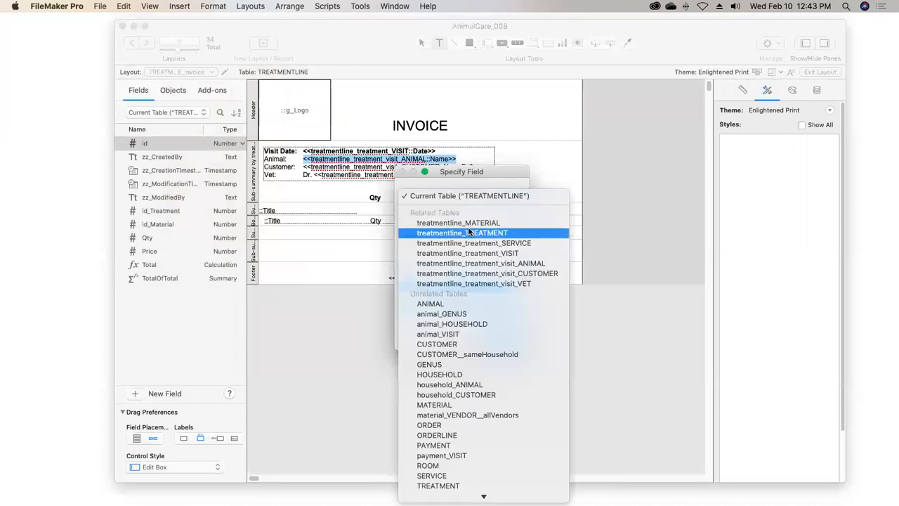
left_click(476, 266)
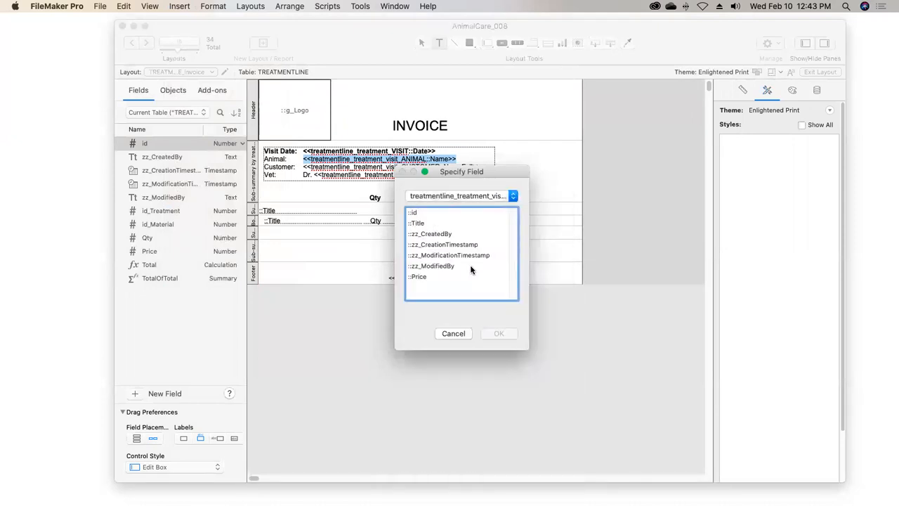
double_click(417, 224)
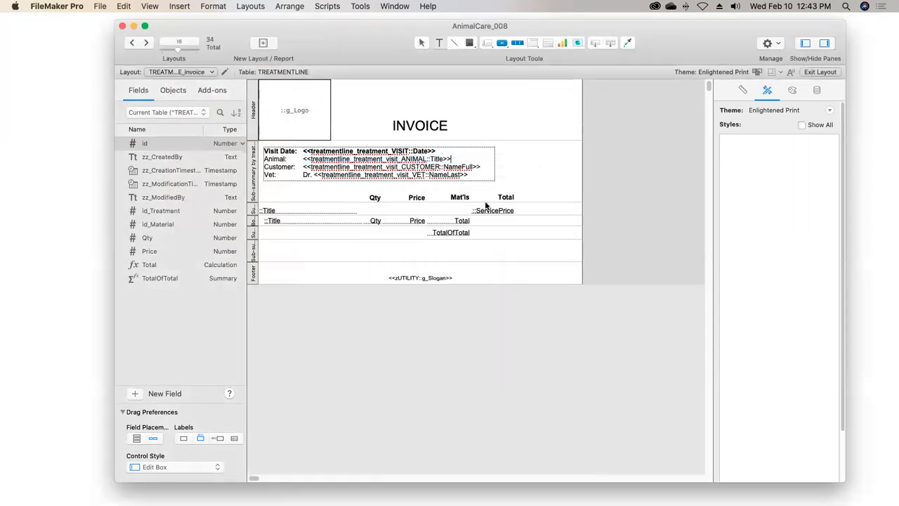
left_click(819, 72)
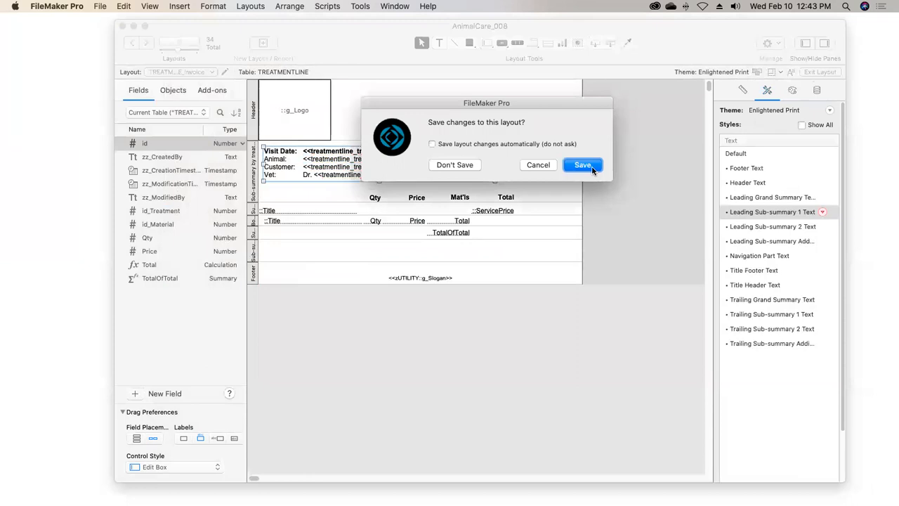
left_click(593, 166)
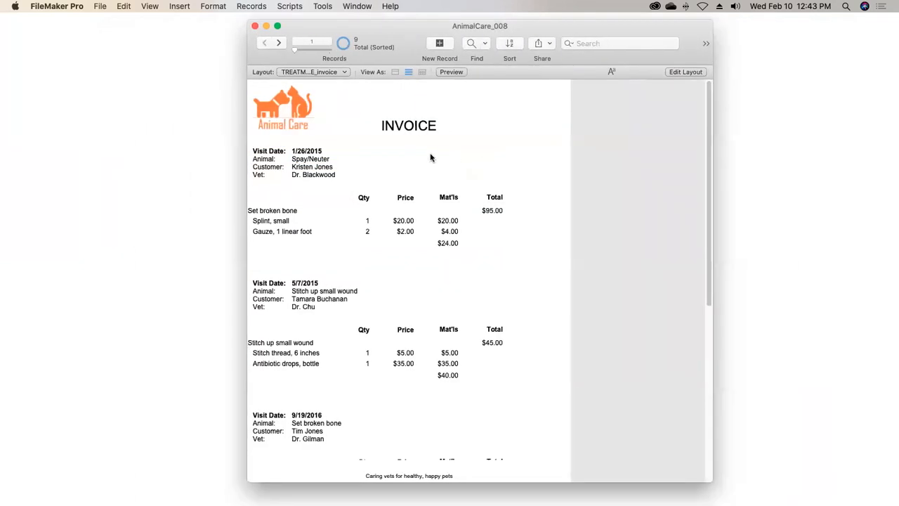
left_click(682, 73)
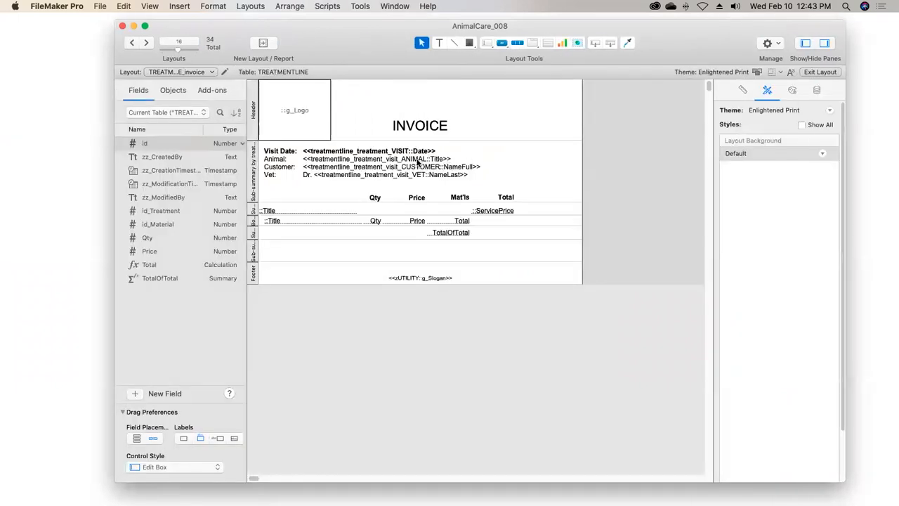
double_click(395, 163)
left_click_drag(452, 159, 305, 159)
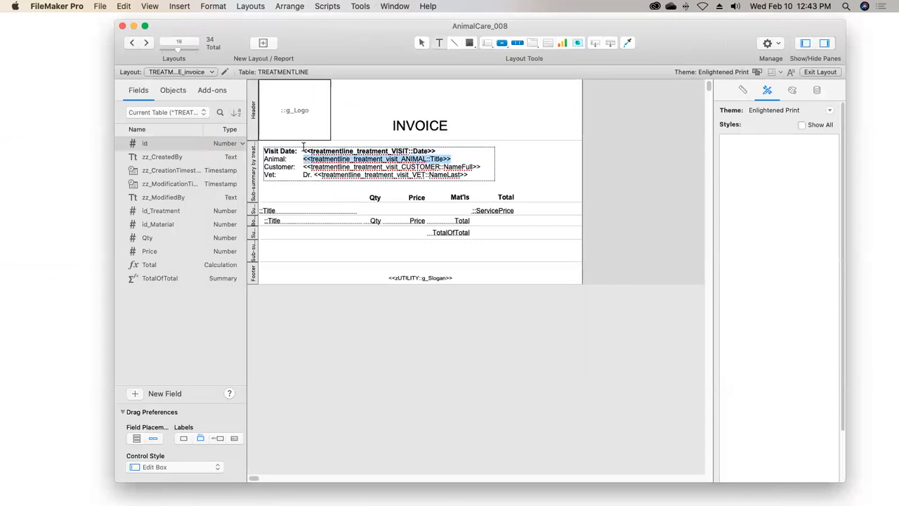
left_click(179, 6)
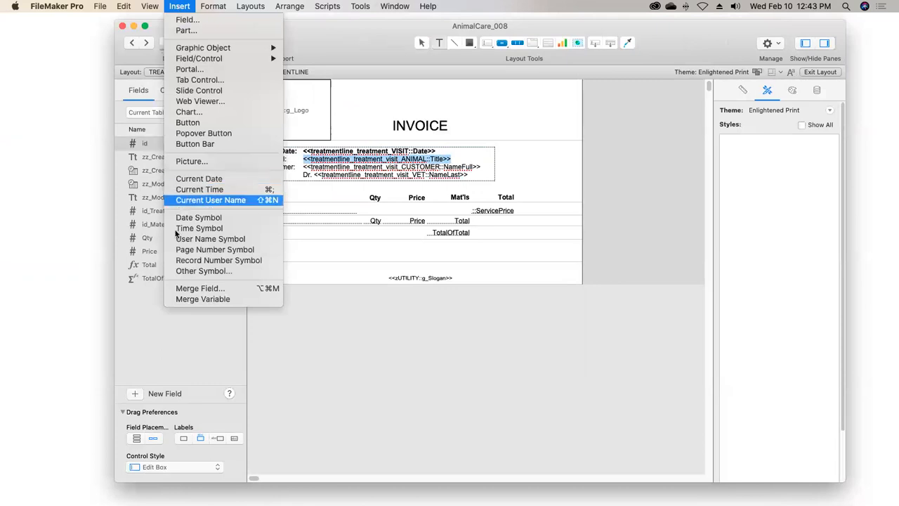
left_click(194, 289)
left_click(485, 197)
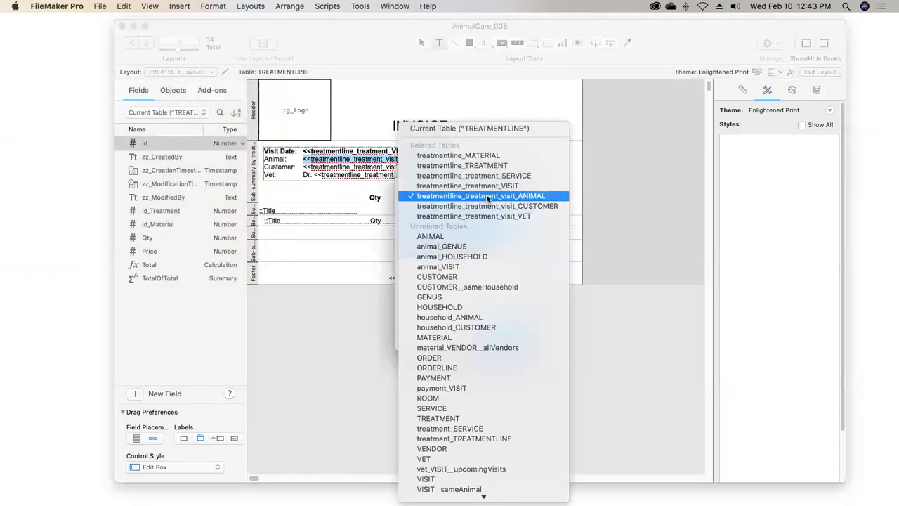
left_click(487, 197)
left_click(427, 224)
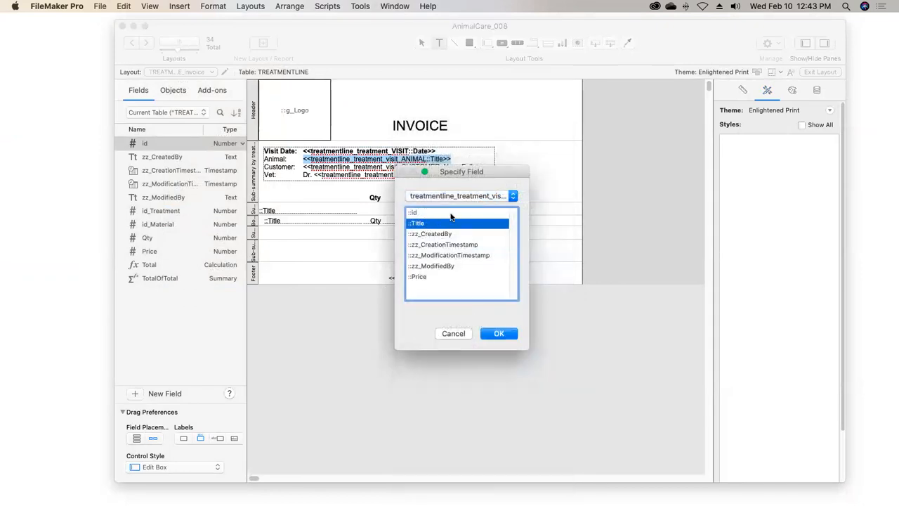
left_click(453, 334)
In the relationships graph, set the source table of the treatmentline_treatment_visit_ANIMAL occurrence to ANIMAL, keeping its name
key("shift+super+d")
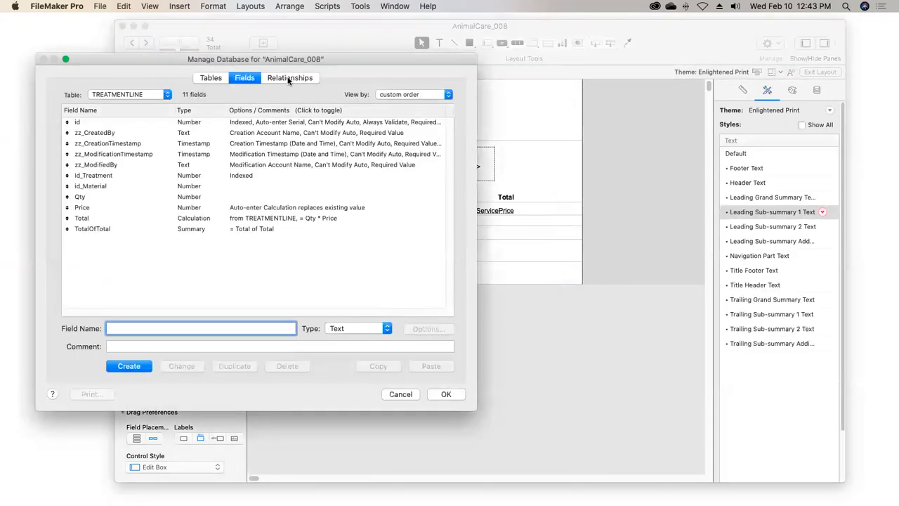
left_click(289, 78)
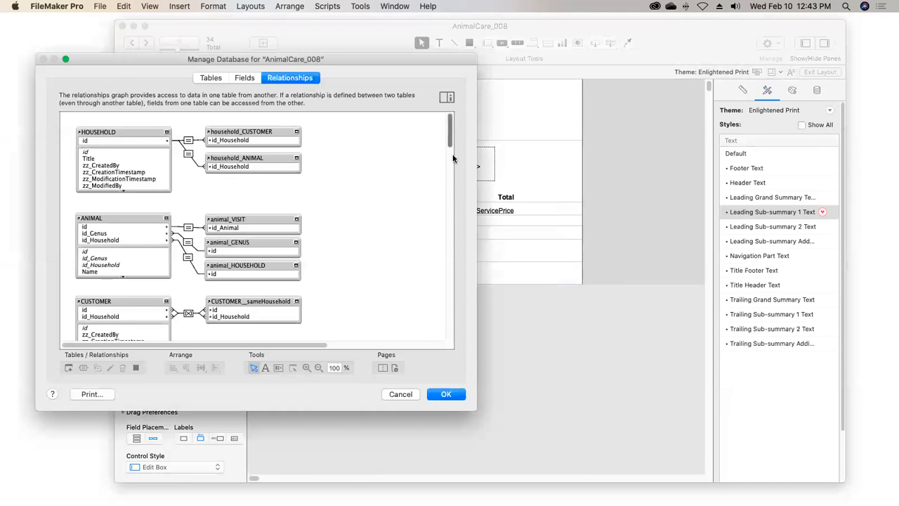
left_click_drag(452, 138, 640, 284)
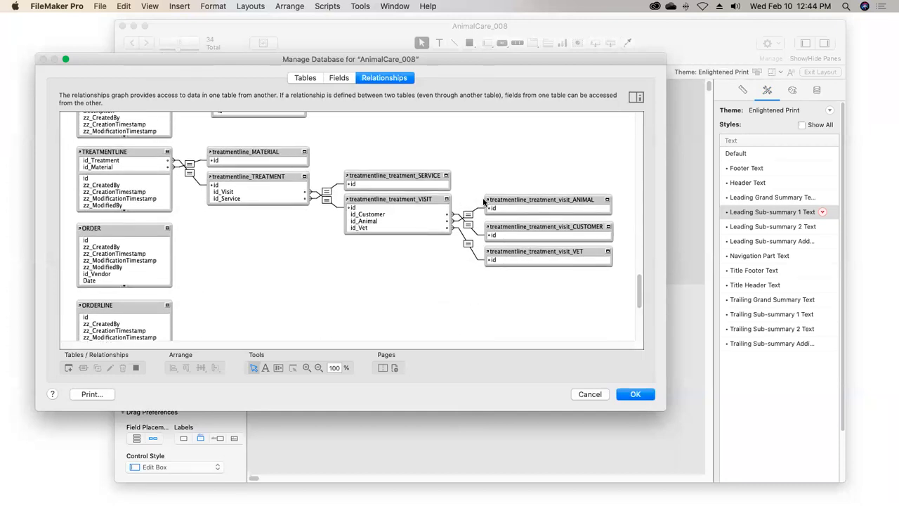
double_click(552, 200)
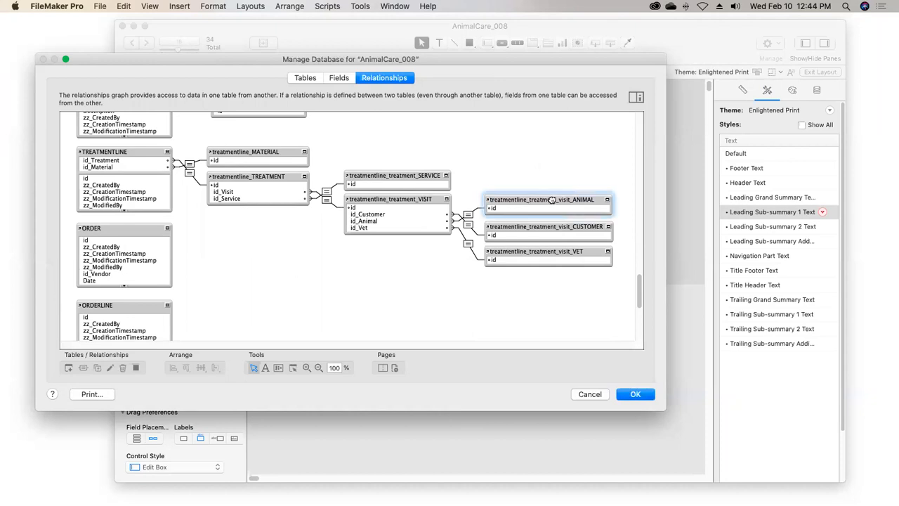
left_click(683, 260)
key("BackSpace")
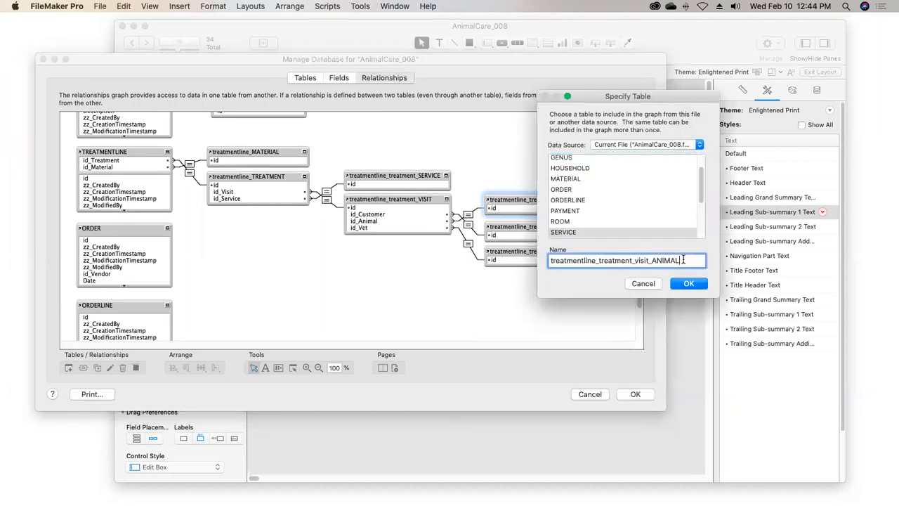
scroll(699, 163, "up", 2)
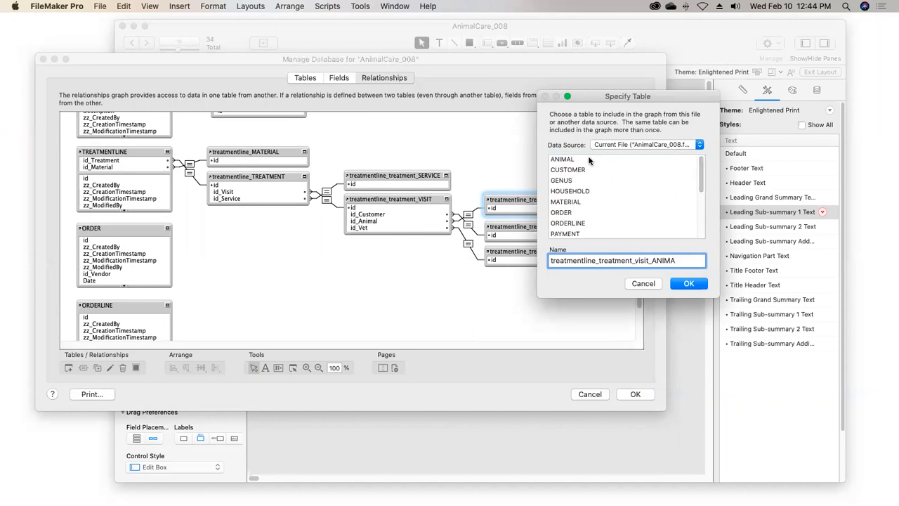
left_click(584, 160)
left_click(689, 261)
type("L")
left_click(683, 285)
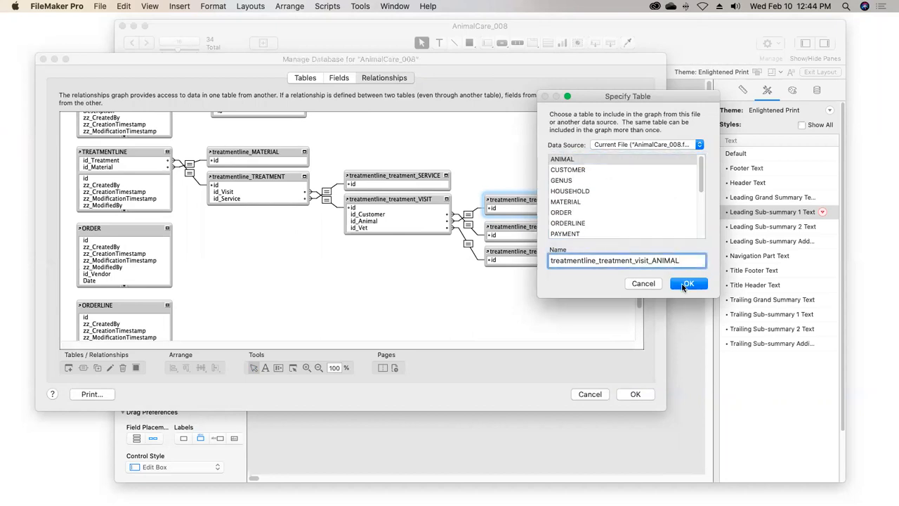
Check that the relationship between treatmentline_treatment_VISIT and treatmentline_treatment_visit_ANIMAL matches id_Animal to id, and save the database changes
left_click(470, 217)
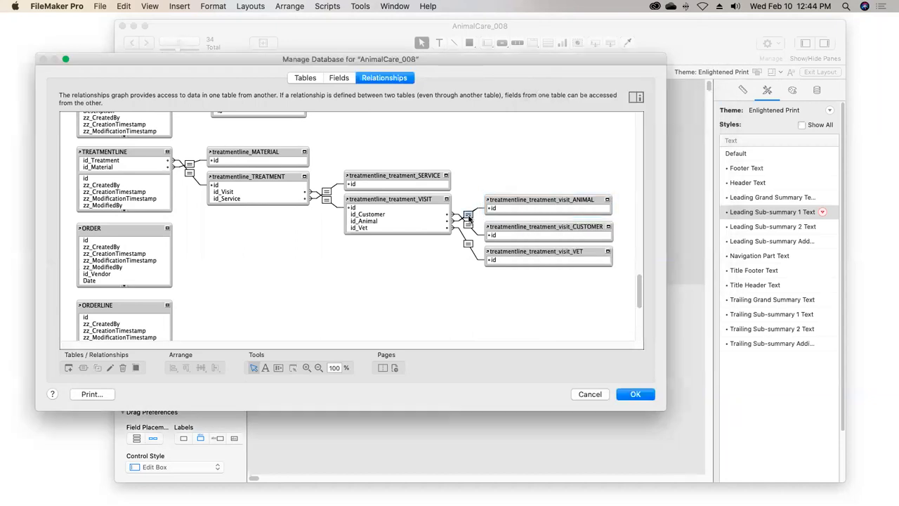
double_click(469, 217)
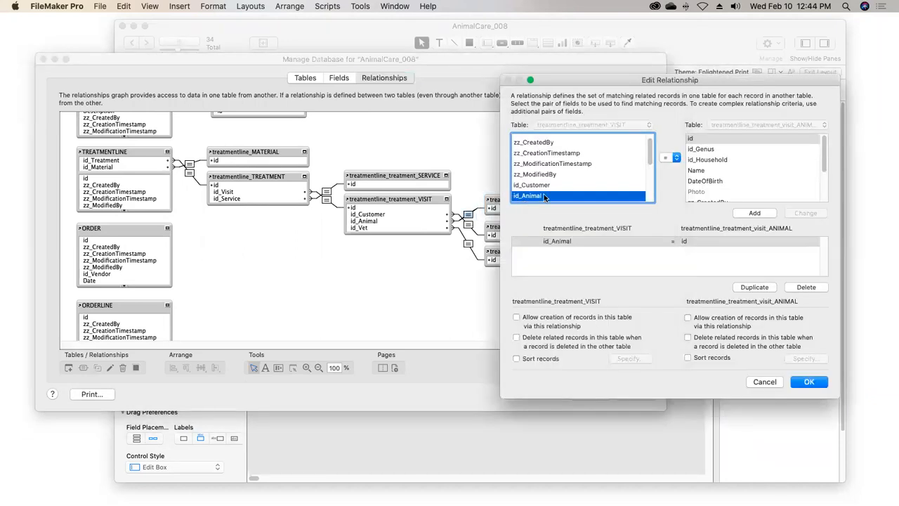
left_click(693, 140)
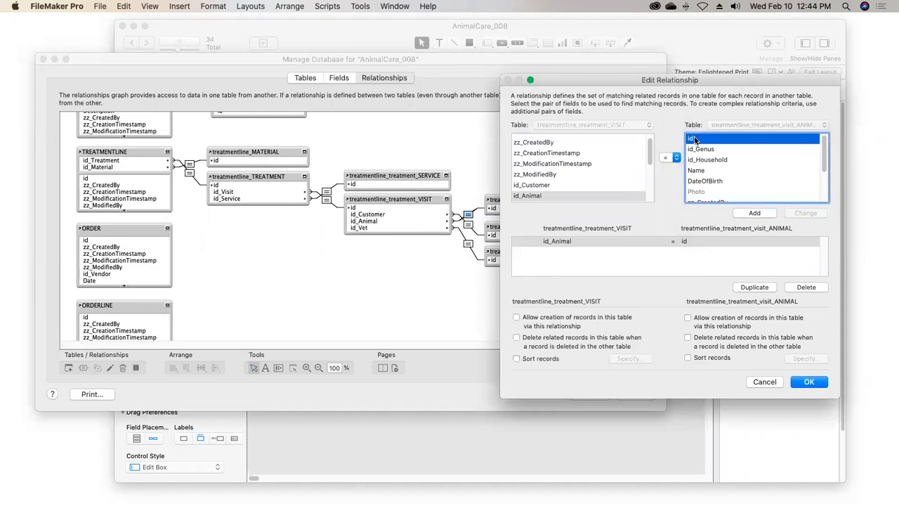
left_click(805, 382)
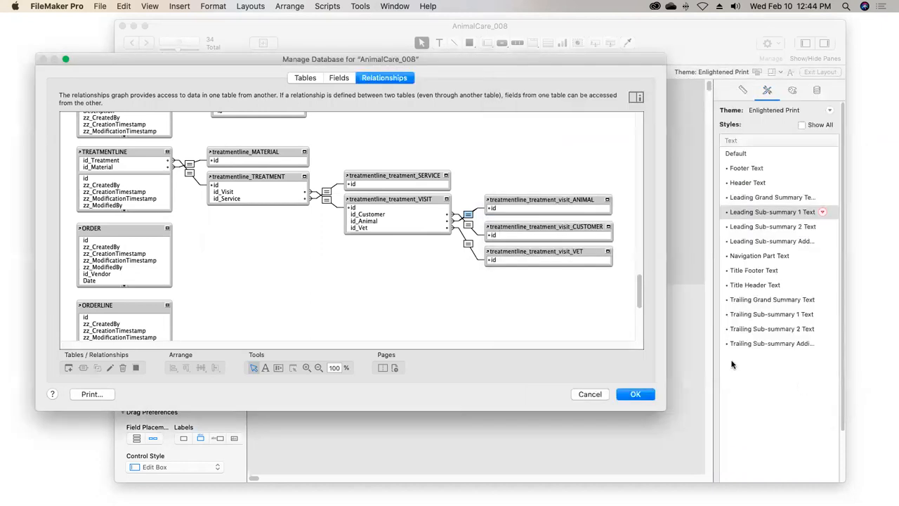
left_click(630, 395)
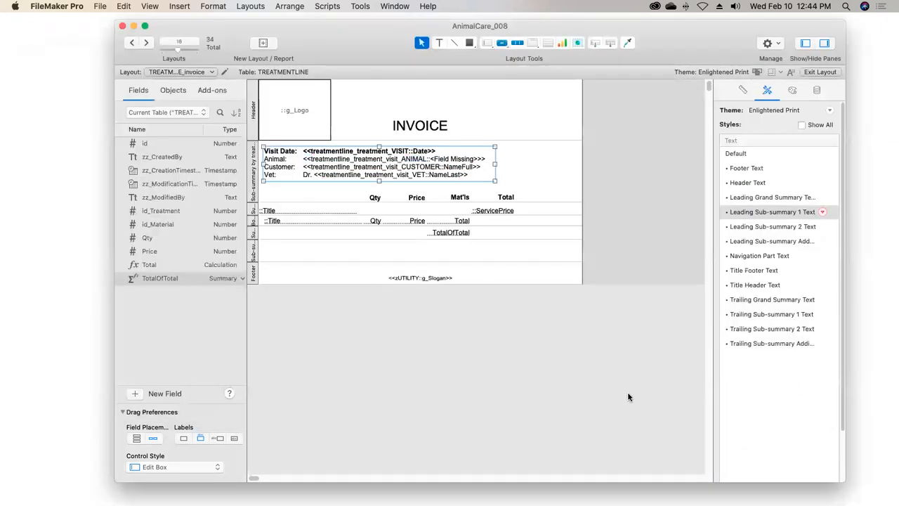
Replace the missing merge field on the invoice's Animal line with treatmentline_treatment_visit_ANIMAL::Name and save the layout
double_click(487, 159)
left_click_drag(487, 160, 304, 159)
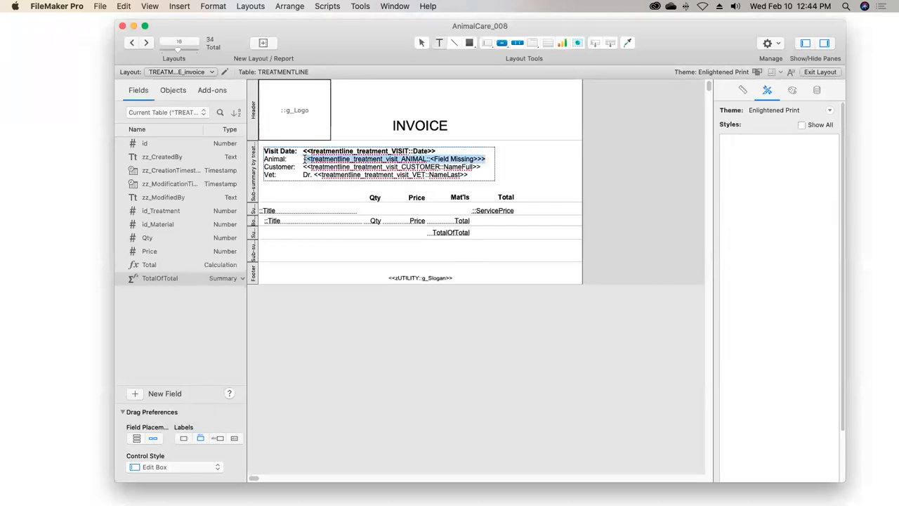
left_click(179, 5)
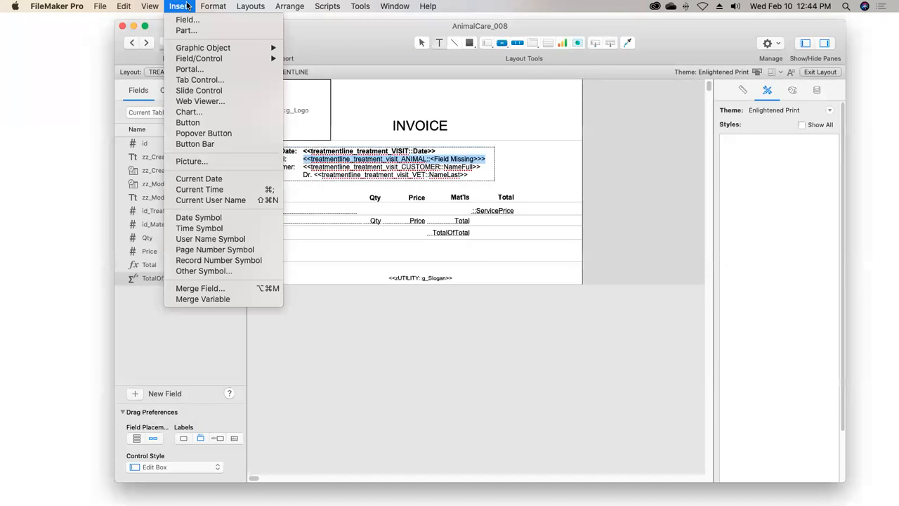
left_click(191, 288)
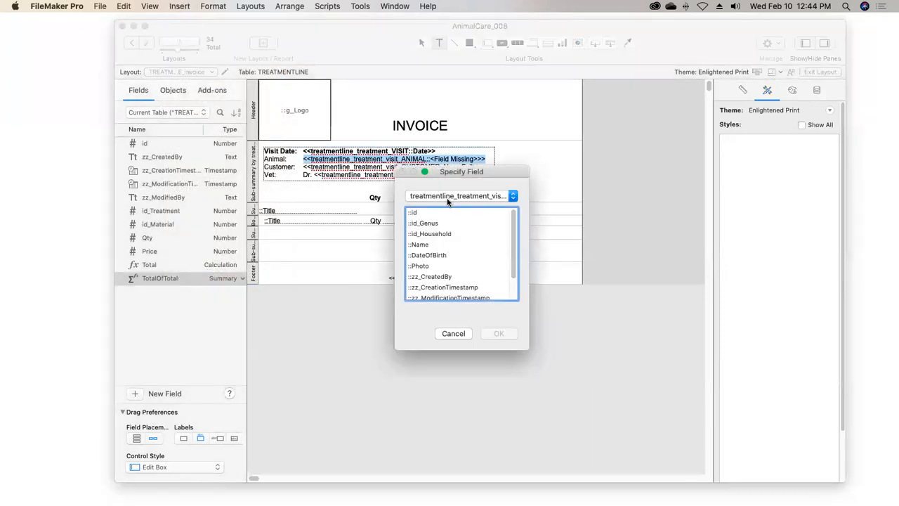
left_click(457, 196)
left_click(448, 197)
left_click(432, 244)
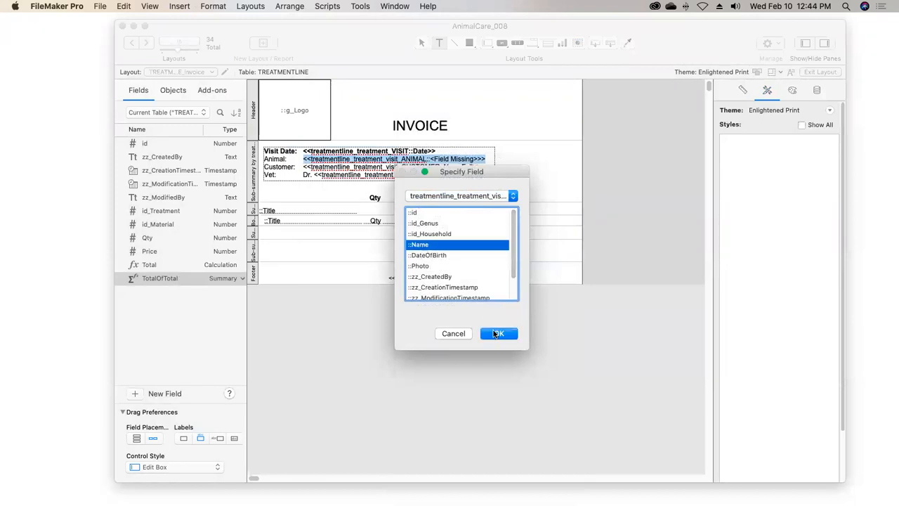
left_click(496, 333)
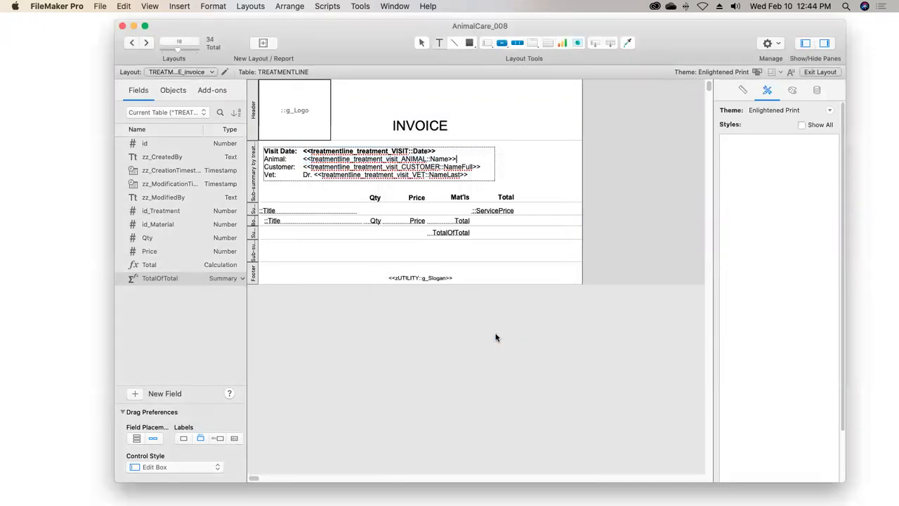
left_click(803, 72)
left_click(585, 163)
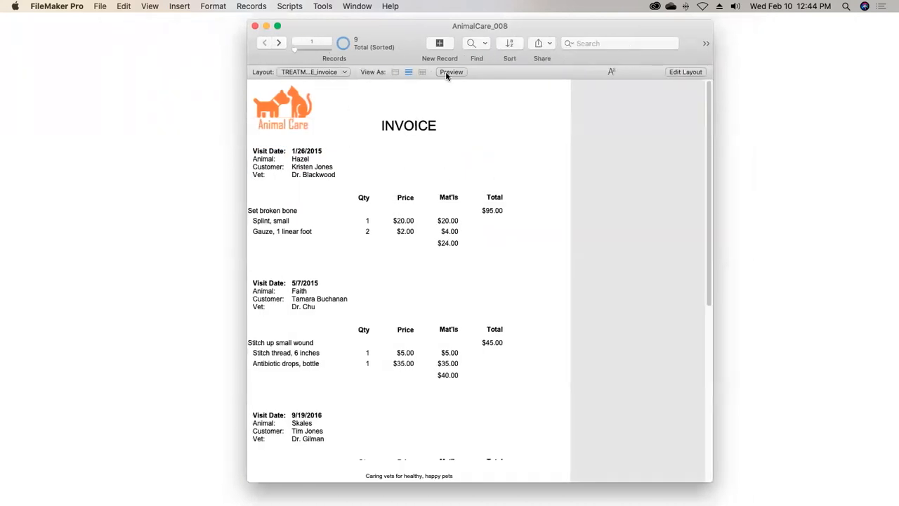
Preview the invoice and page through to the last visit to check the animal details and treatment prices
left_click(449, 72)
left_click(279, 43)
left_click(279, 43)
left_click(279, 42)
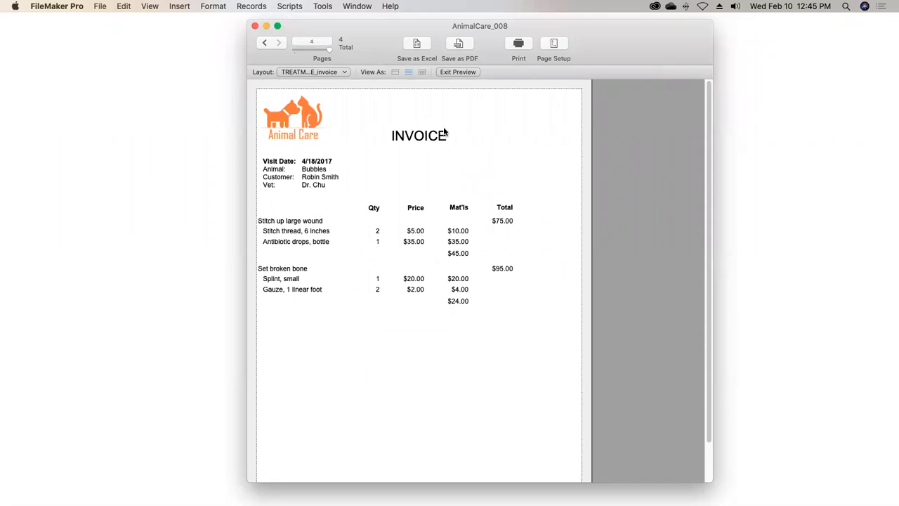
left_click(458, 72)
Examine the fields of treatmentline_TREATMENT in the invoice layout for a price total covering the visit
left_click(675, 73)
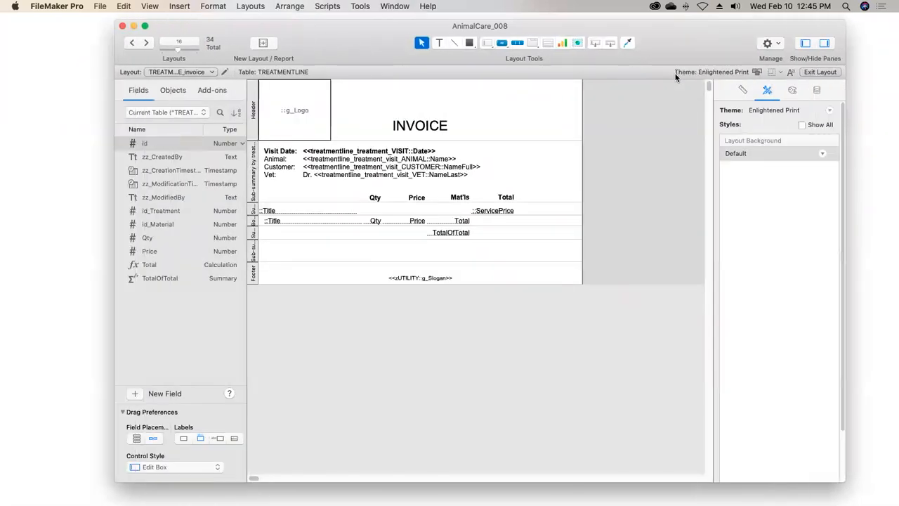
left_click(156, 254)
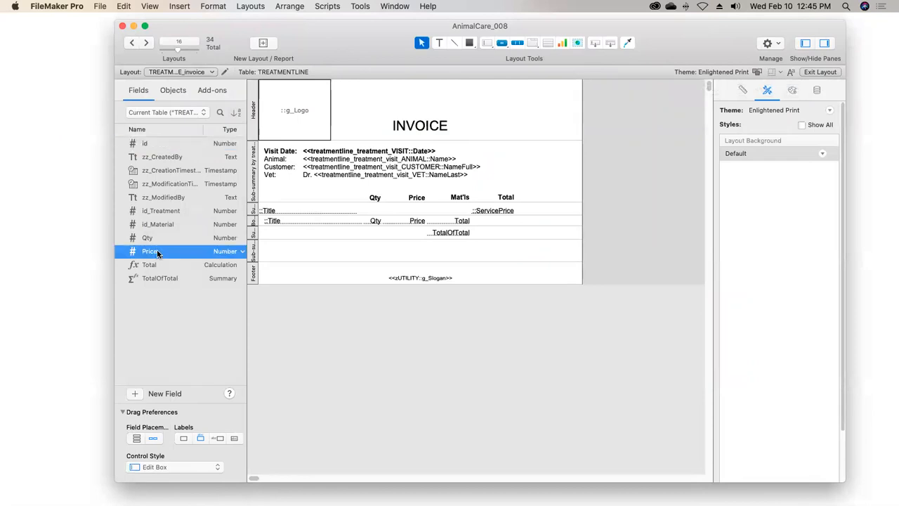
left_click(167, 110)
left_click(179, 145)
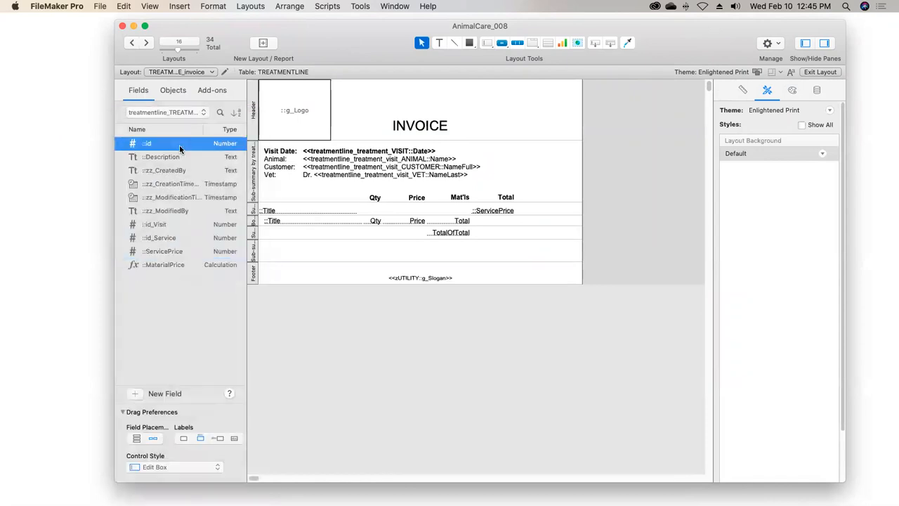
left_click(168, 251)
left_click(166, 239)
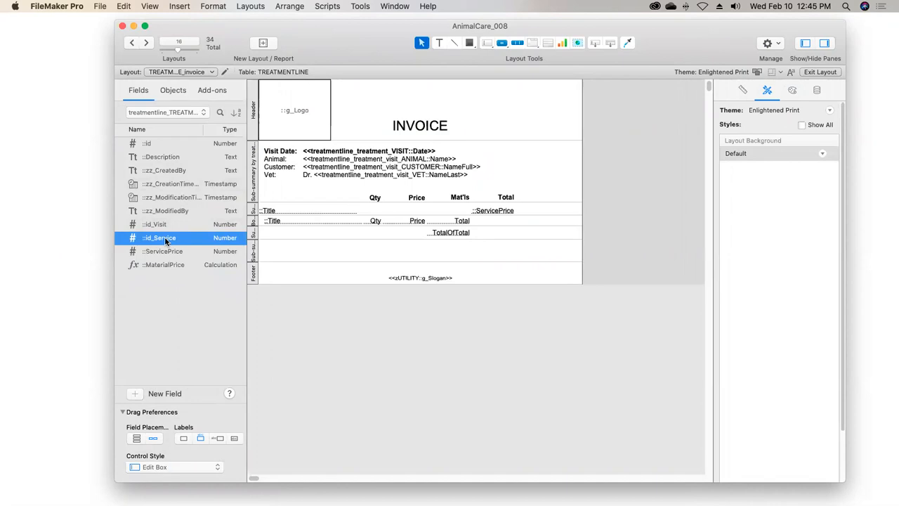
left_click(489, 212)
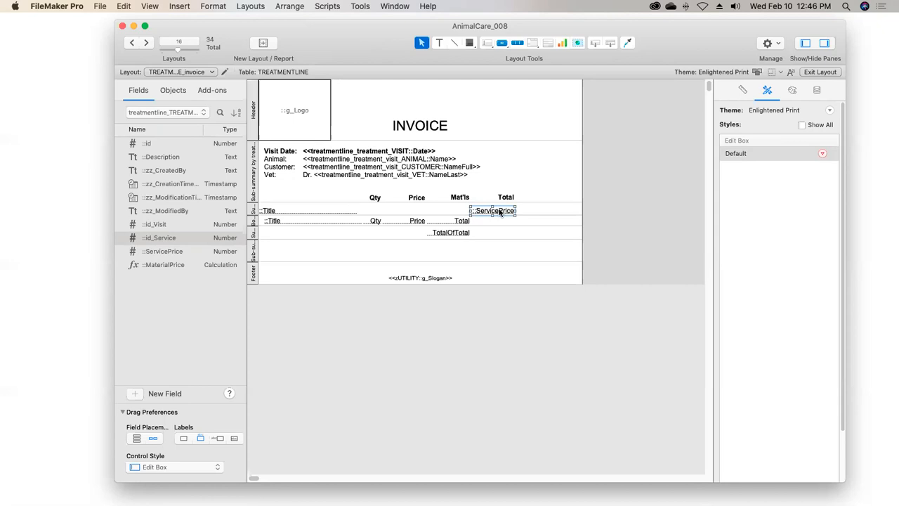
Open the calculation of the VISIT table's TotalPrice field from the database's field definitions
left_click(100, 6)
mouse_move(182, 98)
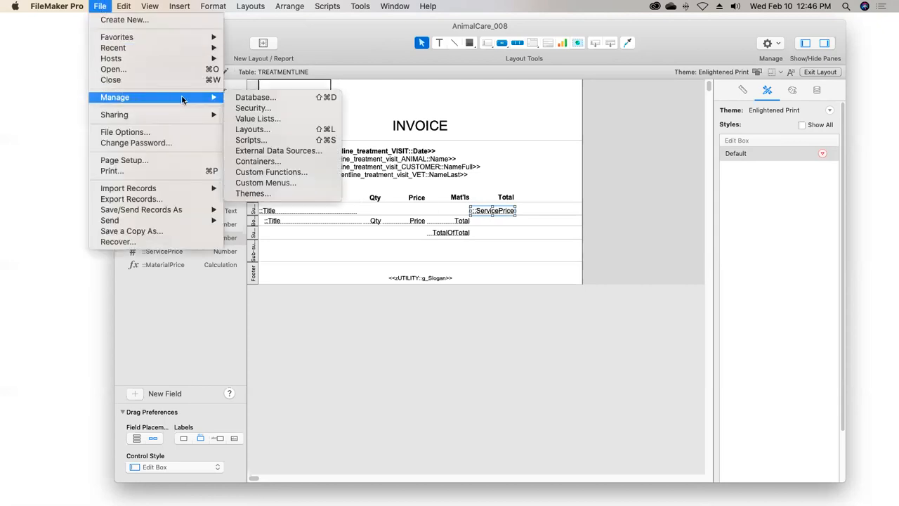
left_click(251, 101)
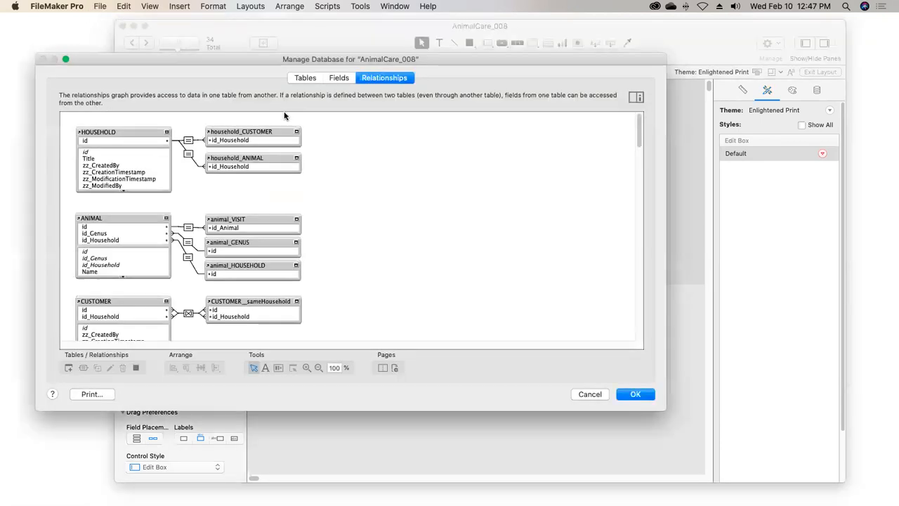
left_click(338, 79)
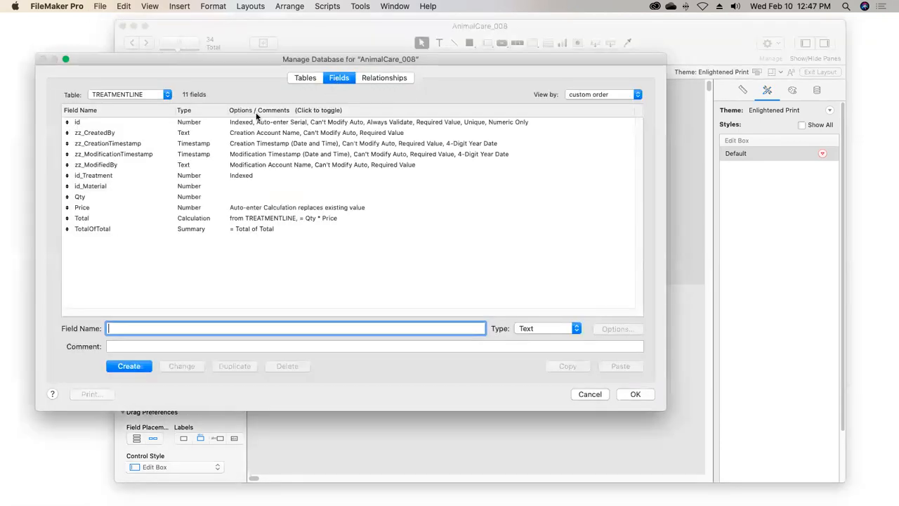
left_click(144, 95)
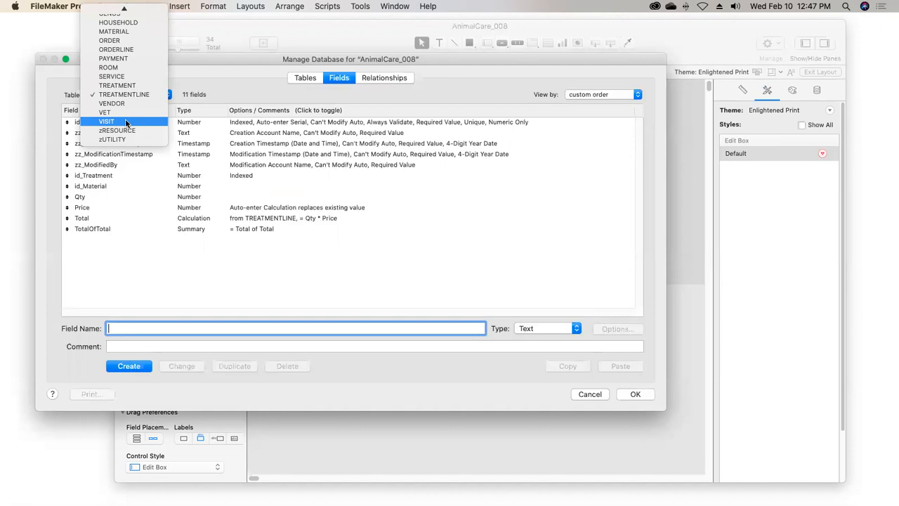
left_click(127, 122)
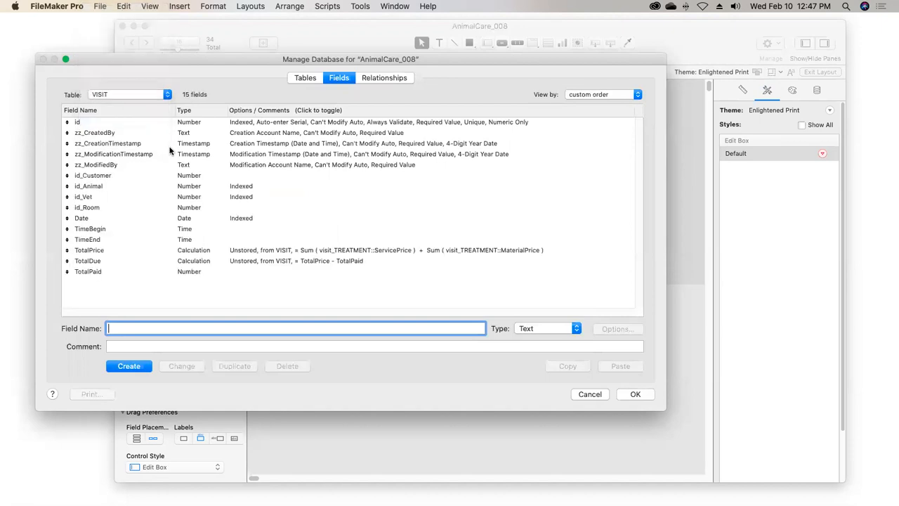
left_click(196, 252)
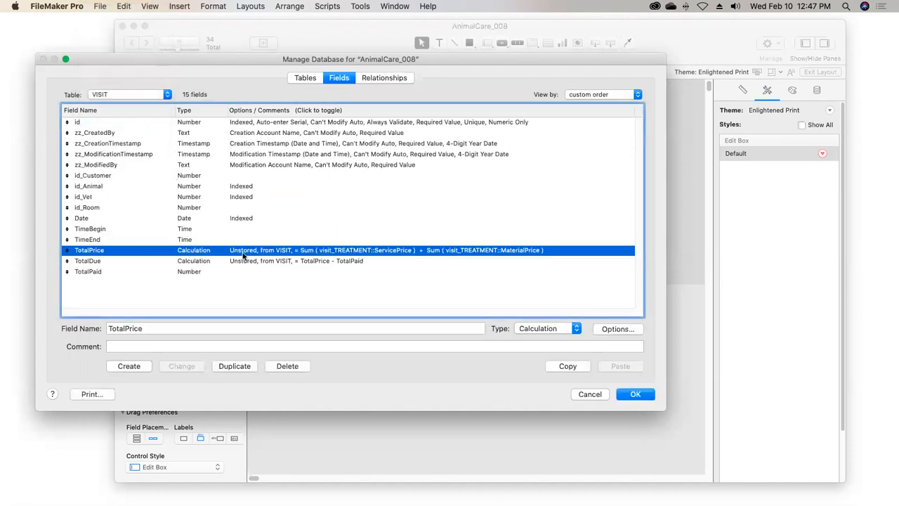
double_click(248, 251)
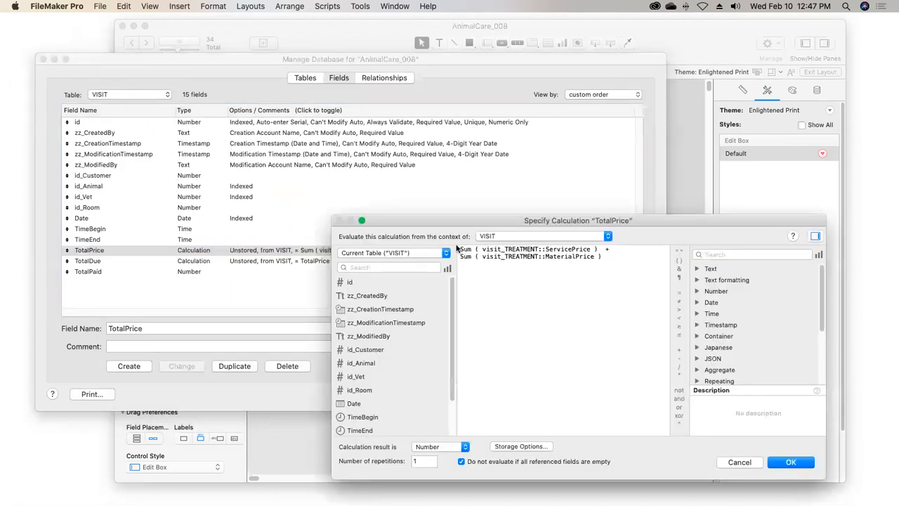
Examine the ServicePrice and MaterialPrice sums in the TotalPrice formula, and close the field definitions
double_click(470, 250)
double_click(554, 249)
left_click_drag(541, 250, 504, 249)
left_click(607, 249)
left_click_drag(594, 257, 546, 257)
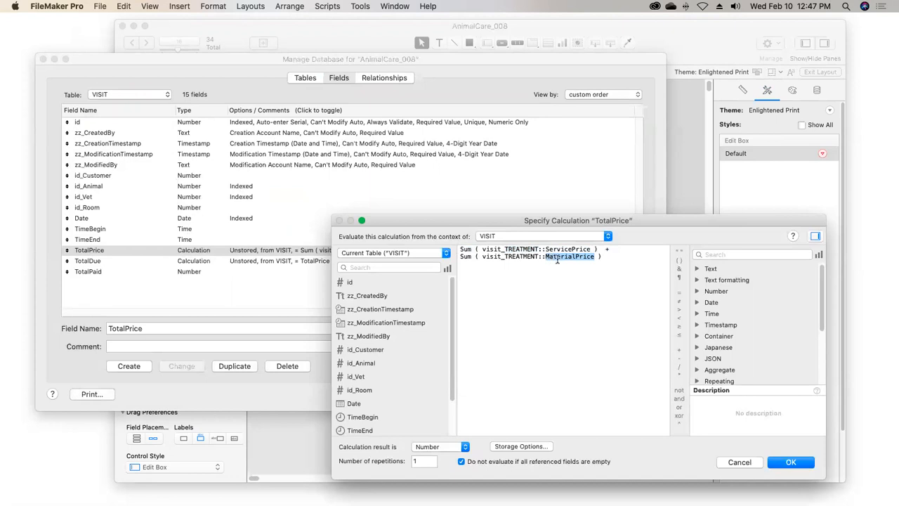
left_click(606, 257)
left_click(790, 463)
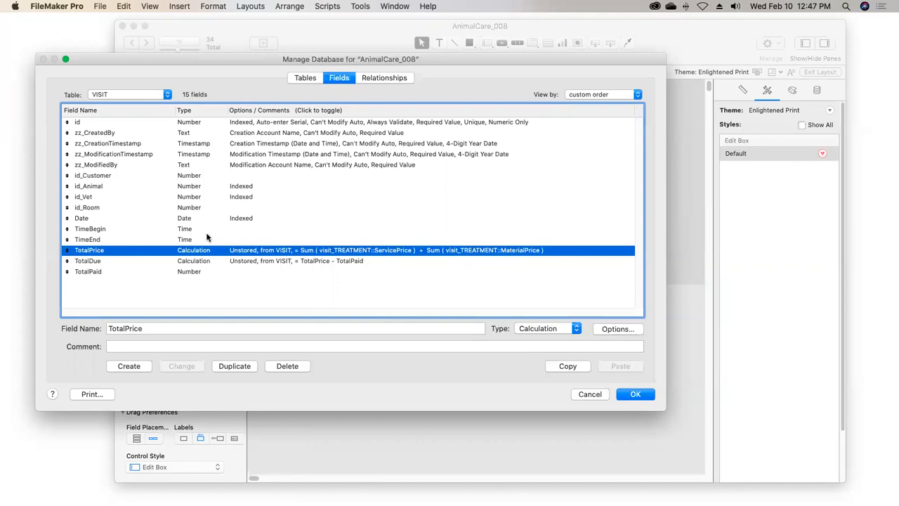
left_click(634, 395)
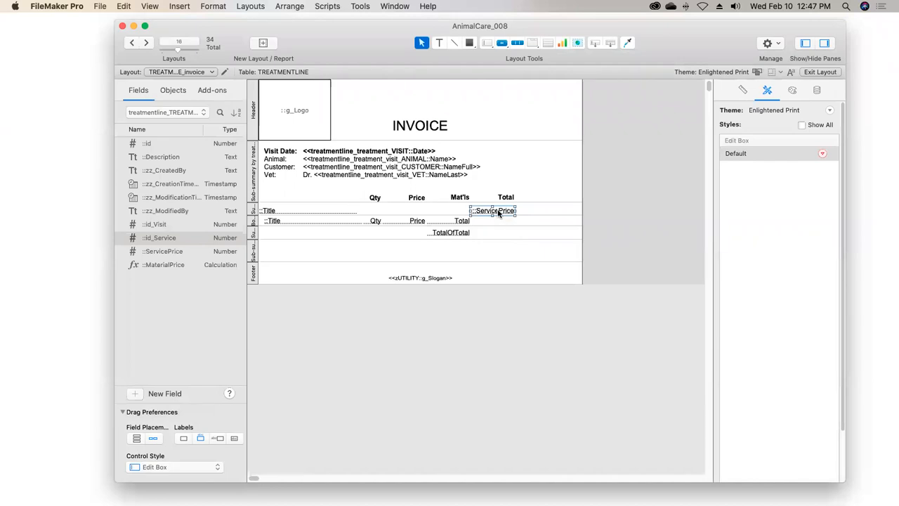
Copy the ServicePrice field into the sub-summary above the footer and set it to treatmentline_treatment_VISIT::TotalPrice
left_click_drag(498, 212, 496, 246)
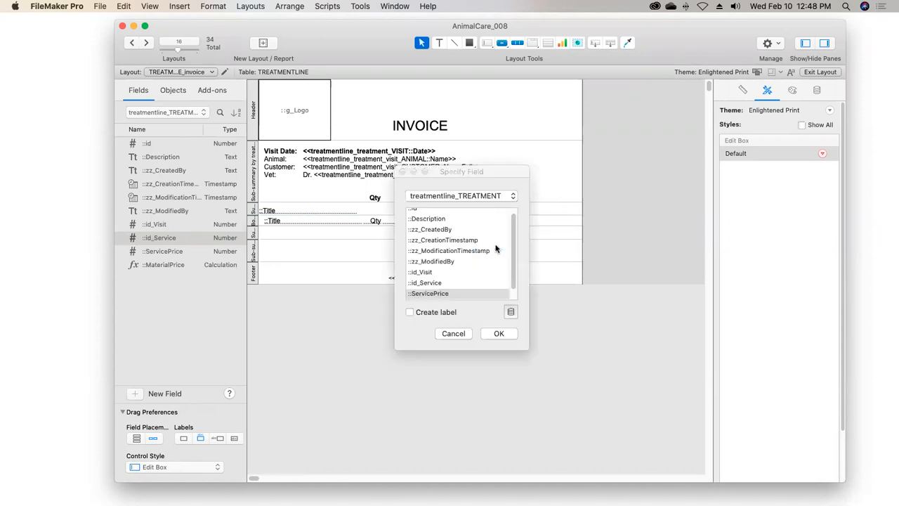
left_click(466, 196)
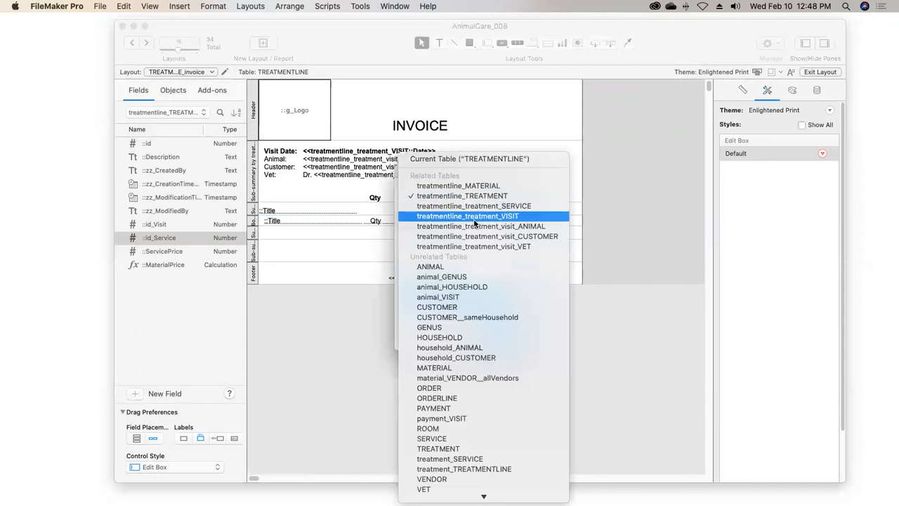
left_click(473, 217)
left_click_drag(513, 253, 522, 294)
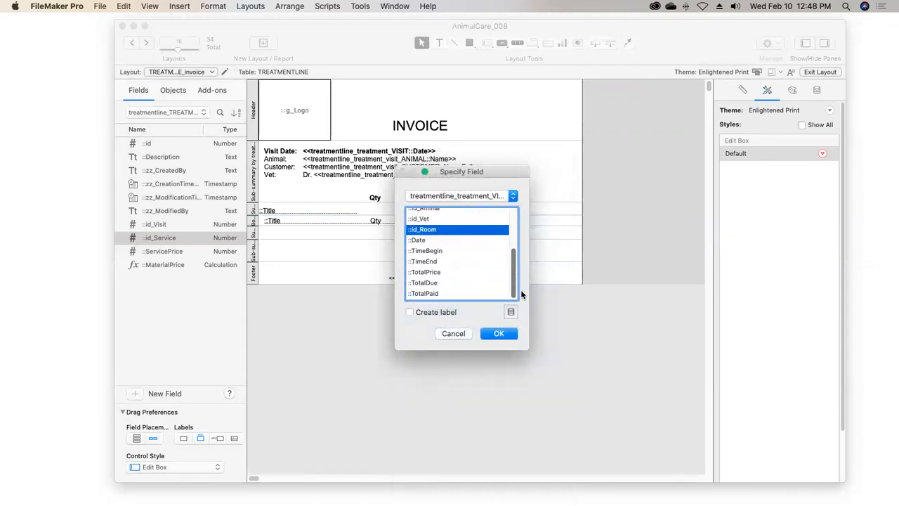
left_click(439, 272)
left_click(497, 334)
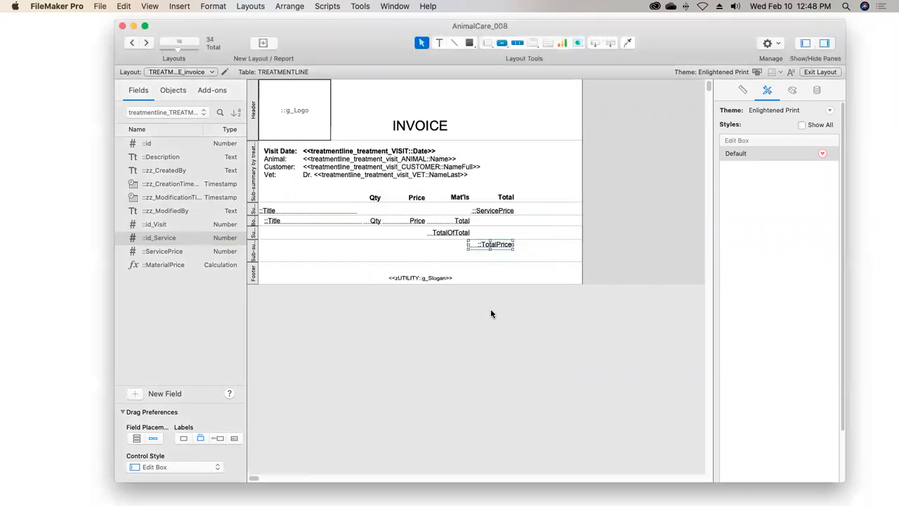
left_click_drag(498, 247, 496, 249)
left_click(427, 255)
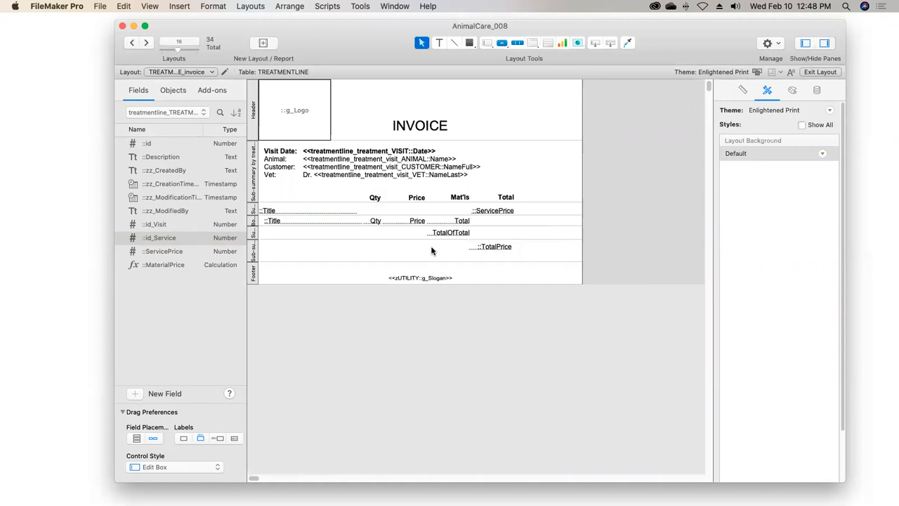
Align the right edge of the TotalOfTotal field with that of the TotalPrice field below it
left_click(459, 234)
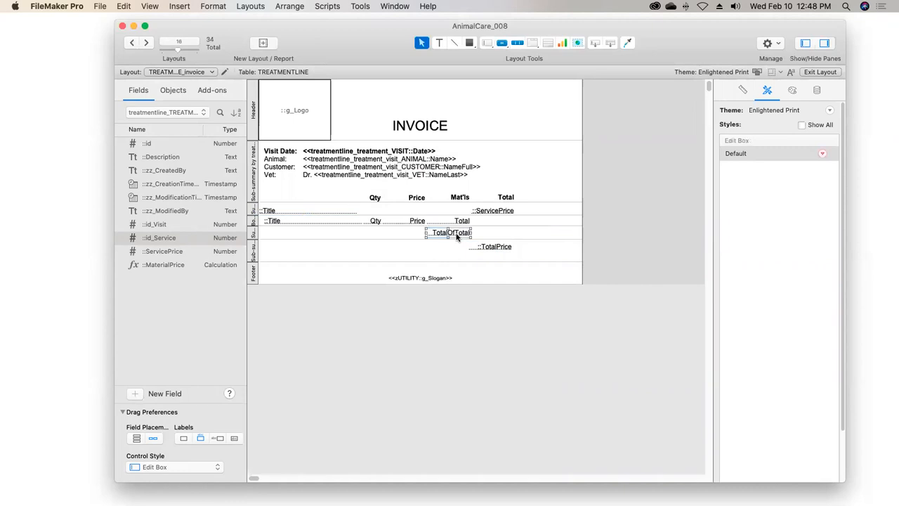
left_click(490, 250, "shift")
key("super+alt+Right")
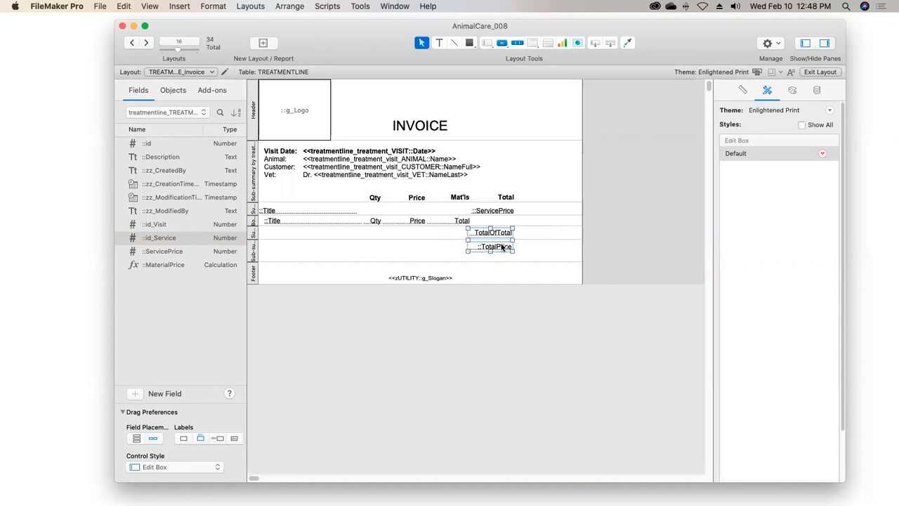
Draw a horizontal line across the full page width under the column headings and place a copy just below the TotalOfTotal field
left_click(454, 44)
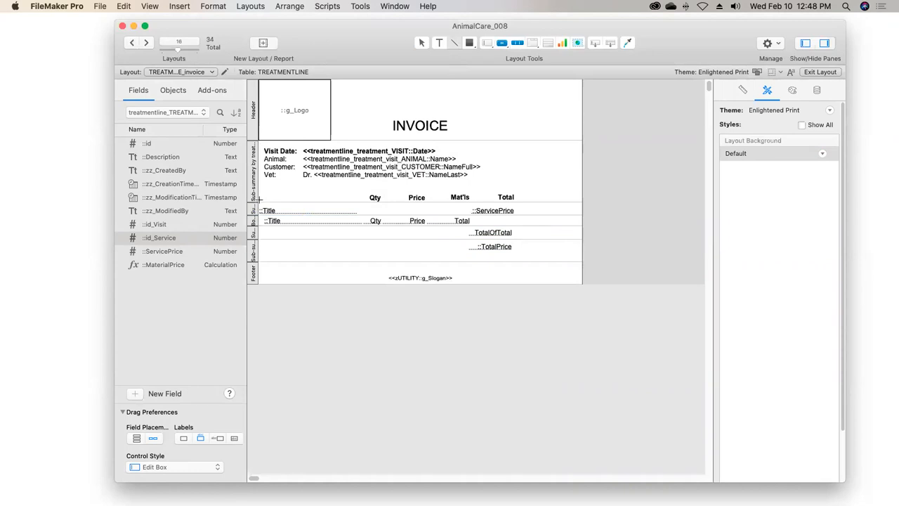
left_click_drag(259, 200, 580, 206)
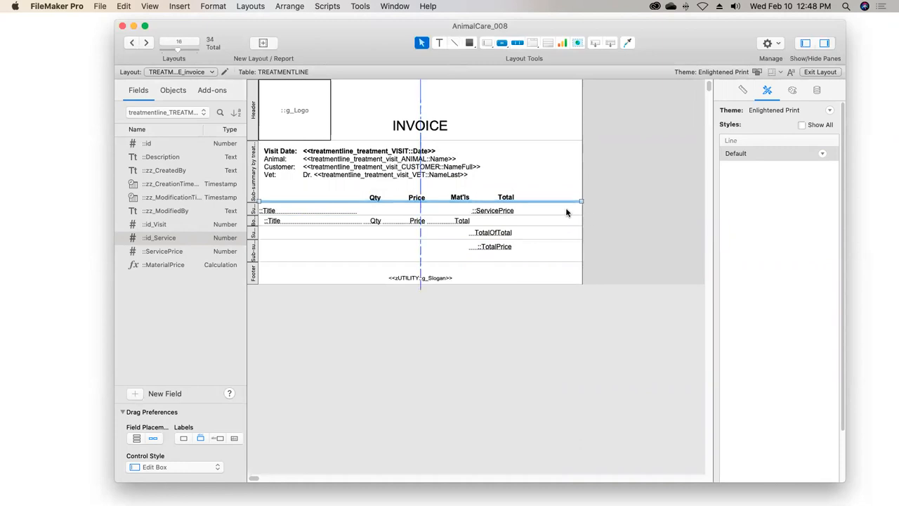
left_click_drag(558, 203, 555, 253)
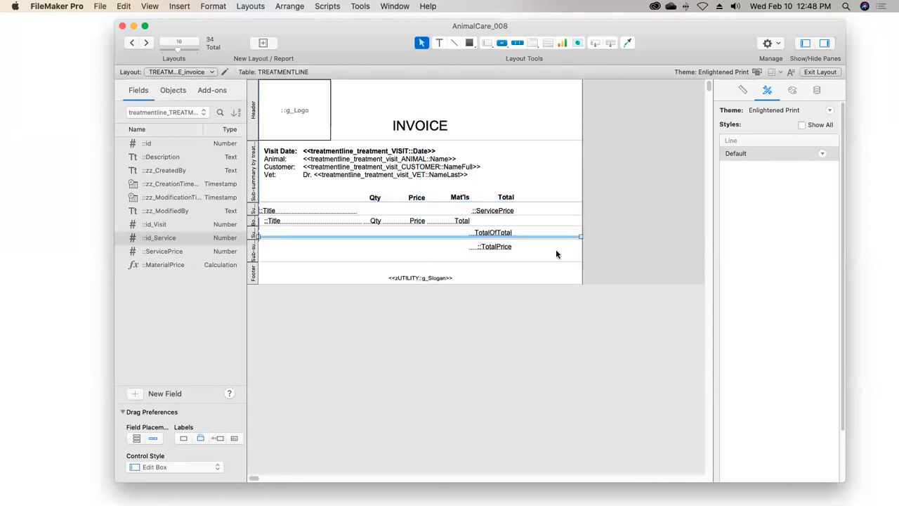
left_click(551, 245)
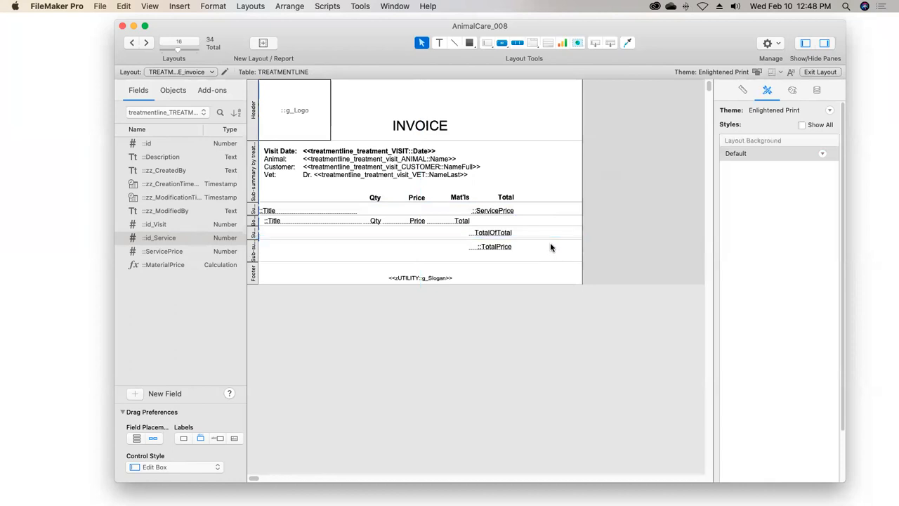
left_click(552, 238)
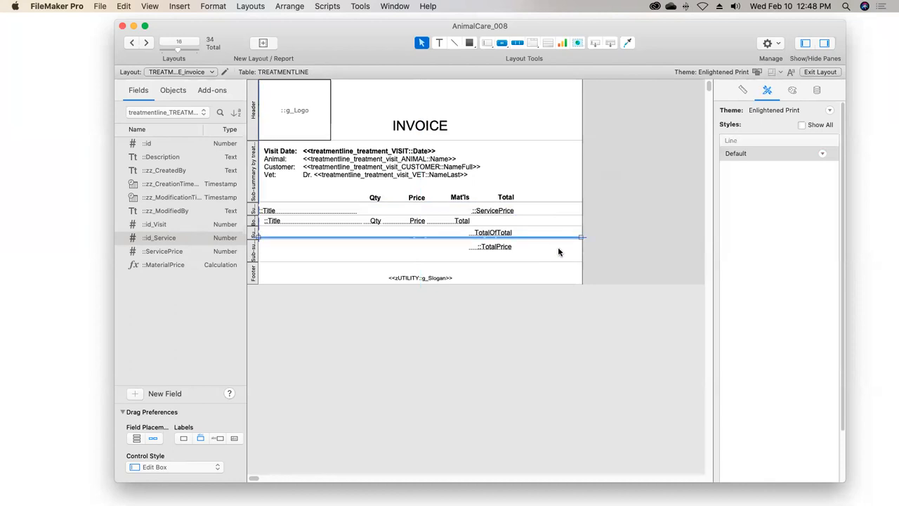
Exit layout editing with the changes saved, and check the invoices page by page in Preview up to page 4
left_click(814, 73)
left_click(574, 164)
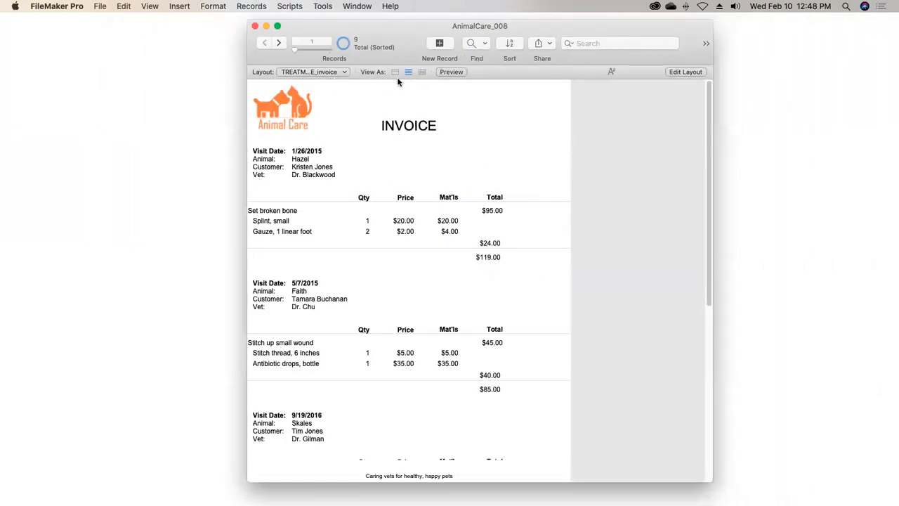
left_click(453, 72)
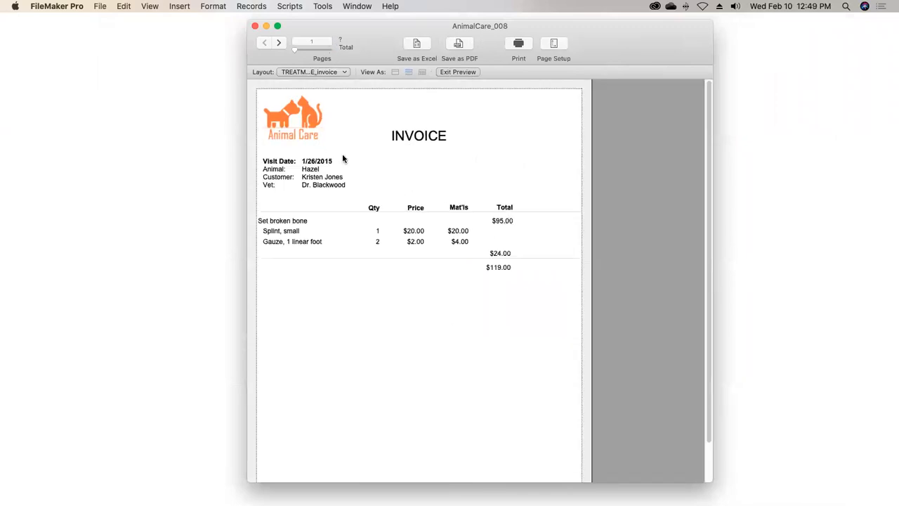
left_click(279, 44)
left_click(279, 44)
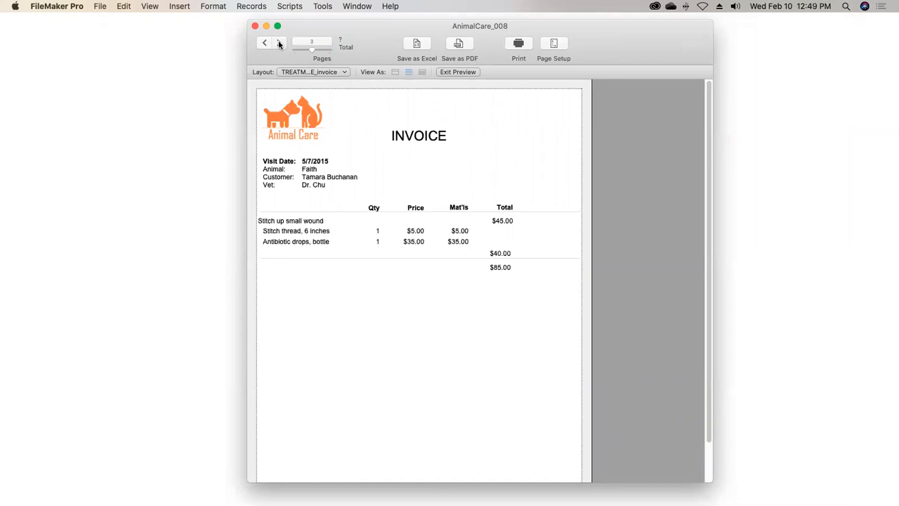
left_click(279, 43)
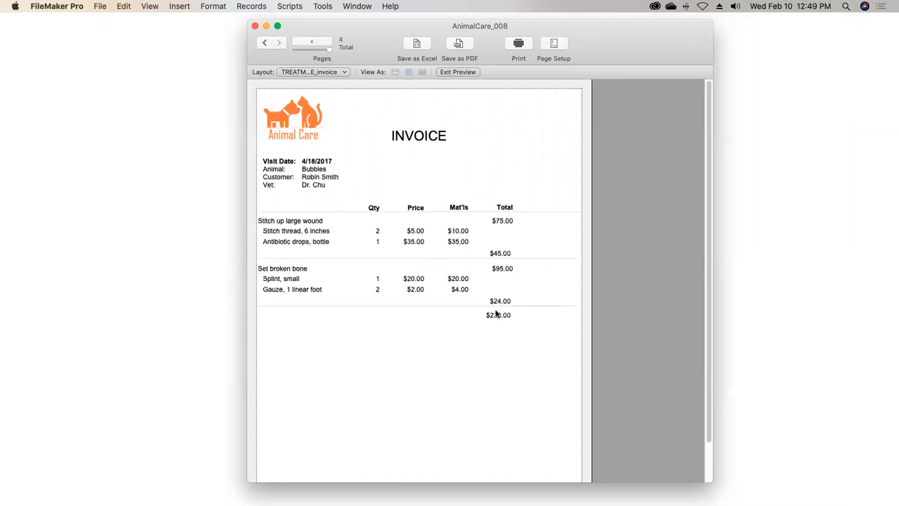